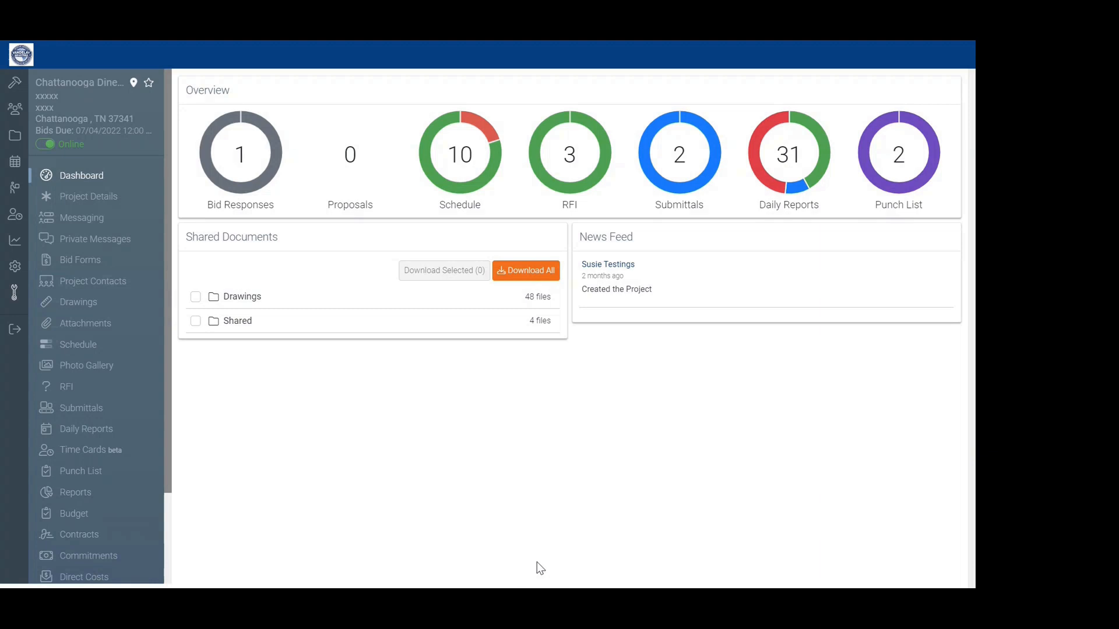
# - Start a new contact in the project's contacts and show the available contact types
pyautogui.click(93, 287)
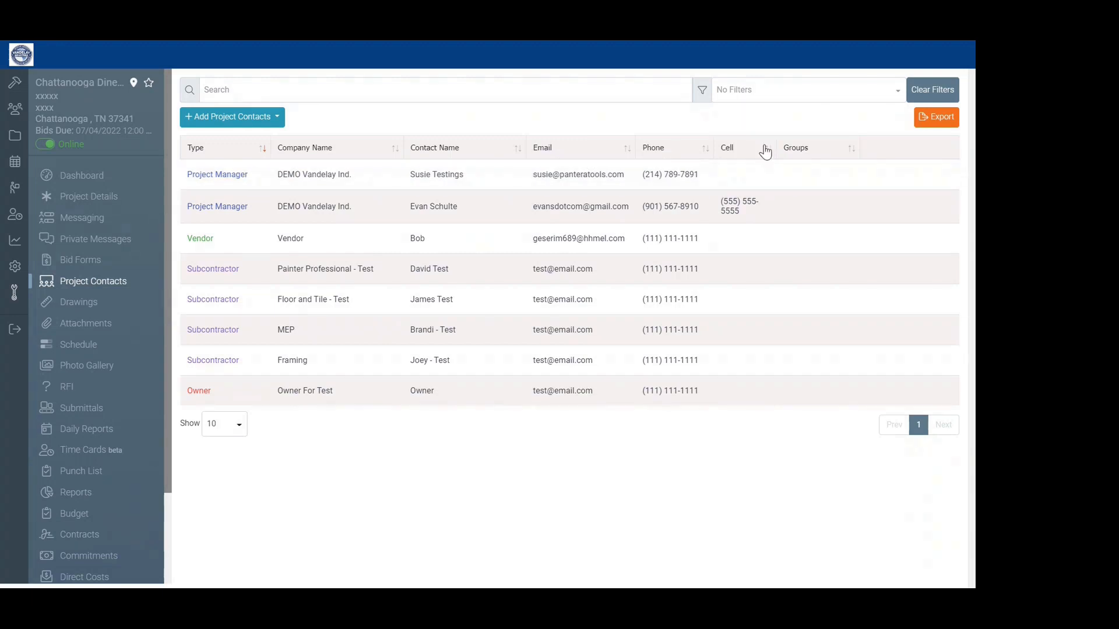
pyautogui.click(230, 129)
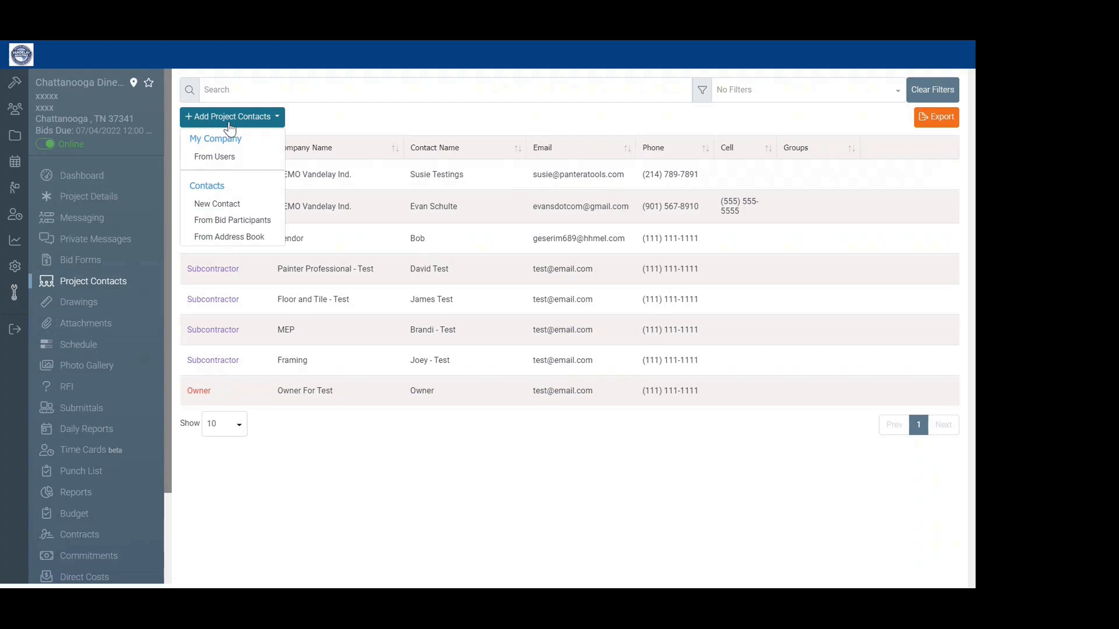
pyautogui.click(224, 205)
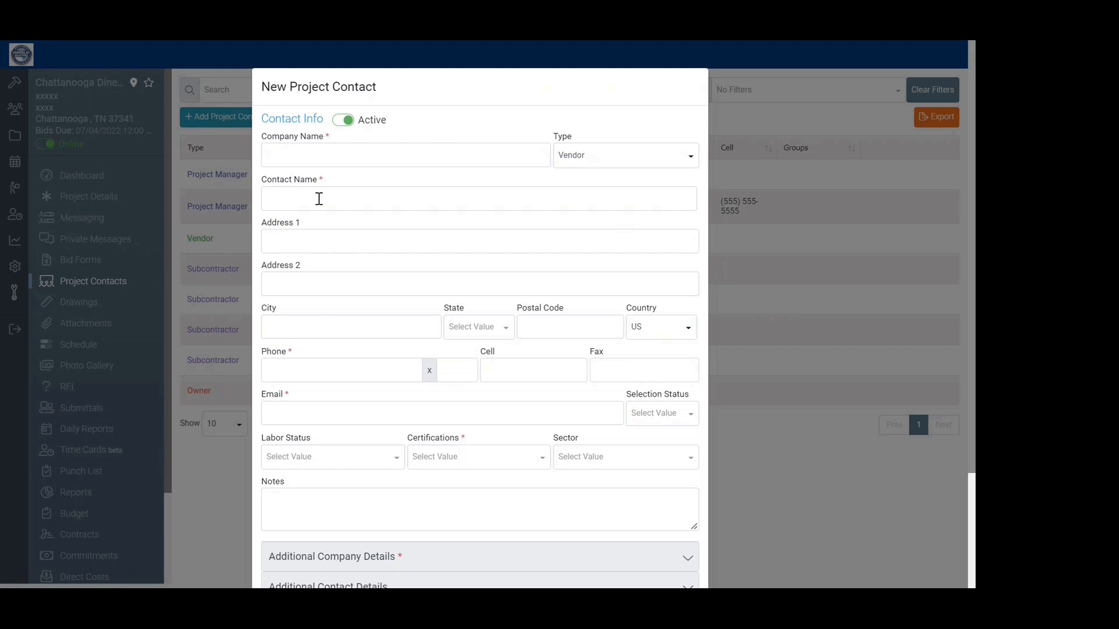
pyautogui.click(577, 162)
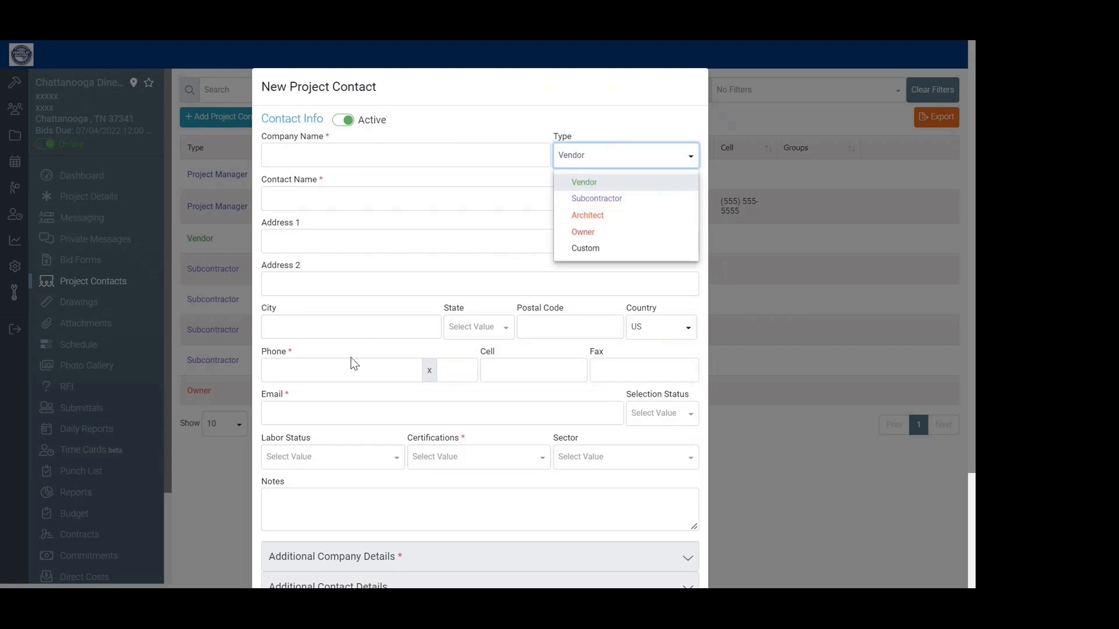
# - Expand the Additional Company Details and Additional Contact Details sections of the new contact and look through their fields
pyautogui.scroll(-3, 349, 417)
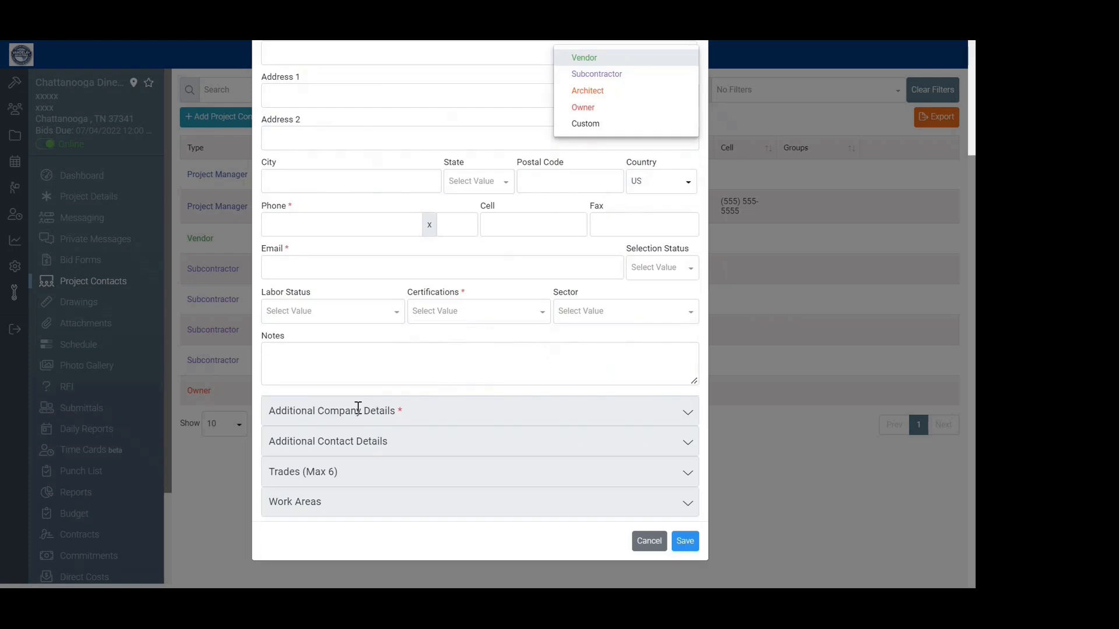
pyautogui.click(369, 410)
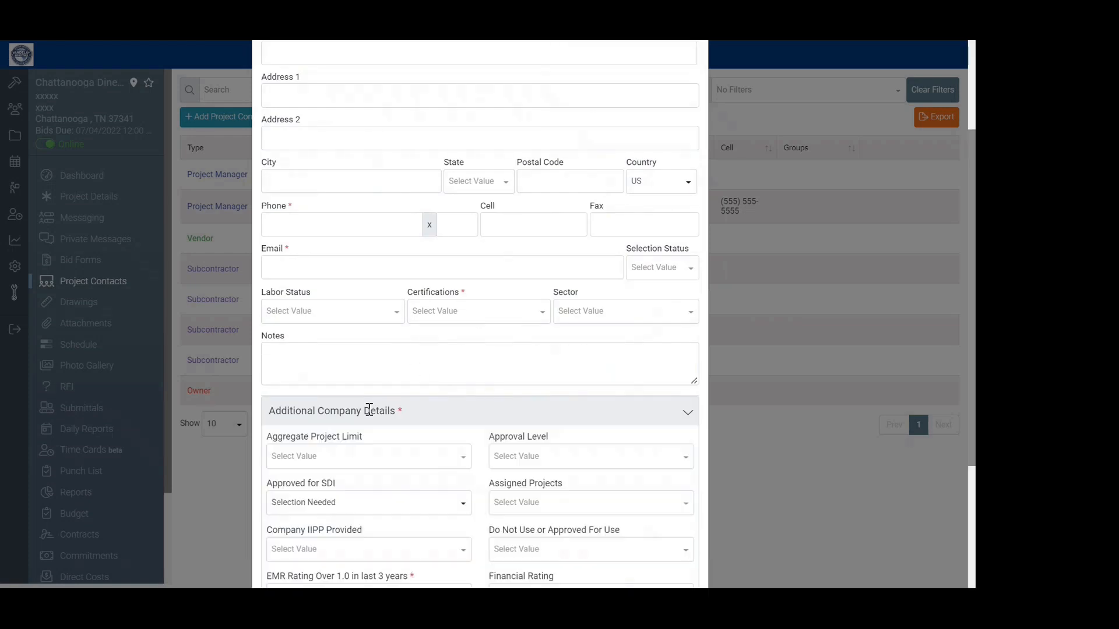
pyautogui.scroll(-9, 373, 387)
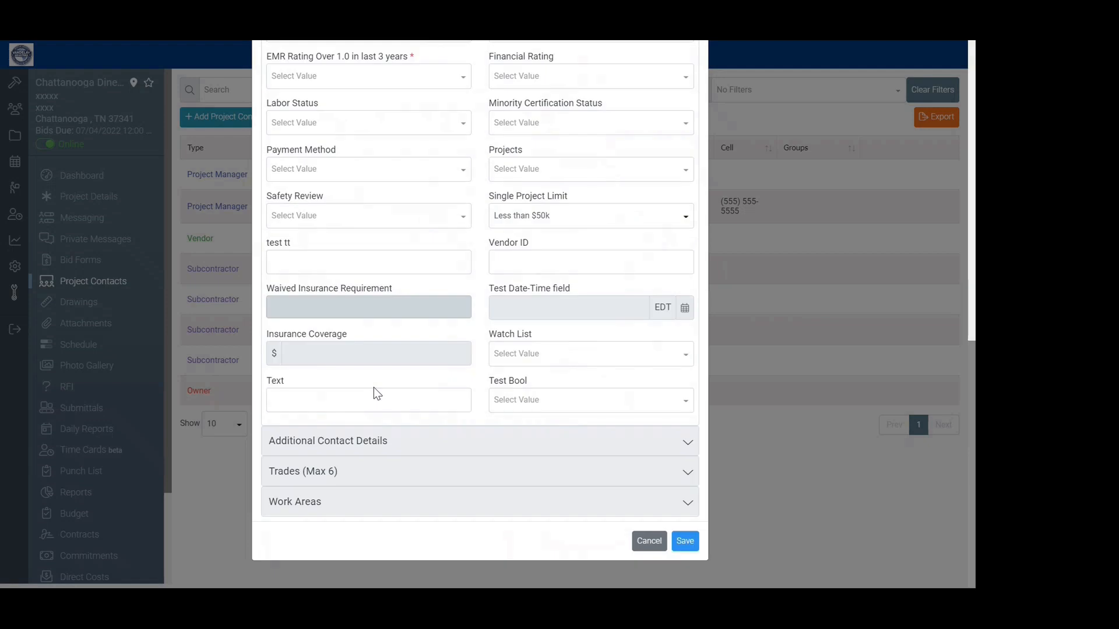
pyautogui.click(350, 441)
pyautogui.scroll(-3, 352, 444)
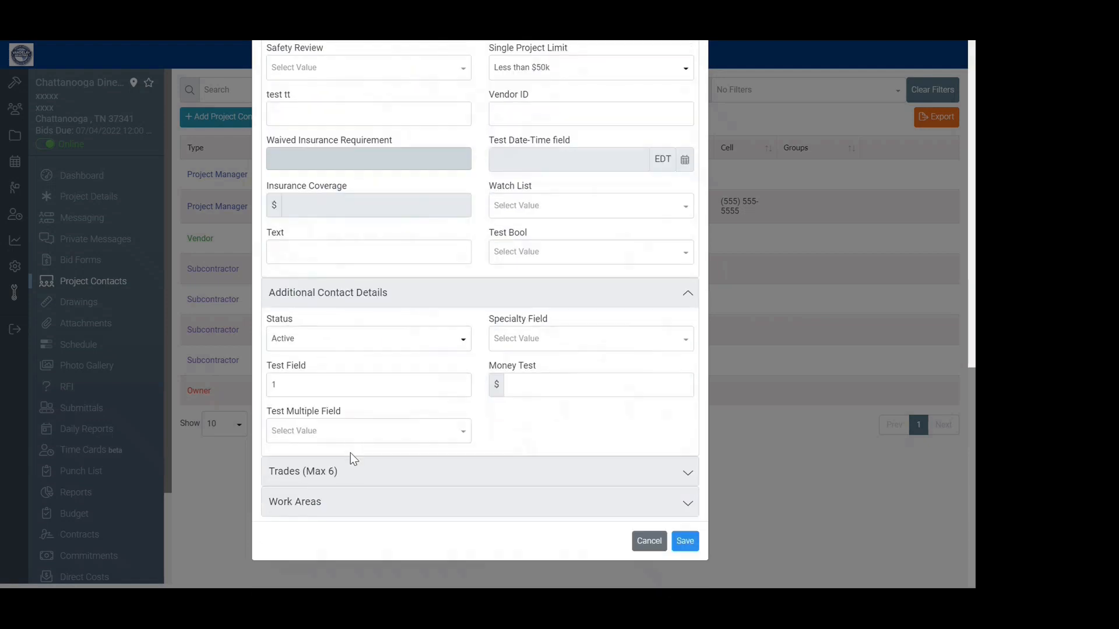
# - Expand the Trades and Work Areas sections and look through the trade divisions and work area settings
pyautogui.click(348, 471)
pyautogui.scroll(-5, 382, 437)
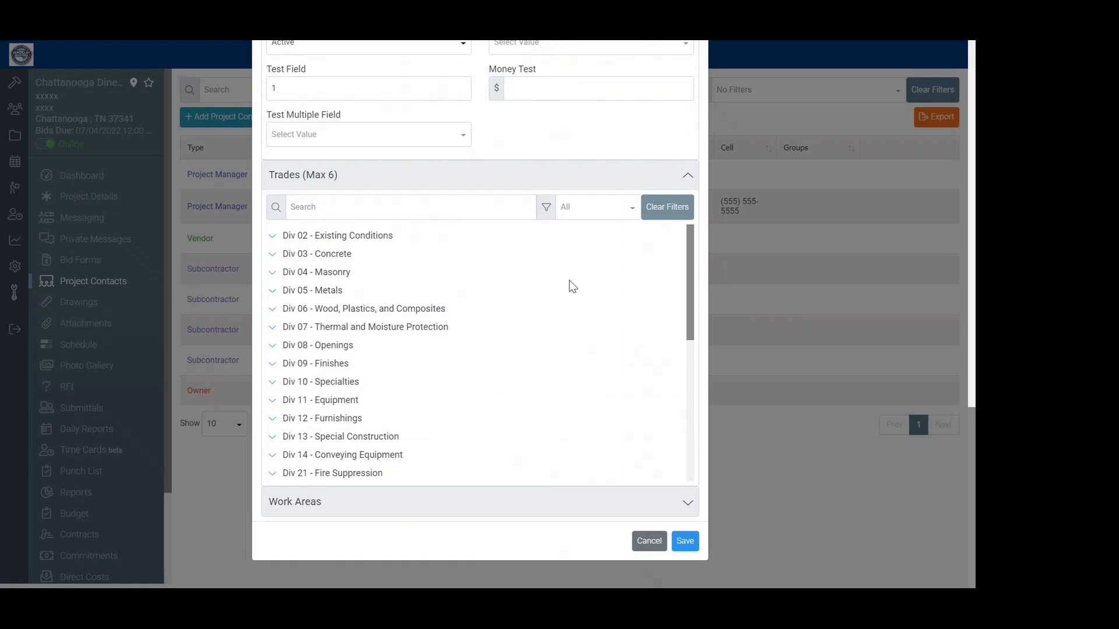
pyautogui.click(430, 509)
pyautogui.scroll(-3, 505, 297)
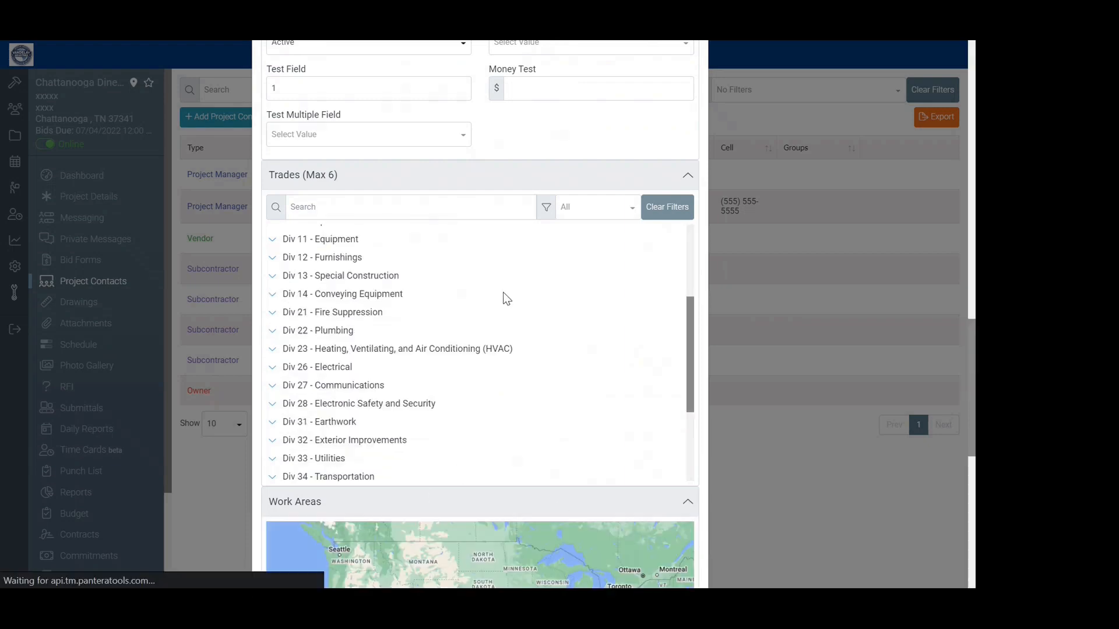
pyautogui.scroll(-3, 505, 299)
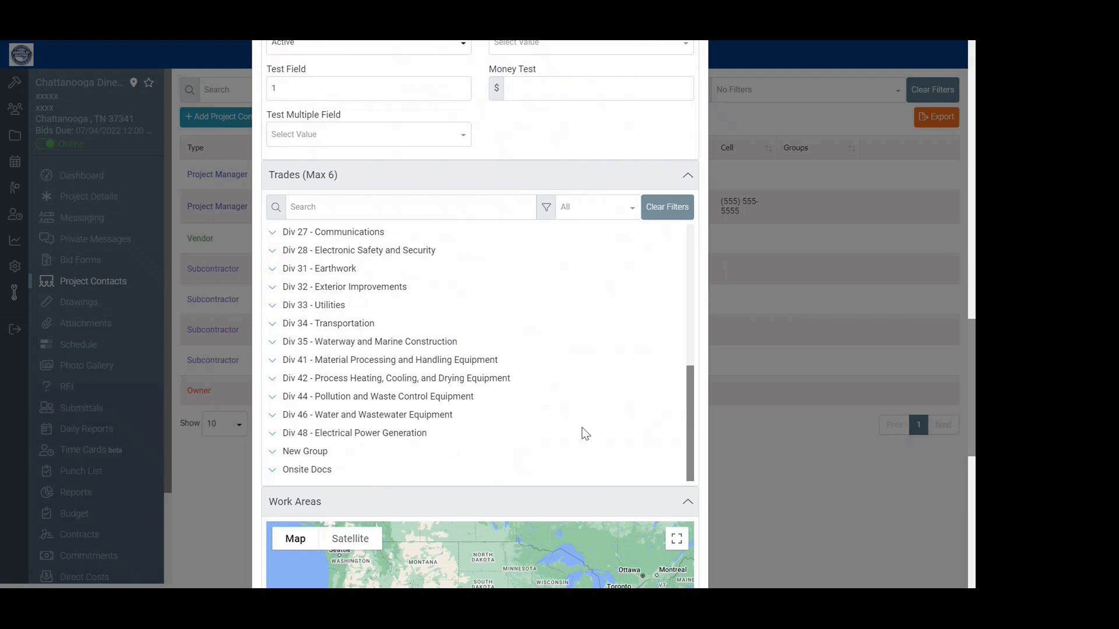
pyautogui.scroll(-6, 585, 434)
pyautogui.scroll(-2, 575, 341)
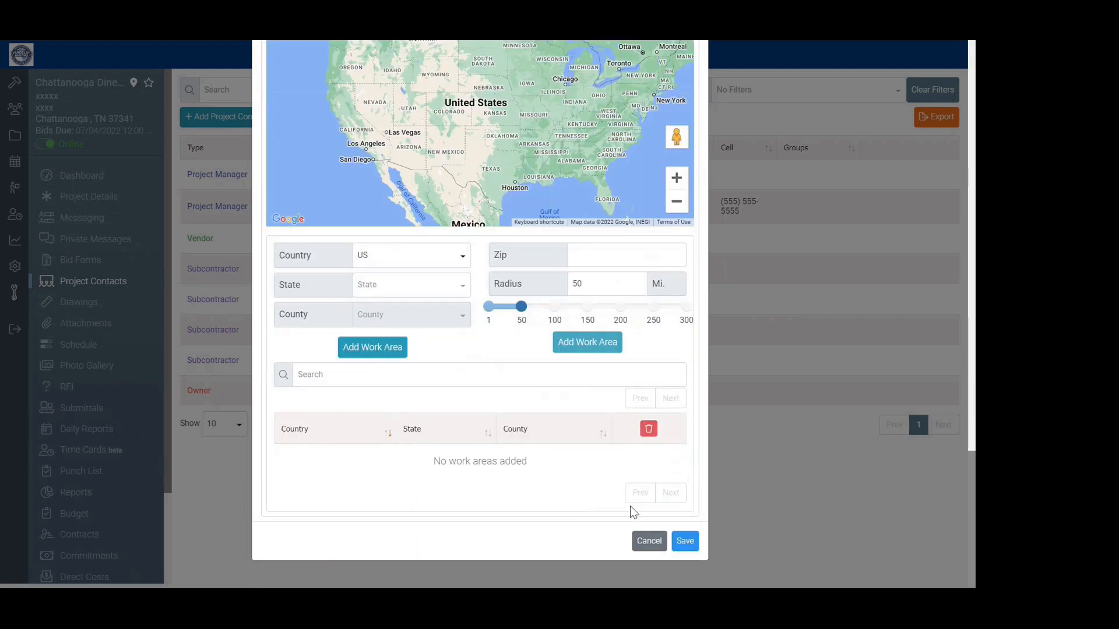
# - Review the contact type choices again, along with the additional company fields of the new contact
pyautogui.scroll(15, 612, 435)
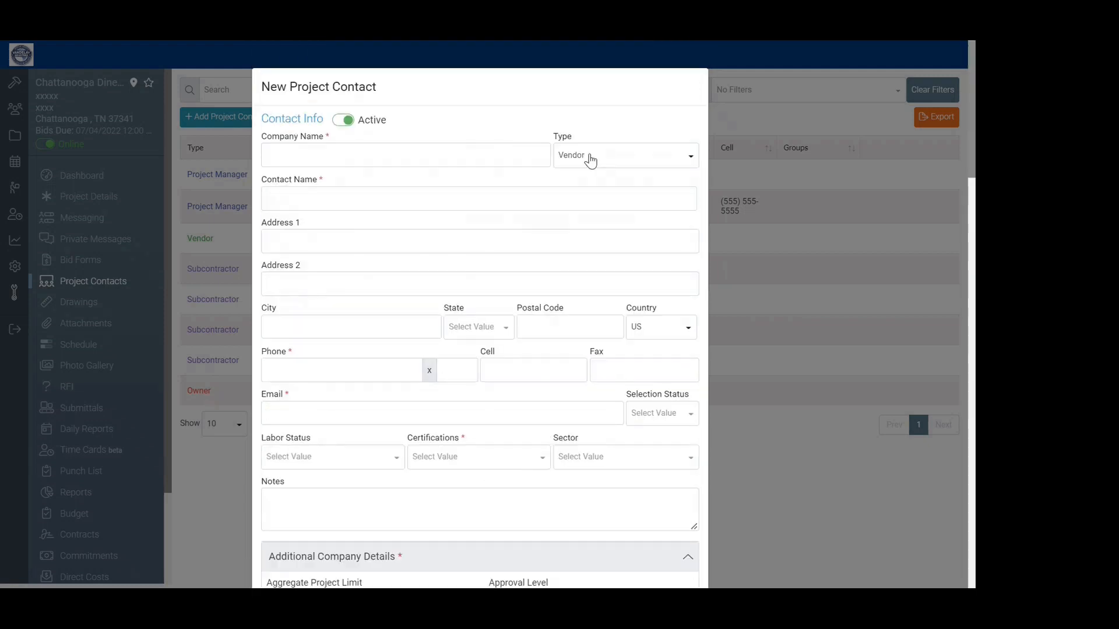
pyautogui.click(590, 158)
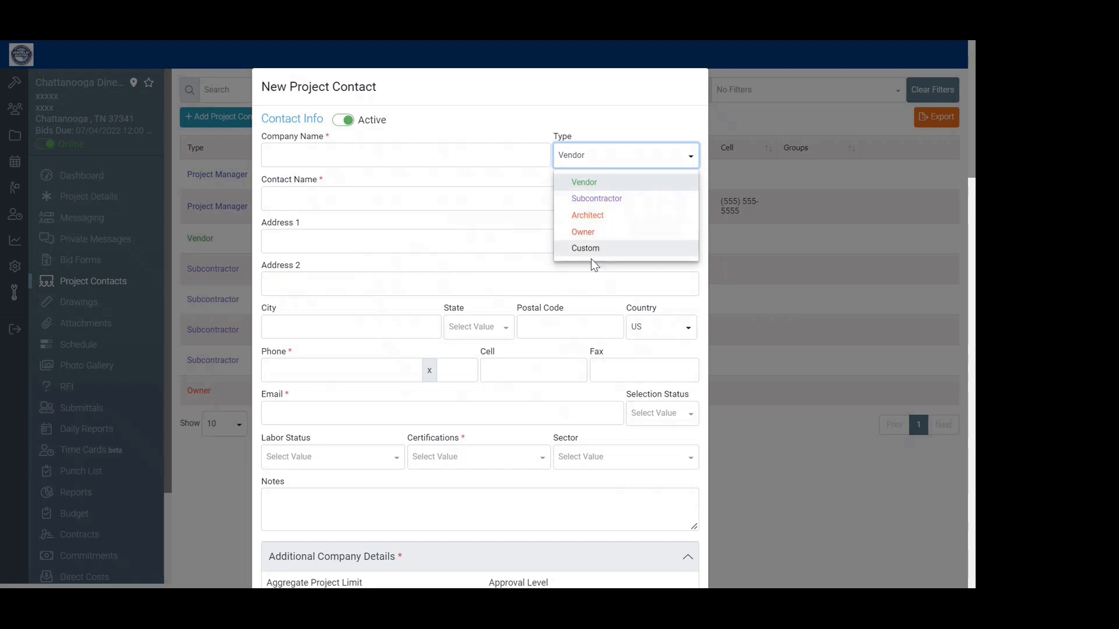
pyautogui.scroll(-7, 591, 258)
pyautogui.scroll(-3, 587, 311)
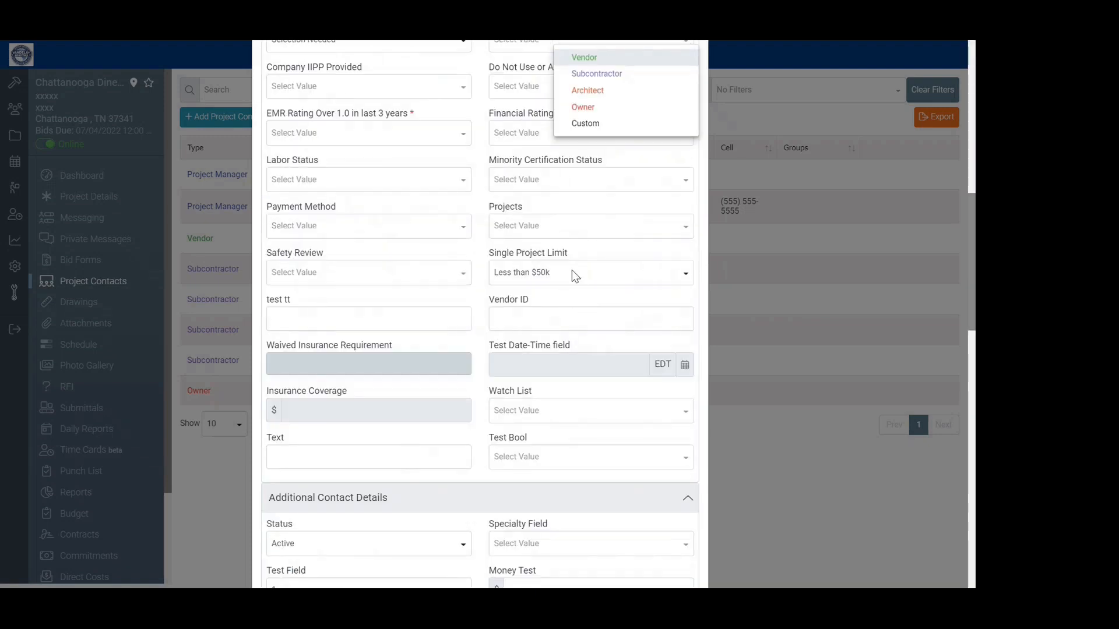
pyautogui.click(571, 271)
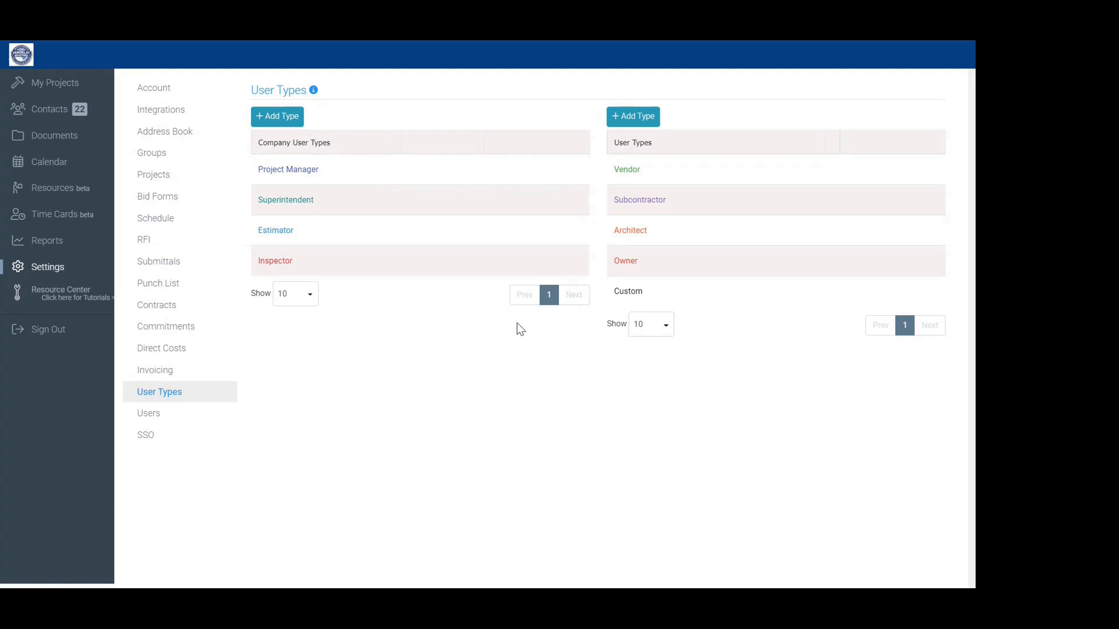
# - Examine the user types in the company settings and the actions available for Vendor and Subcontractor
pyautogui.moveTo(888, 171)
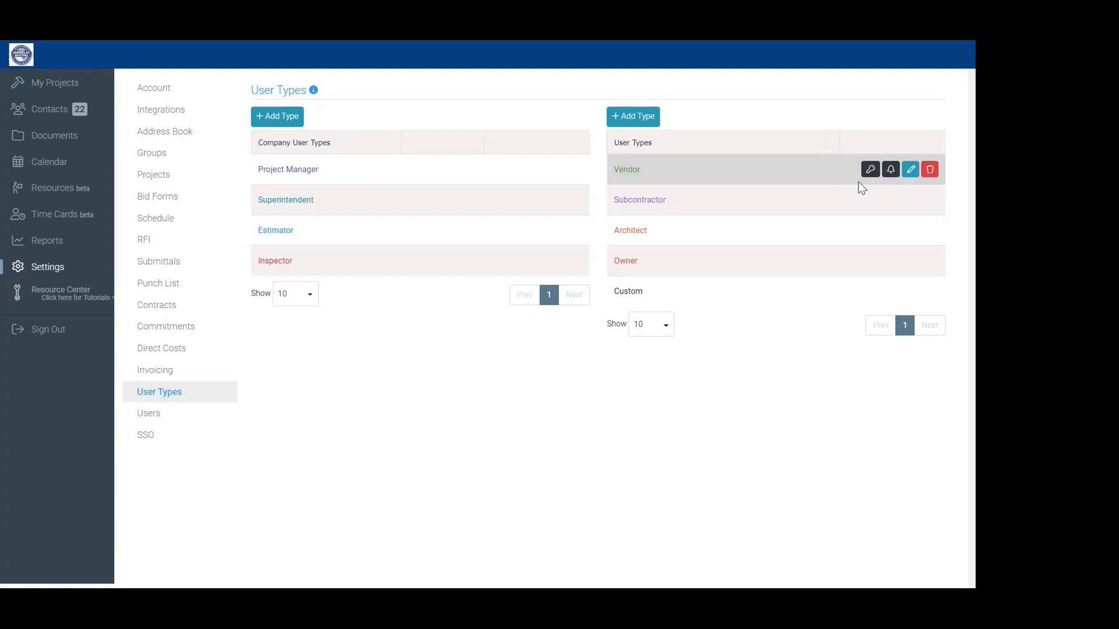
pyautogui.moveTo(746, 210)
pyautogui.moveTo(842, 173)
pyautogui.moveTo(834, 201)
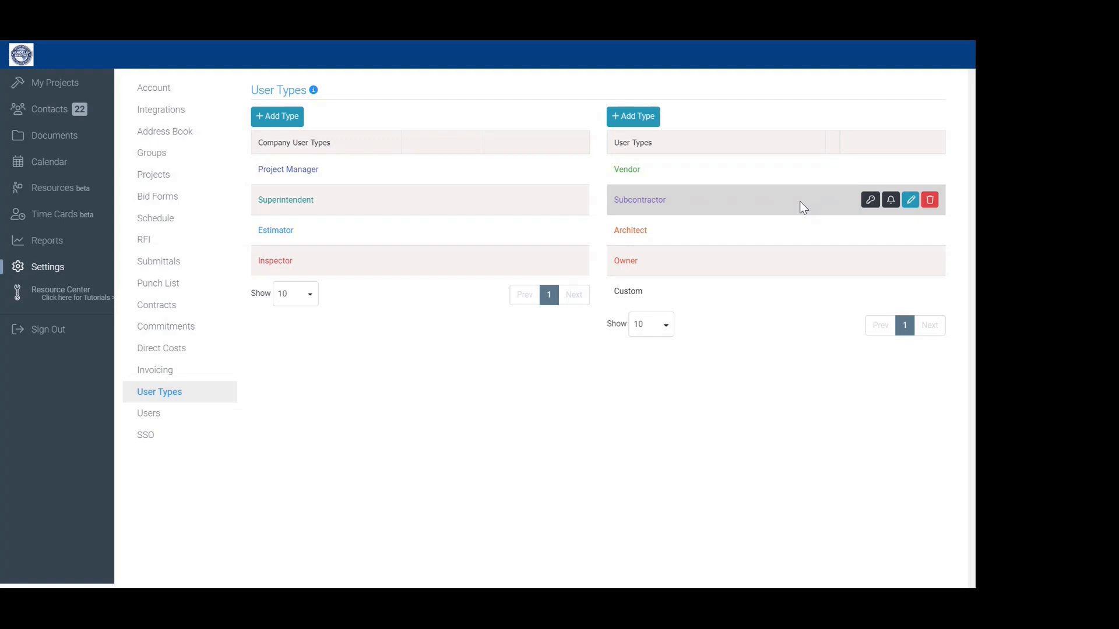
pyautogui.moveTo(799, 176)
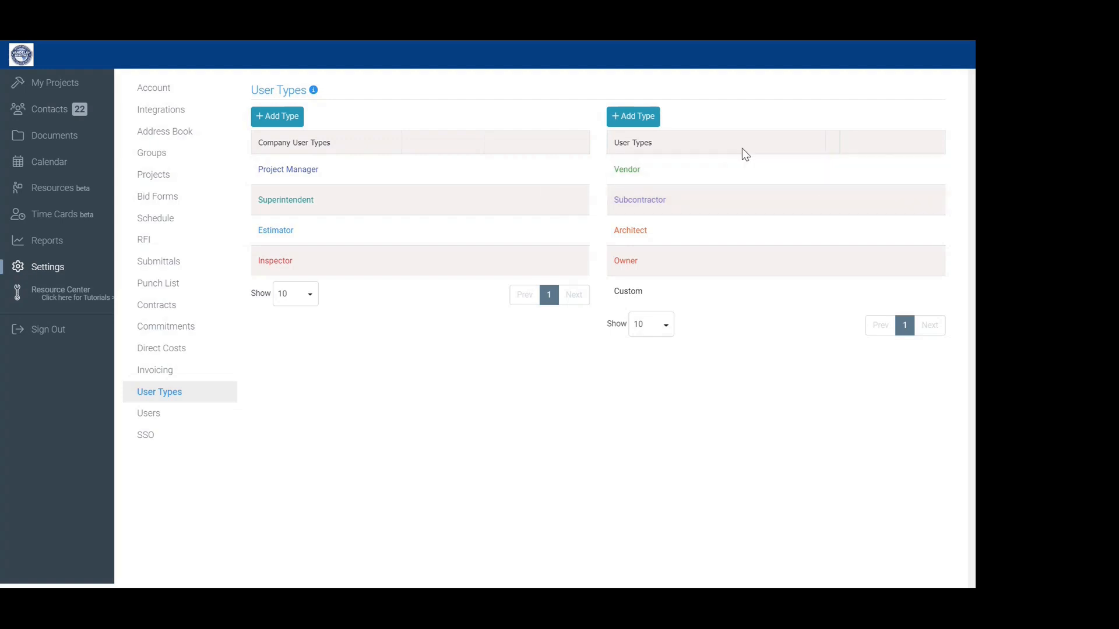
pyautogui.moveTo(285, 236)
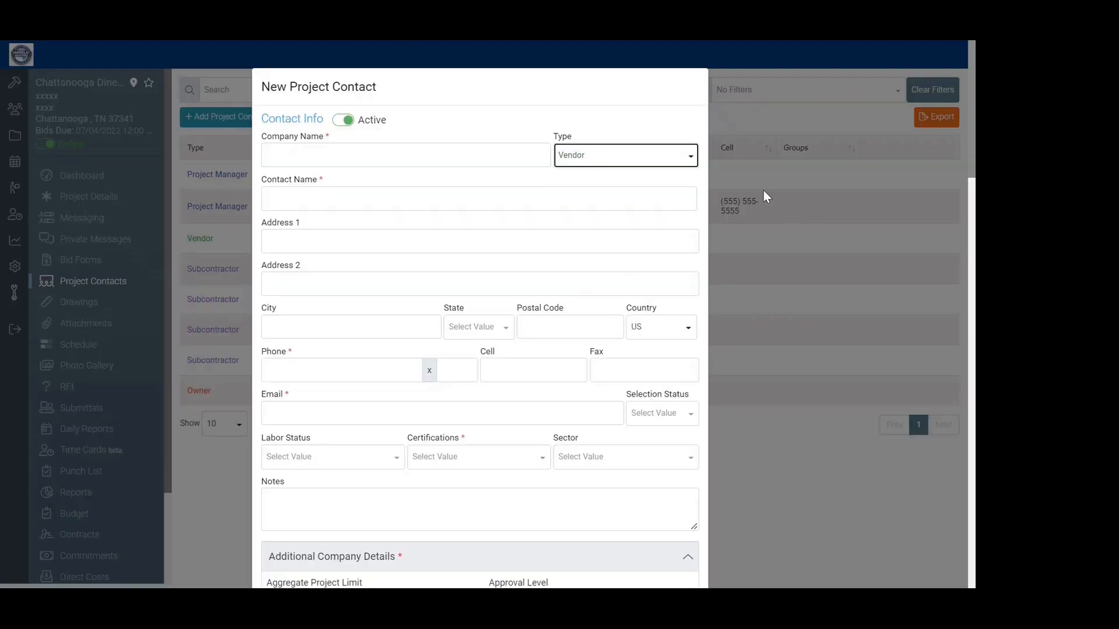
# - Look over the rest of the new project contact form and cancel it without saving
pyautogui.scroll(-5, 408, 192)
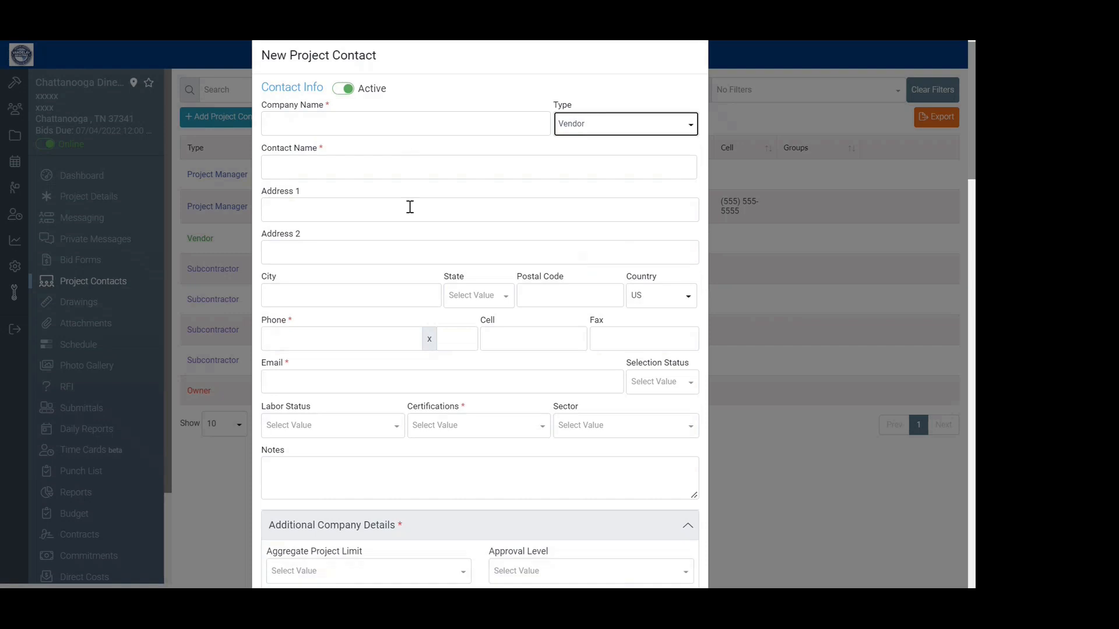
pyautogui.scroll(-10, 483, 323)
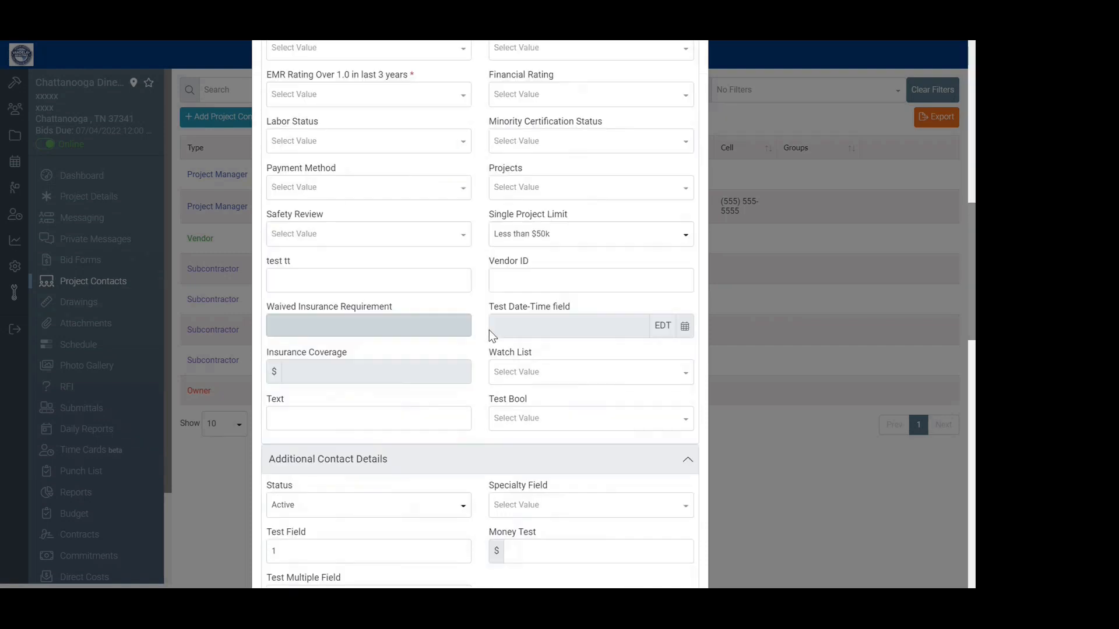
pyautogui.scroll(-15, 489, 332)
pyautogui.click(647, 543)
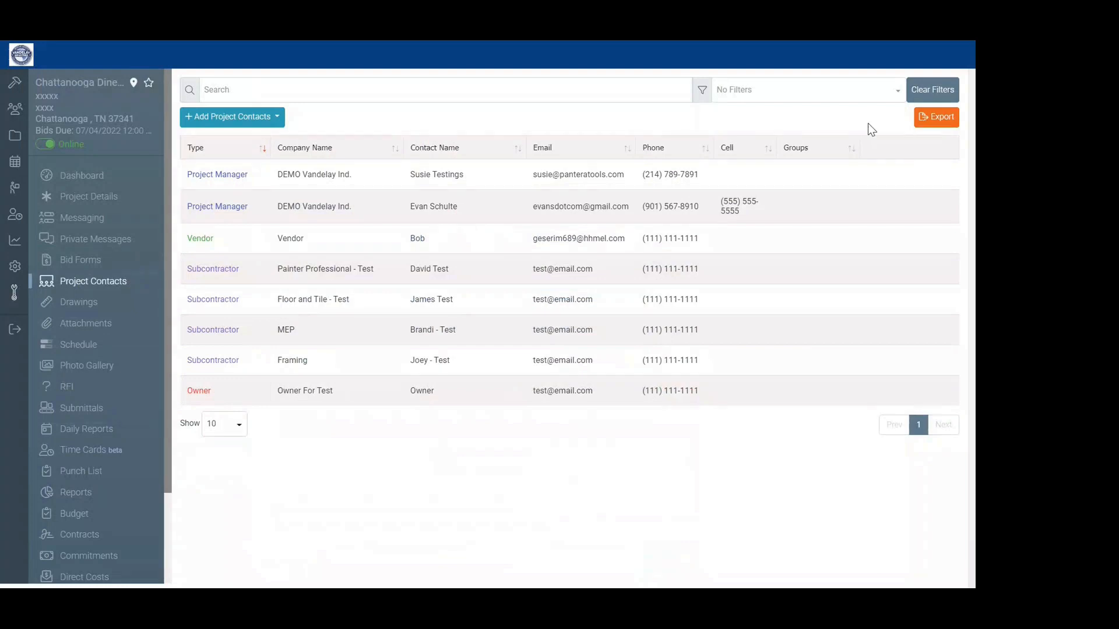
pyautogui.moveTo(494, 240)
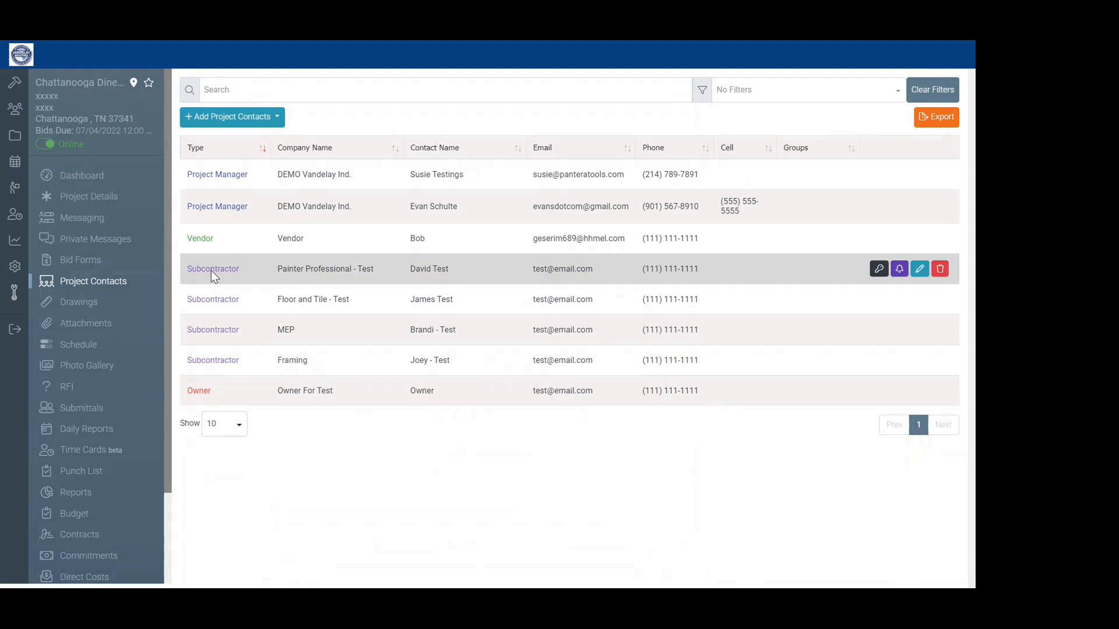
# - Open sheet S1.01 from the project's current drawing set and activate the pencil markup tool
pyautogui.click(100, 301)
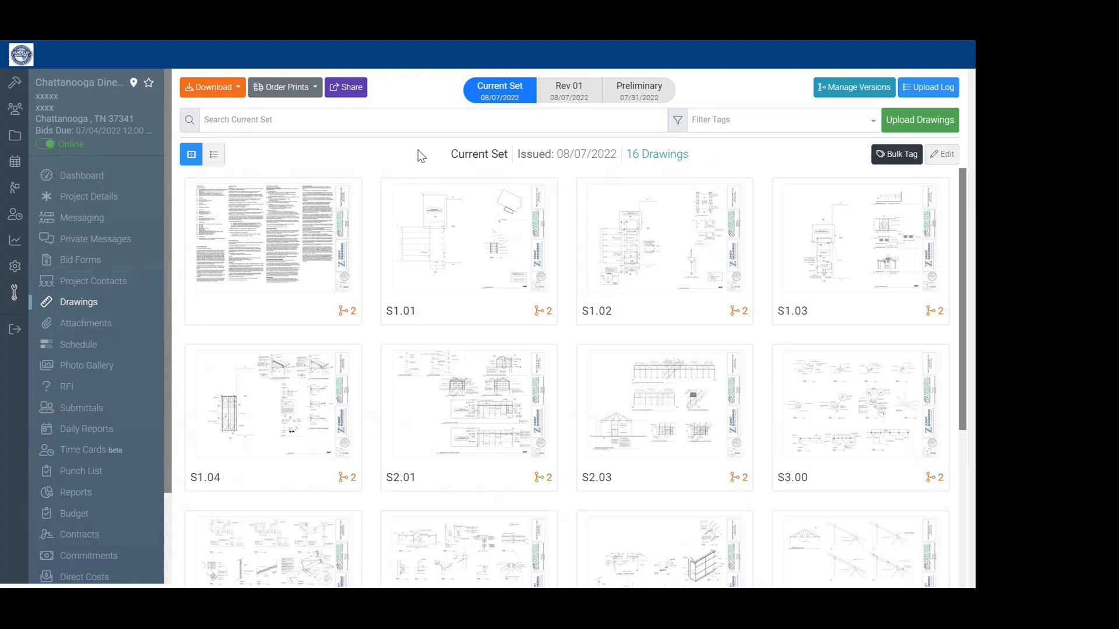
pyautogui.scroll(-4, 470, 331)
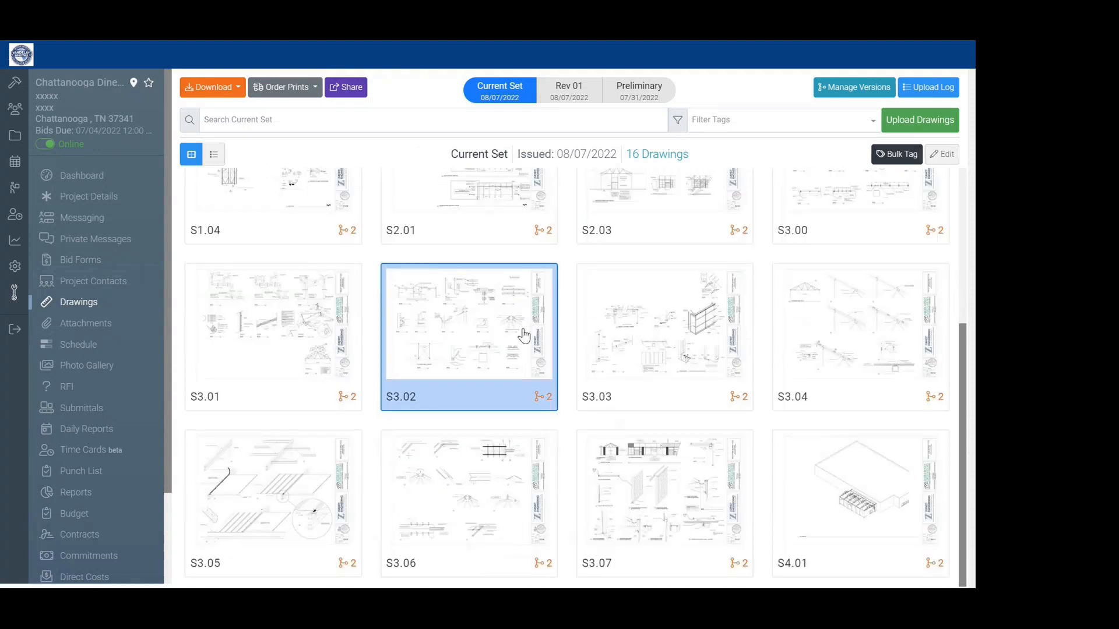
pyautogui.scroll(4, 590, 304)
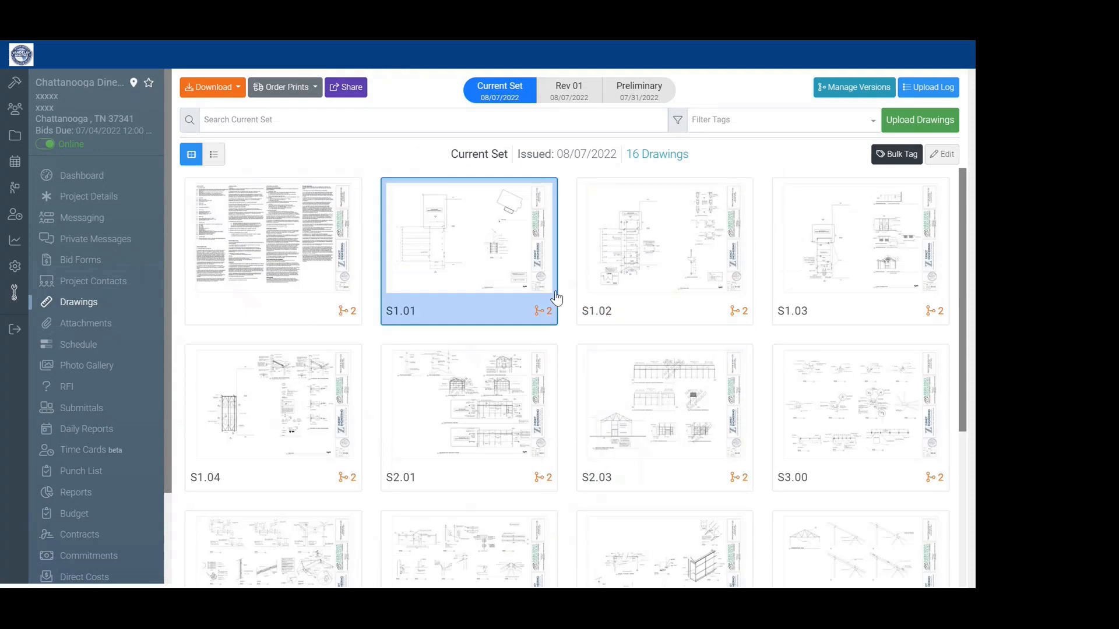
pyautogui.click(508, 260)
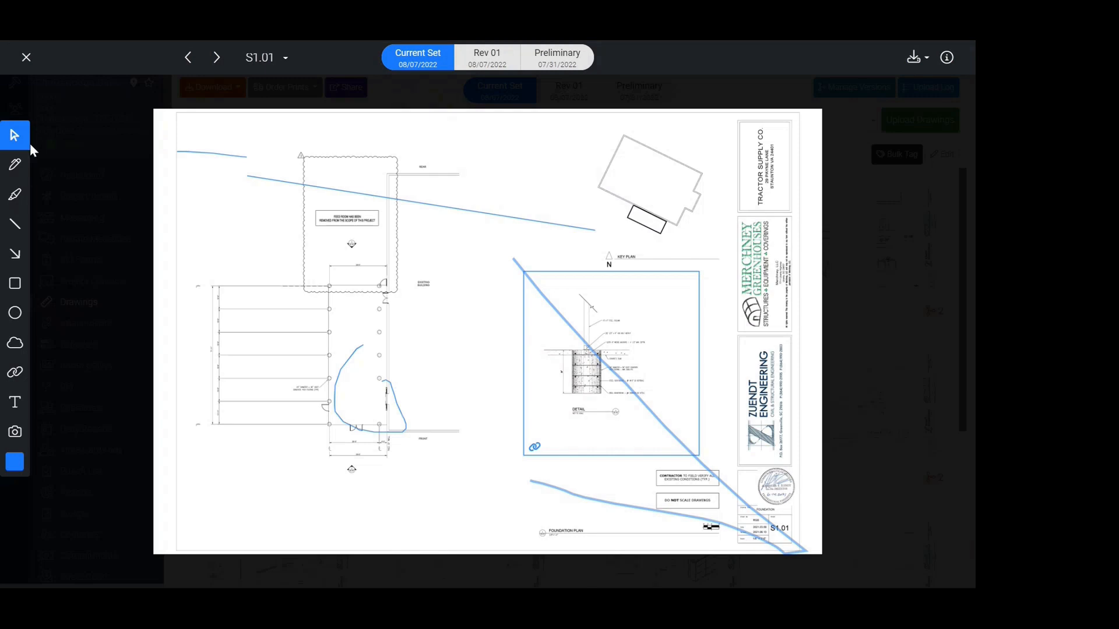
pyautogui.click(17, 163)
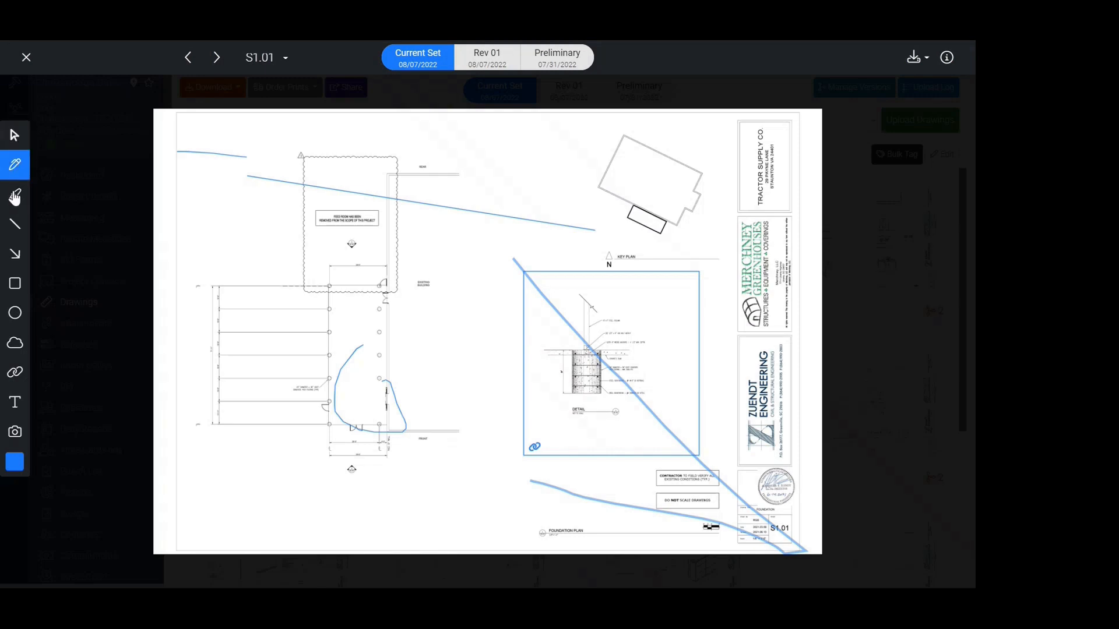
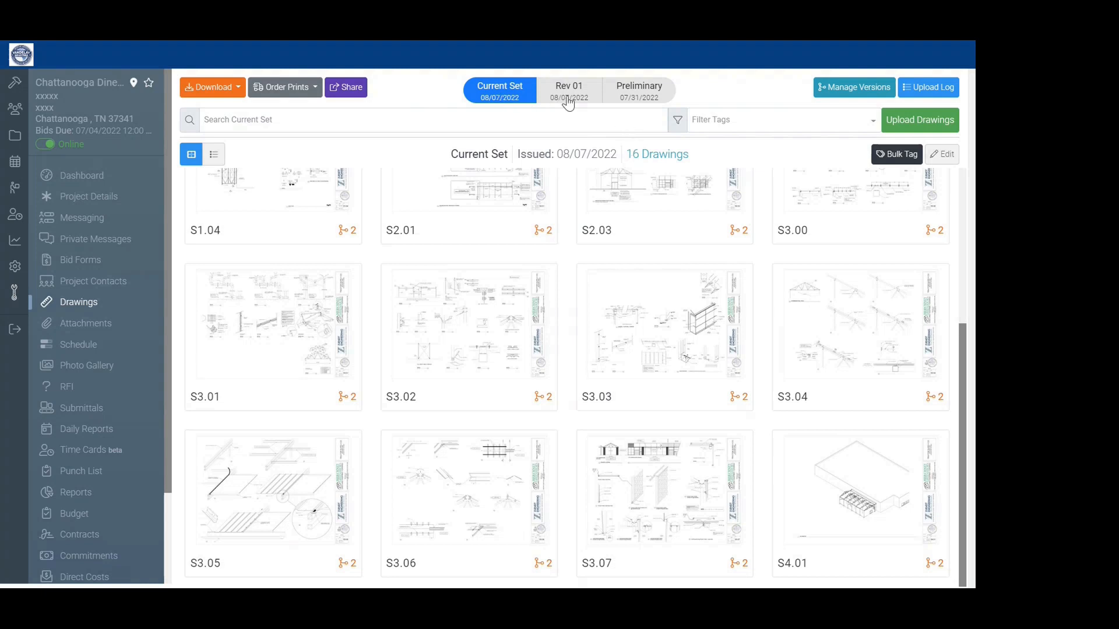
# - Check the list of drawing versions and the drawing upload log, closing each one after viewing
pyautogui.click(839, 94)
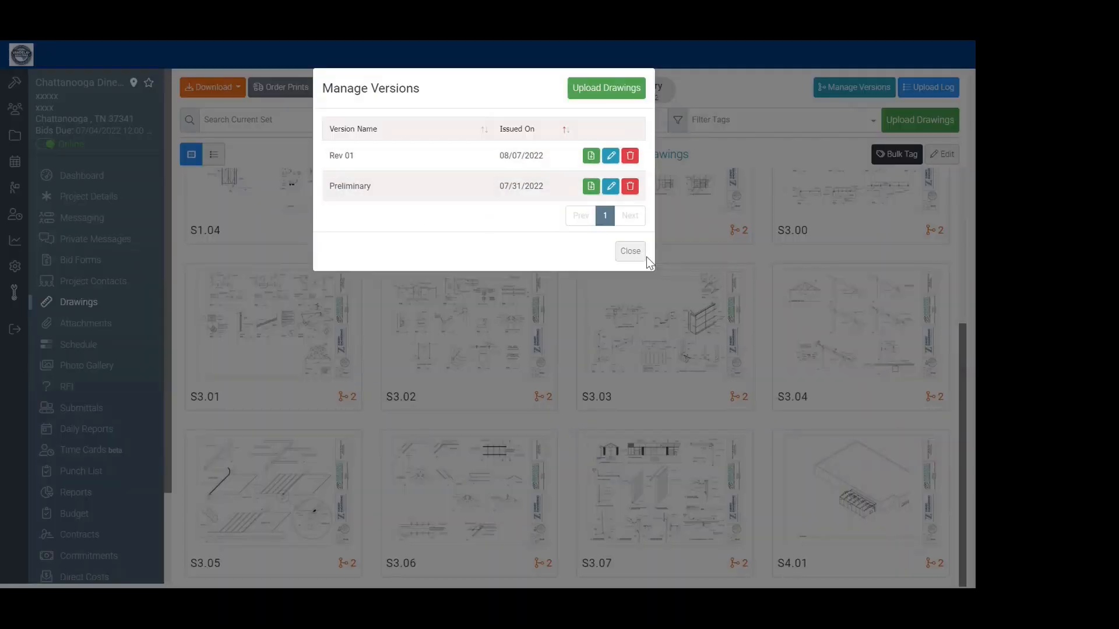
pyautogui.click(630, 251)
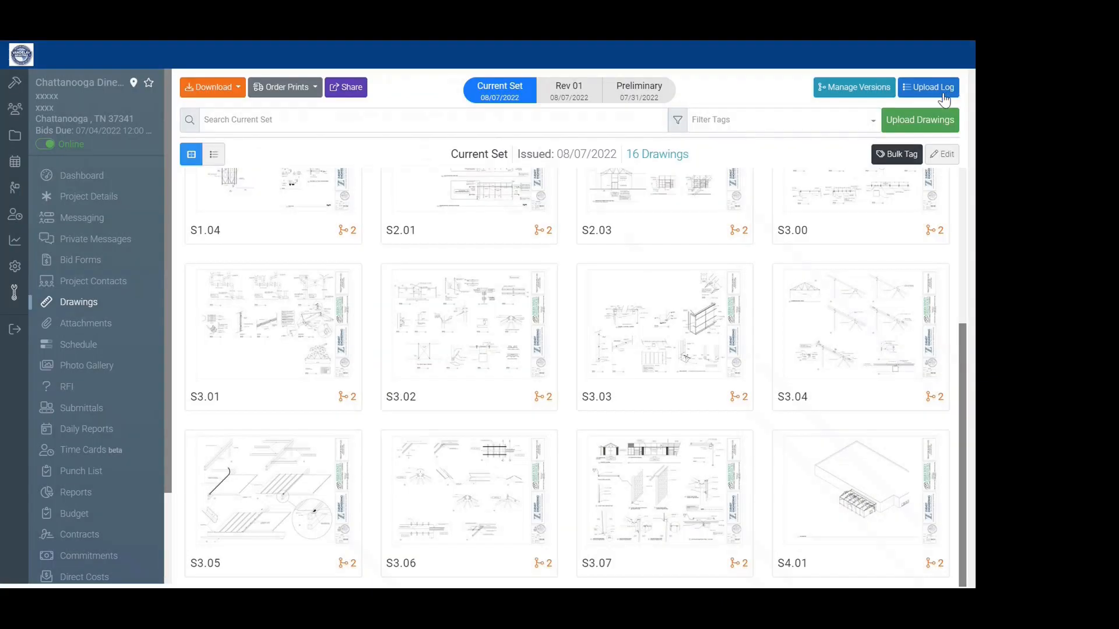
pyautogui.click(938, 88)
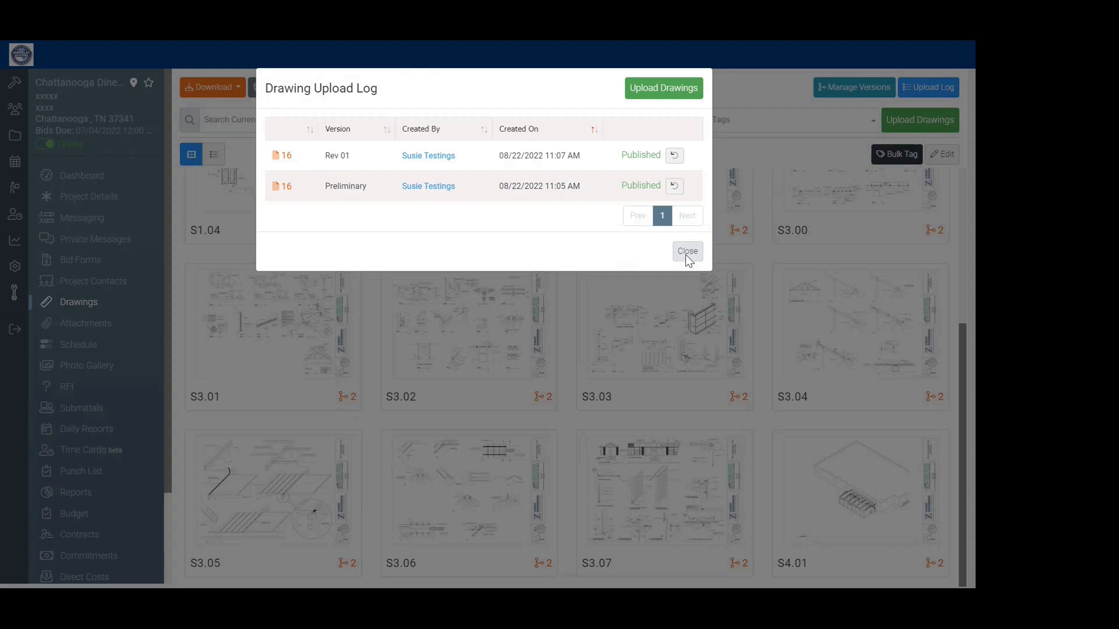
pyautogui.click(686, 254)
pyautogui.scroll(4, 554, 262)
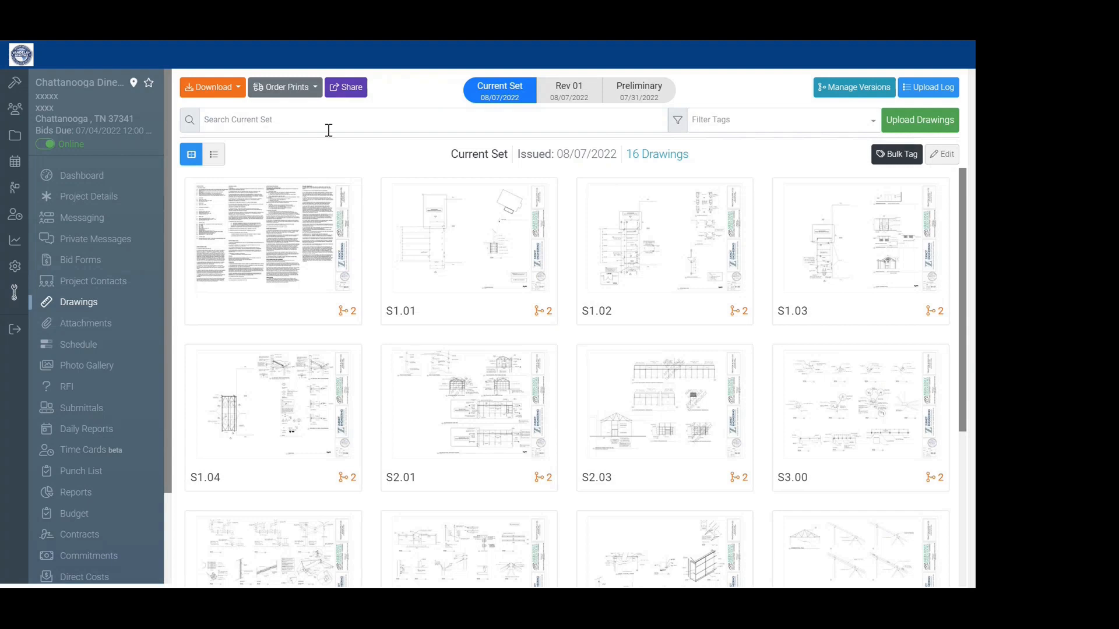
# - Check the drawing download options and generate a shareable link for the Preliminary set, closing the link dialog without sending it
pyautogui.click(225, 94)
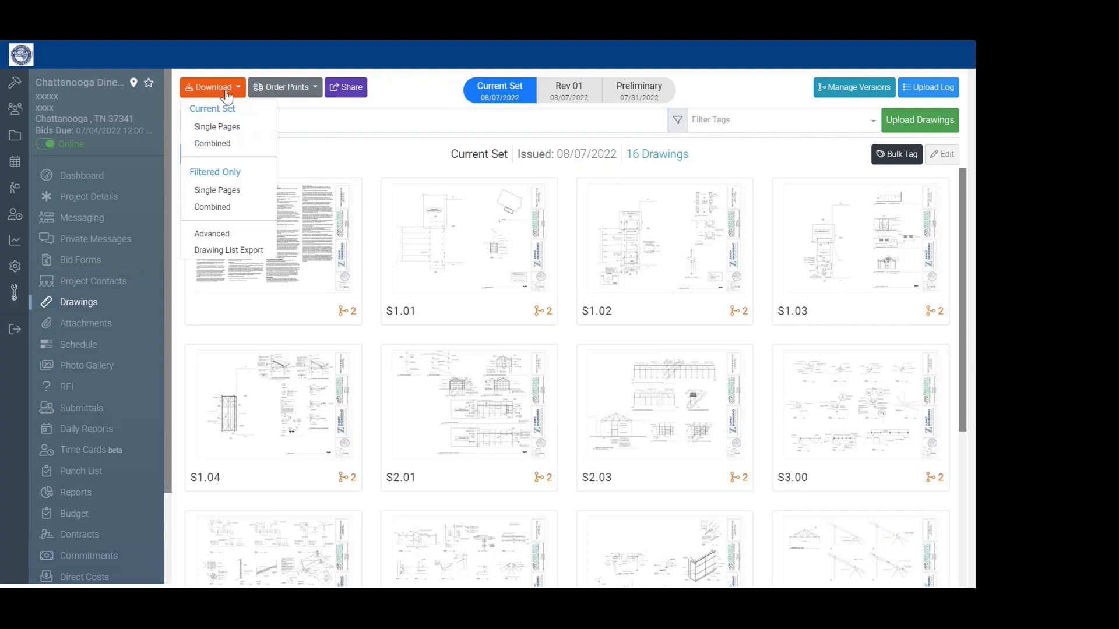
pyautogui.click(356, 138)
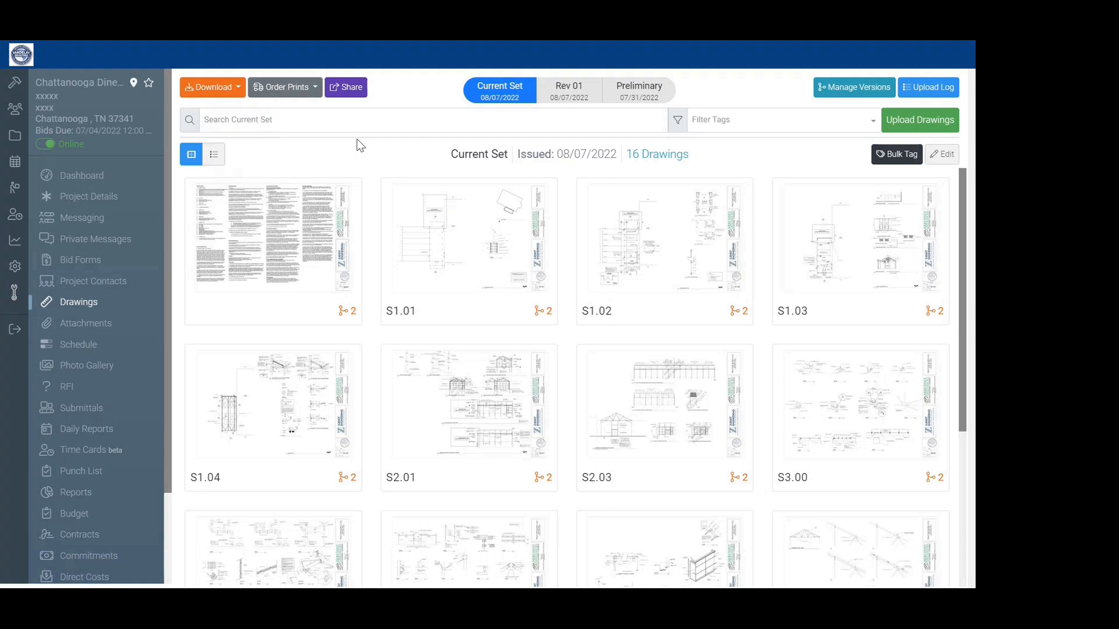
pyautogui.click(352, 87)
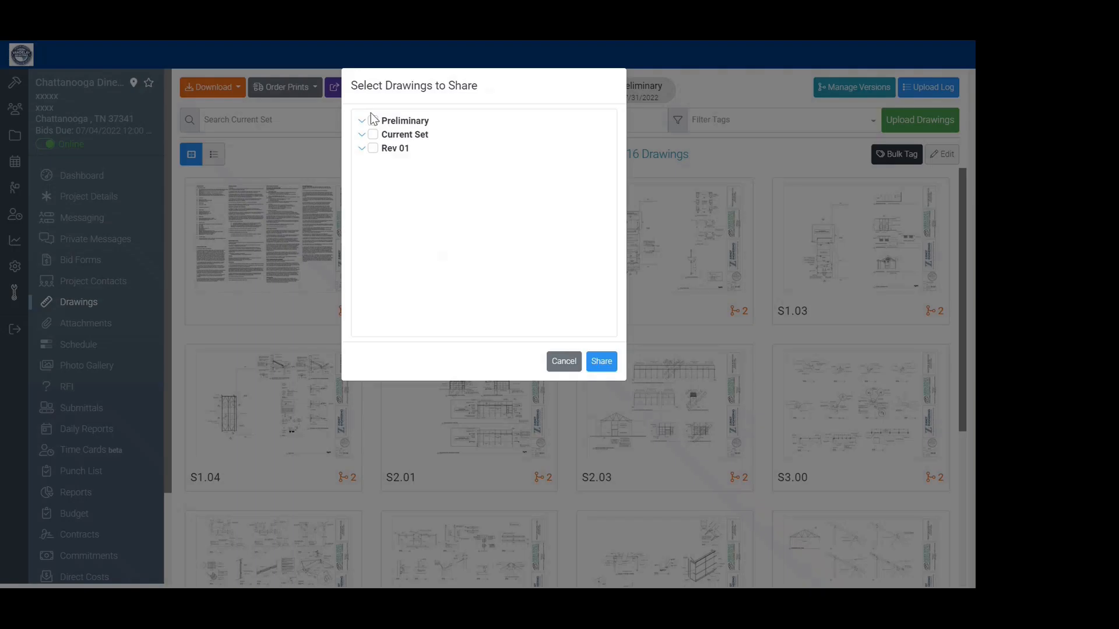
pyautogui.click(373, 121)
pyautogui.click(590, 365)
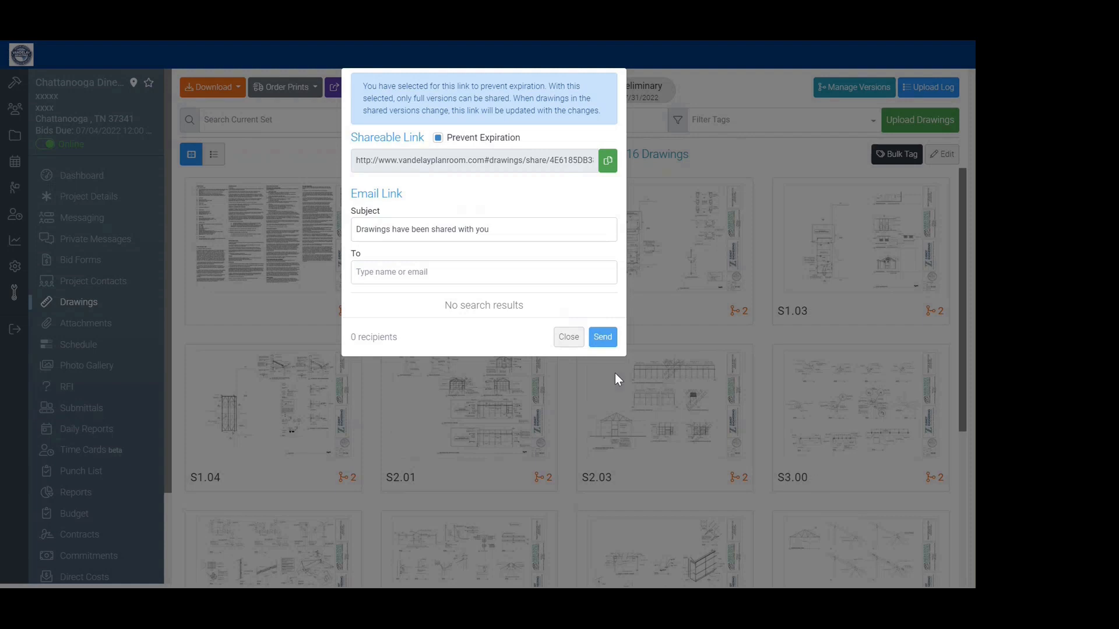
pyautogui.click(564, 338)
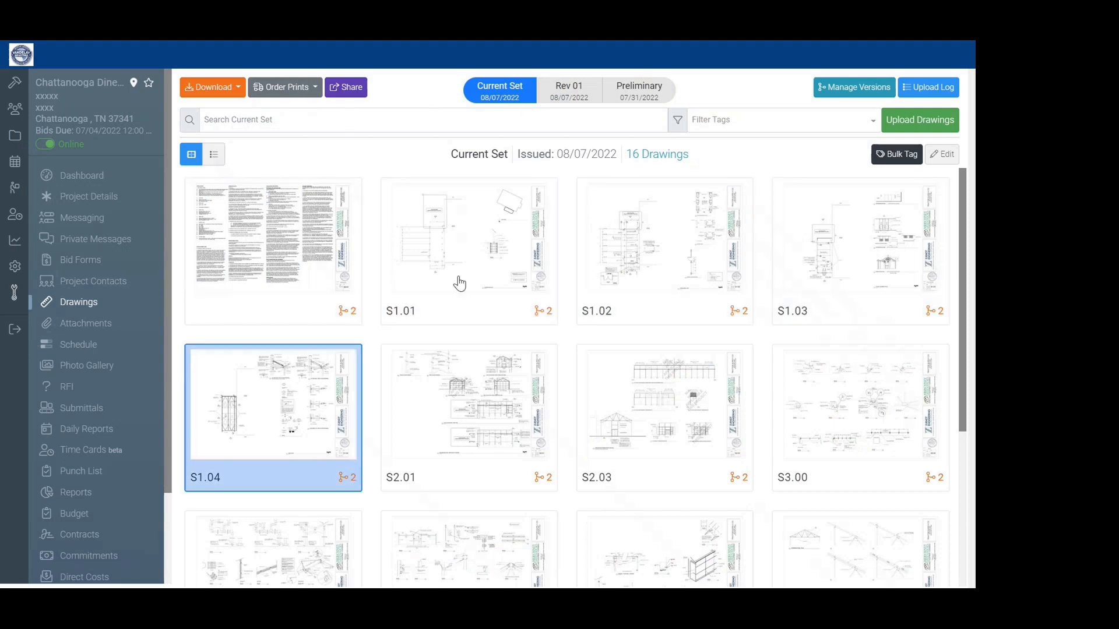
# - Examine the Drawings, Shared and Private attachment folders and the folder types available for creating a new one
pyautogui.click(78, 324)
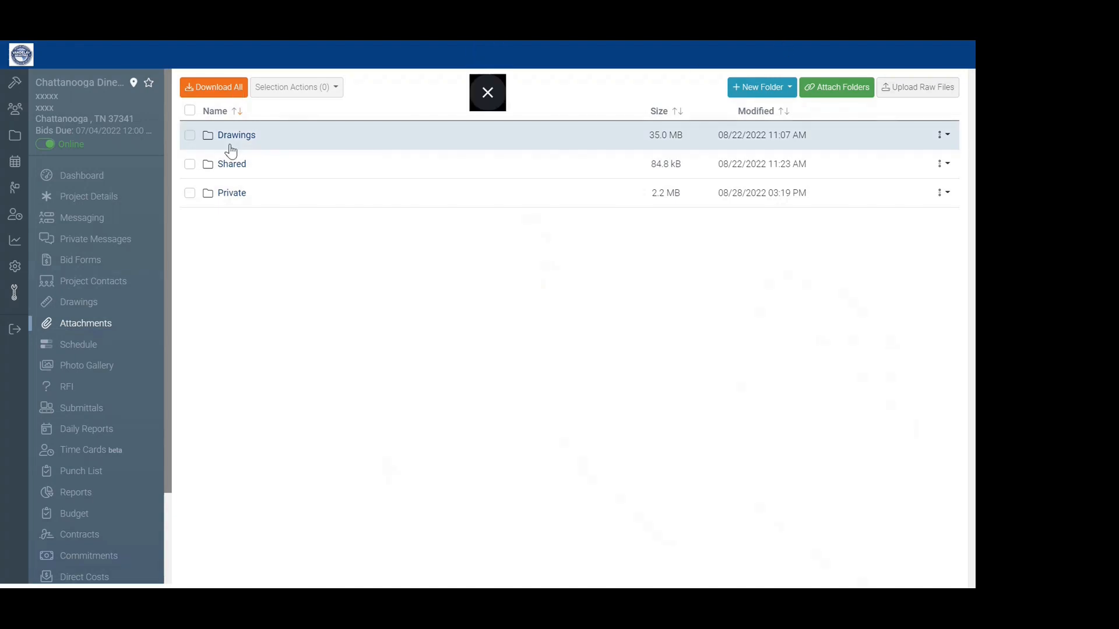
pyautogui.click(250, 142)
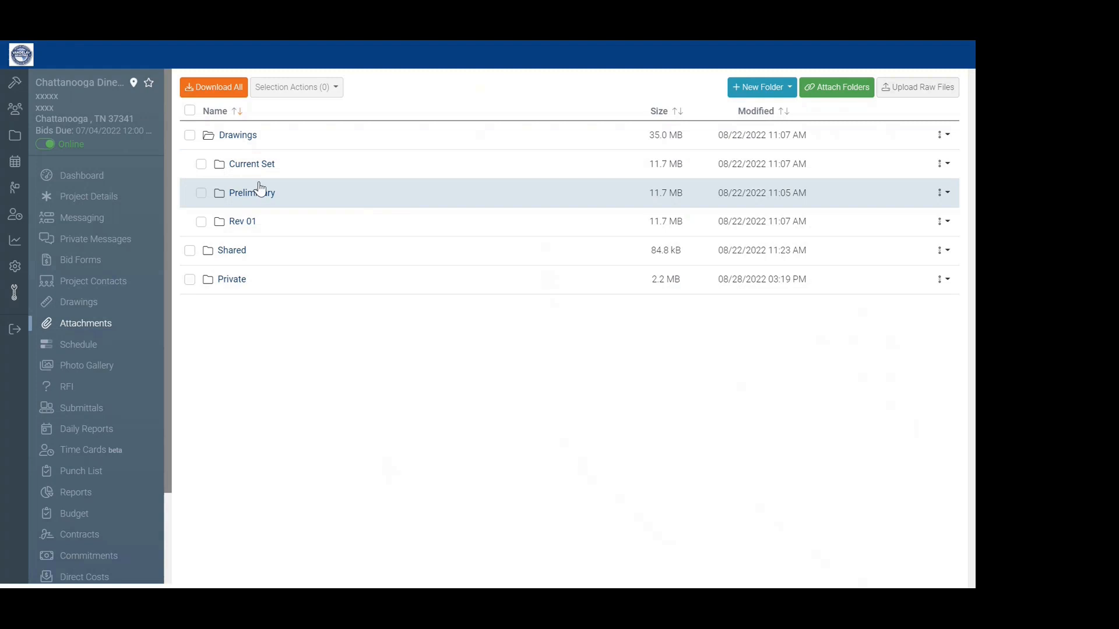
pyautogui.click(247, 252)
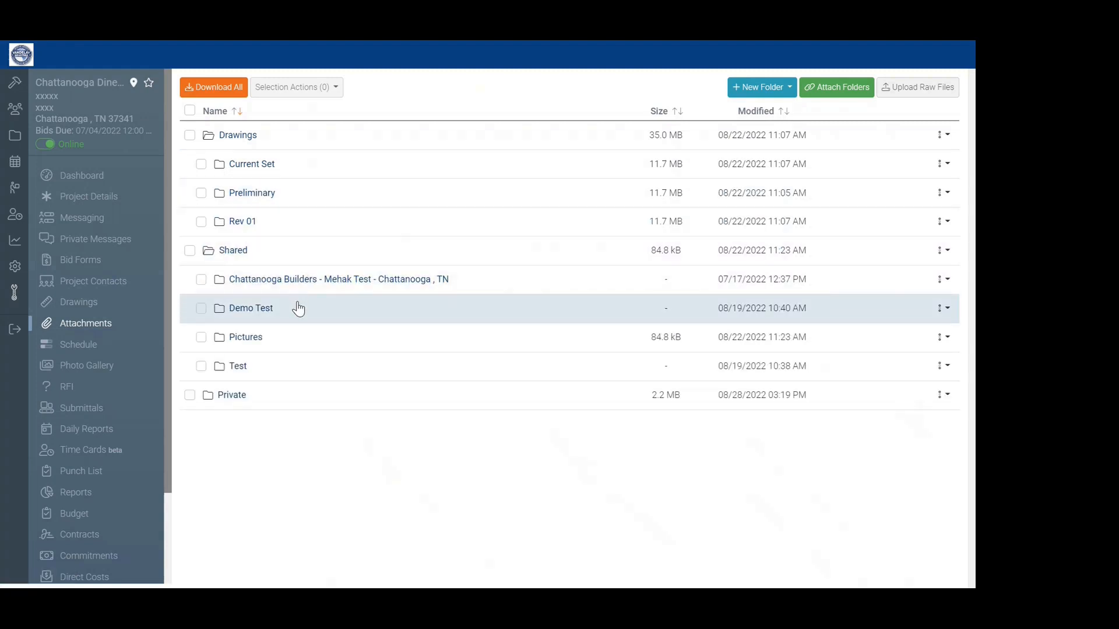
pyautogui.click(240, 398)
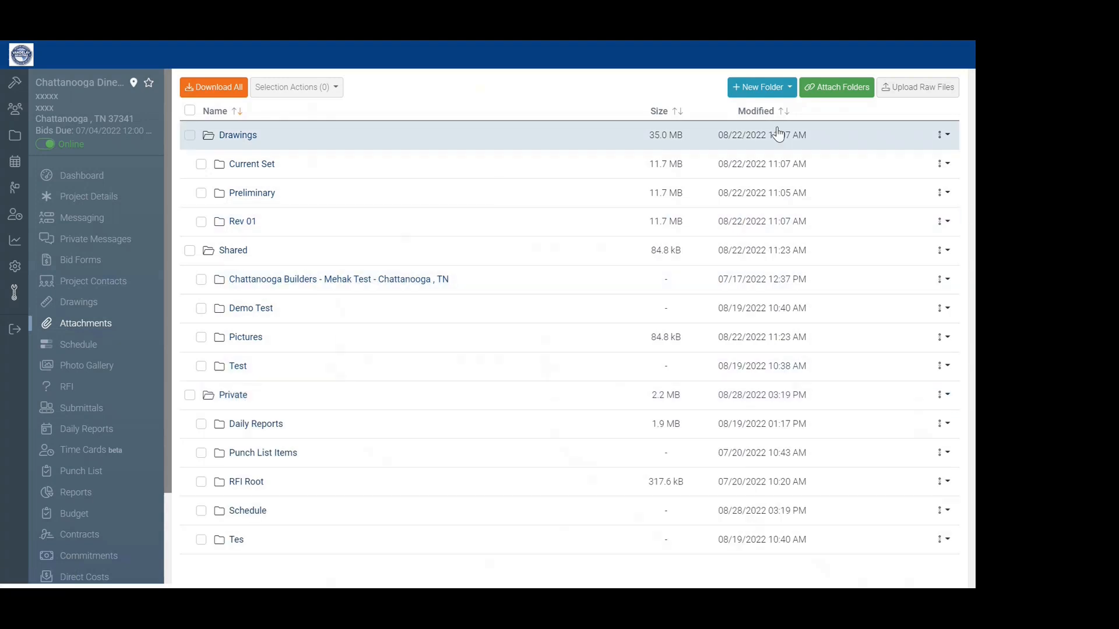
pyautogui.click(782, 89)
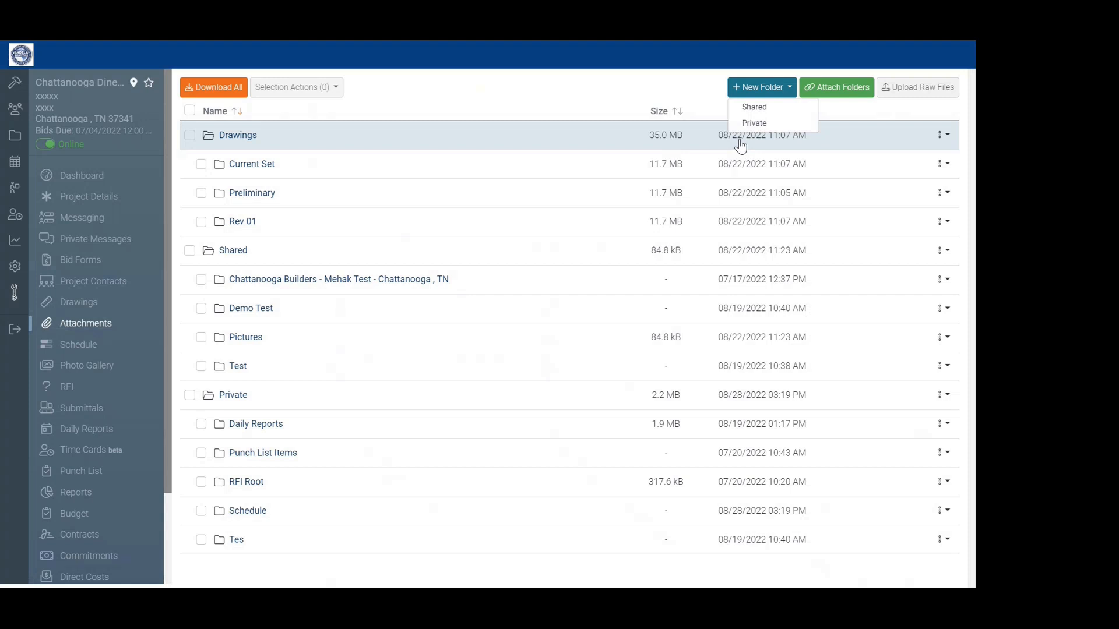
pyautogui.click(559, 113)
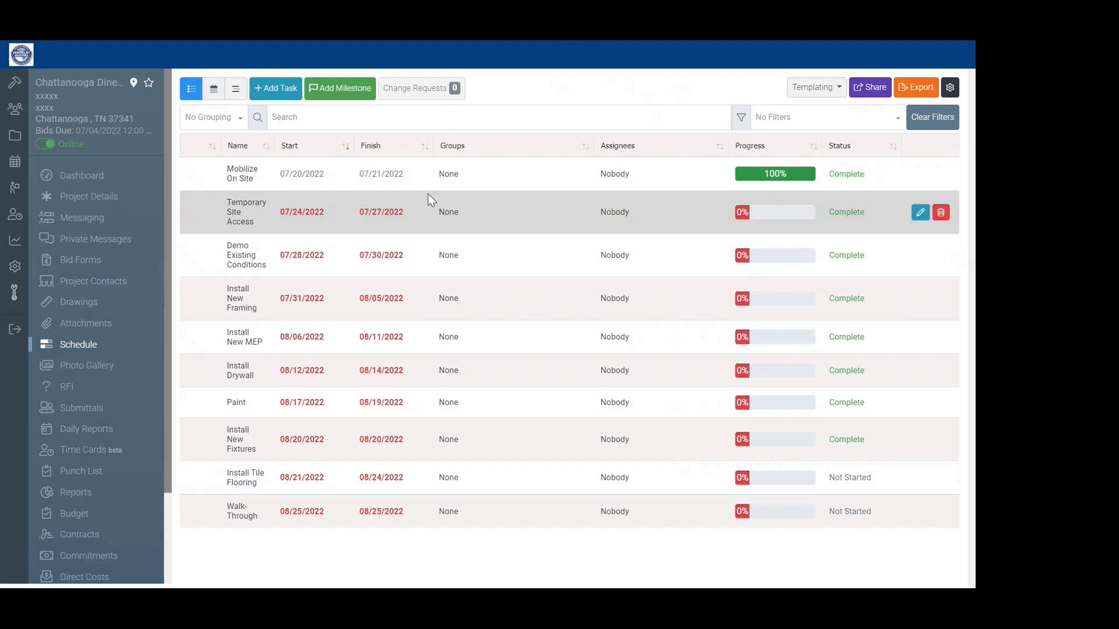
# - Start a new task in the project schedule and view the contacts it can be assigned to without selecting any
pyautogui.click(261, 99)
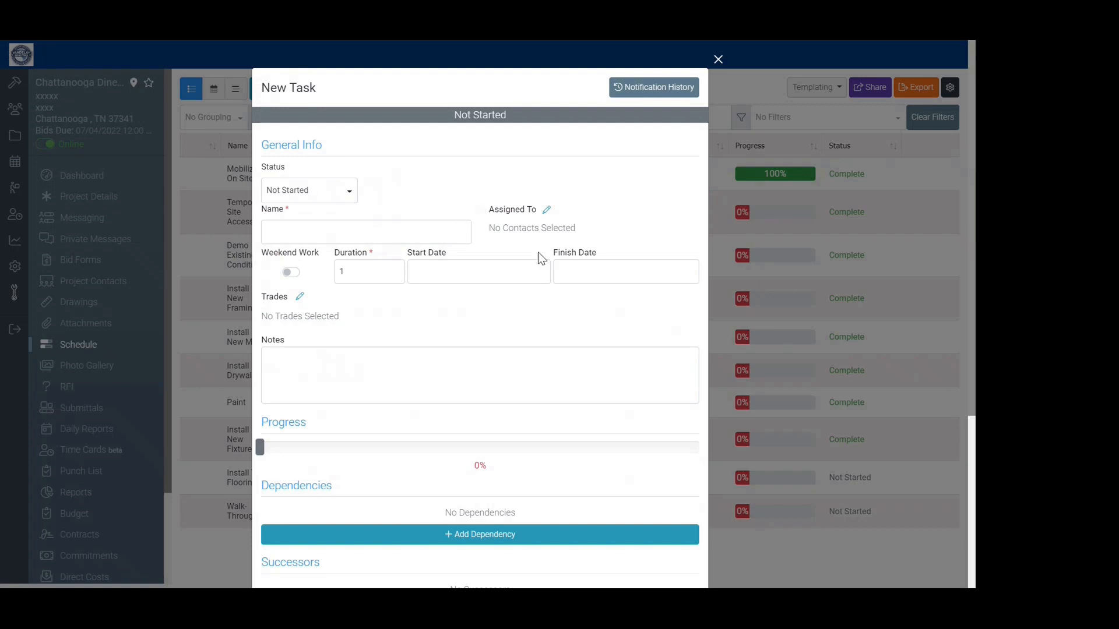
pyautogui.click(546, 210)
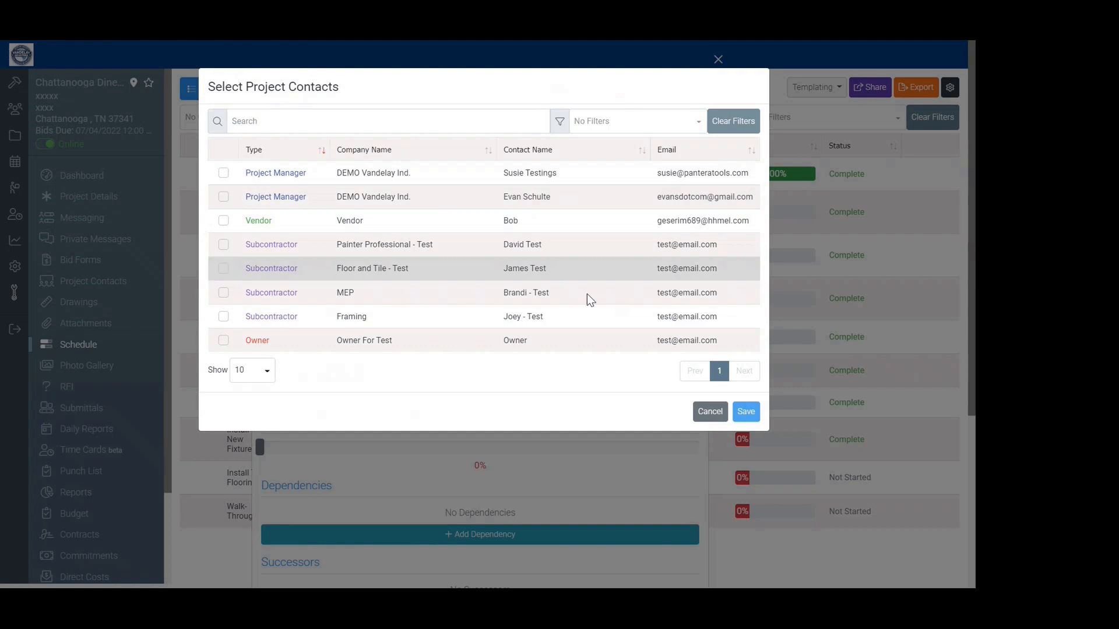
pyautogui.click(714, 415)
pyautogui.scroll(-3, 471, 331)
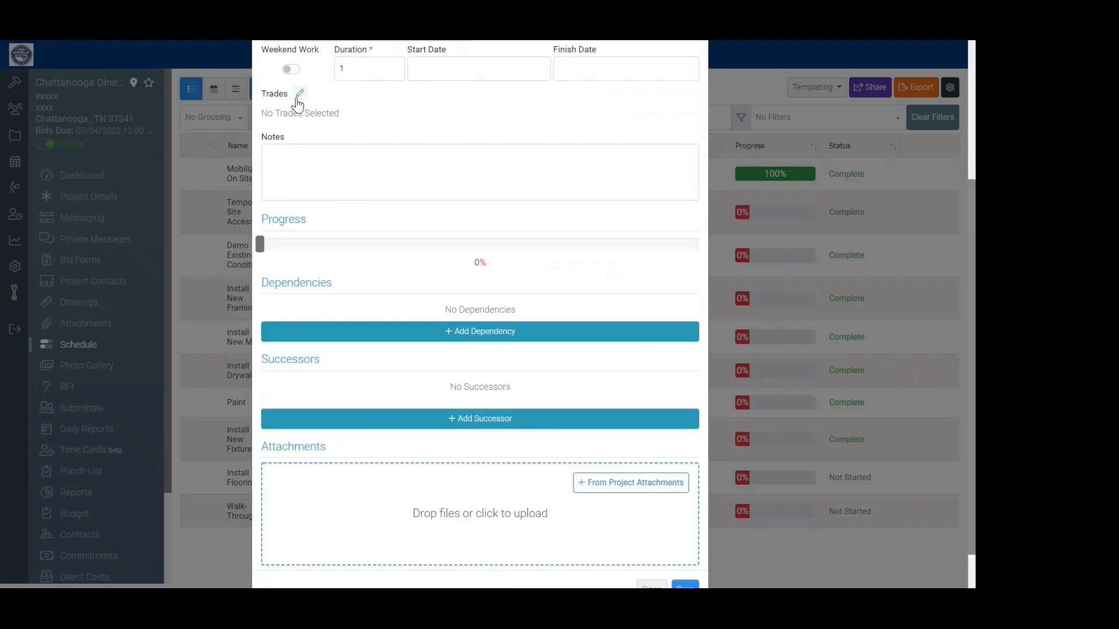
# - Try the progress setting and an empty Finish to Start dependency in the new task form, and discard the task
pyautogui.moveTo(261, 244)
pyautogui.mouseDown()
pyautogui.moveTo(420, 255)
pyautogui.moveTo(247, 247)
pyautogui.mouseUp()
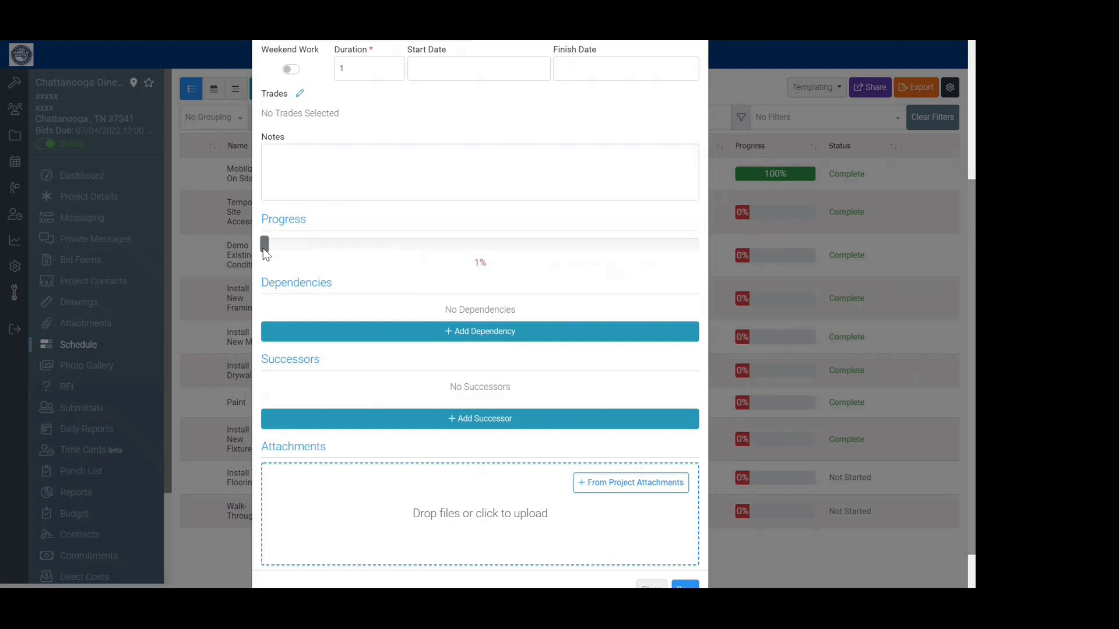
pyautogui.click(346, 331)
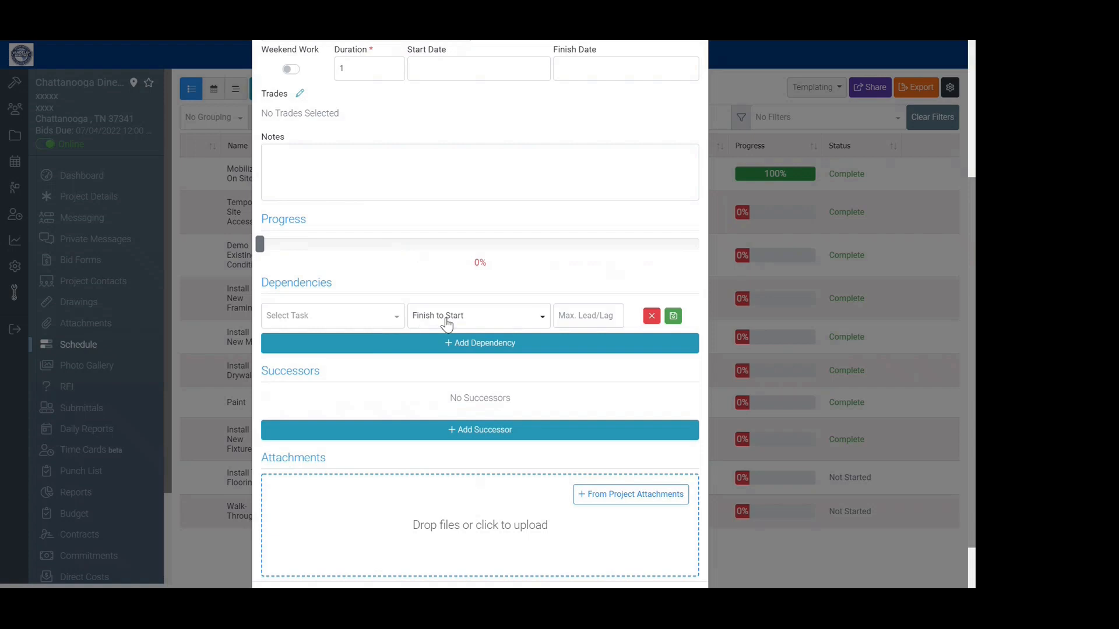
pyautogui.click(387, 430)
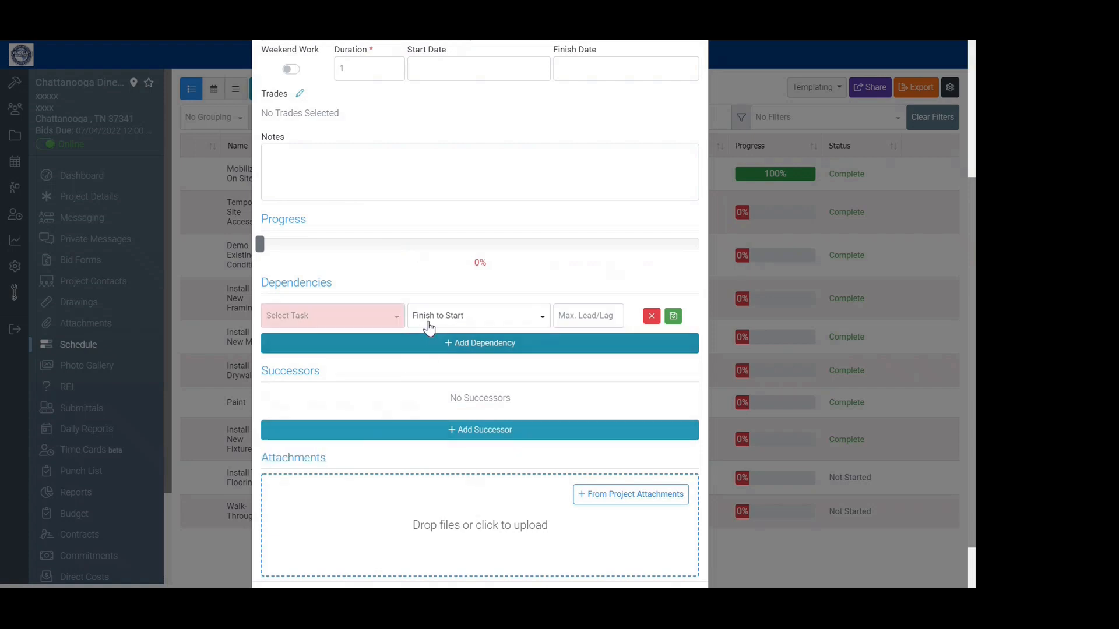
pyautogui.scroll(-2, 559, 326)
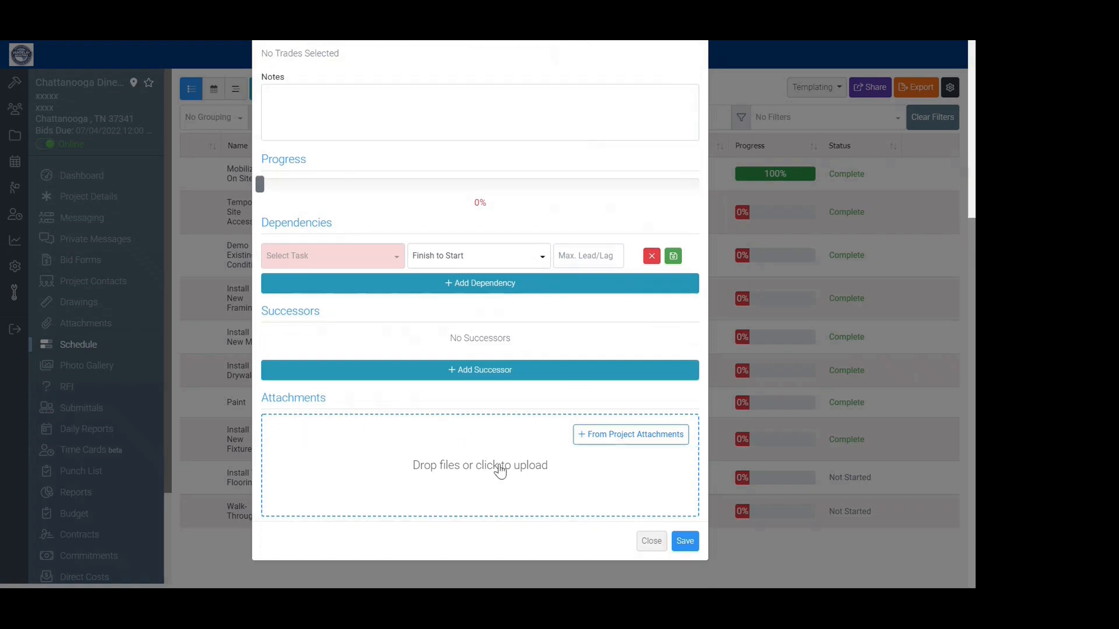
pyautogui.scroll(4, 554, 367)
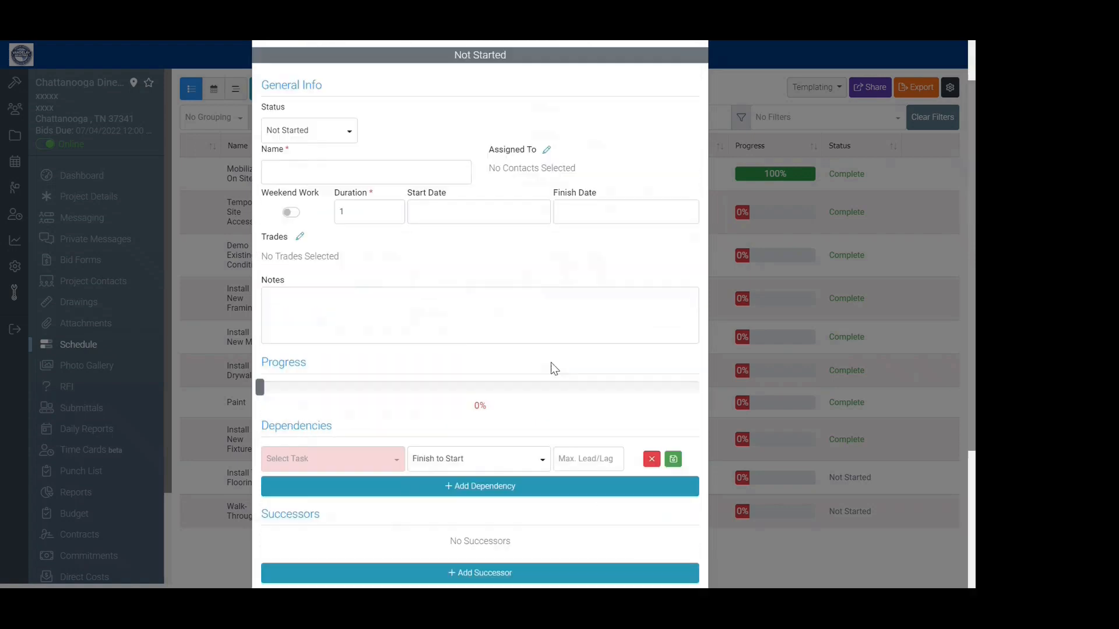
pyautogui.scroll(1, 551, 364)
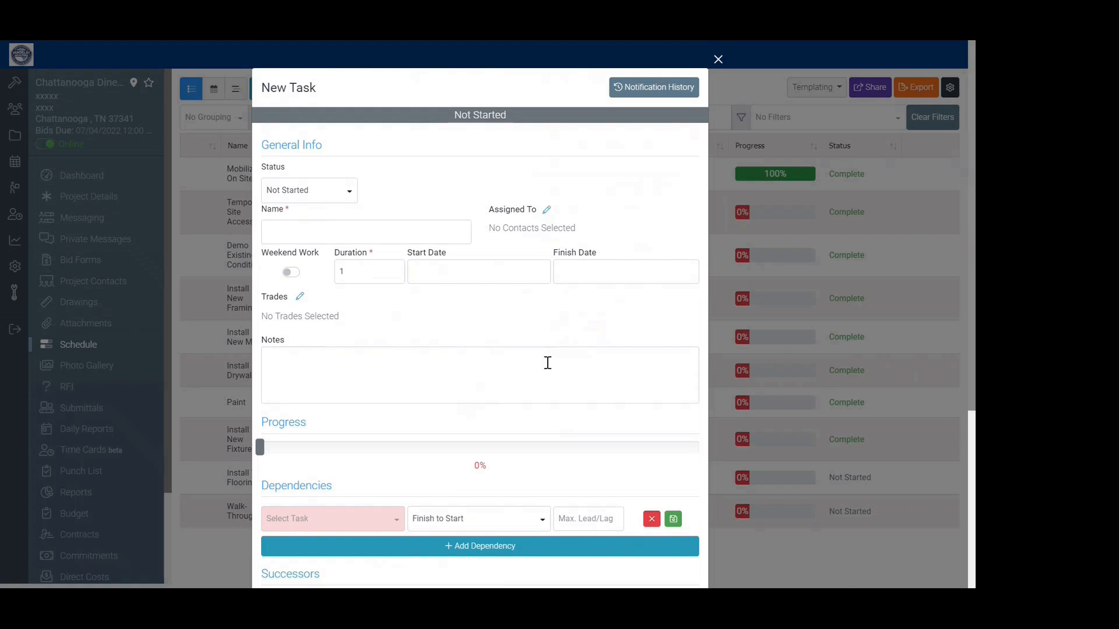
pyautogui.scroll(-5, 555, 350)
pyautogui.click(651, 541)
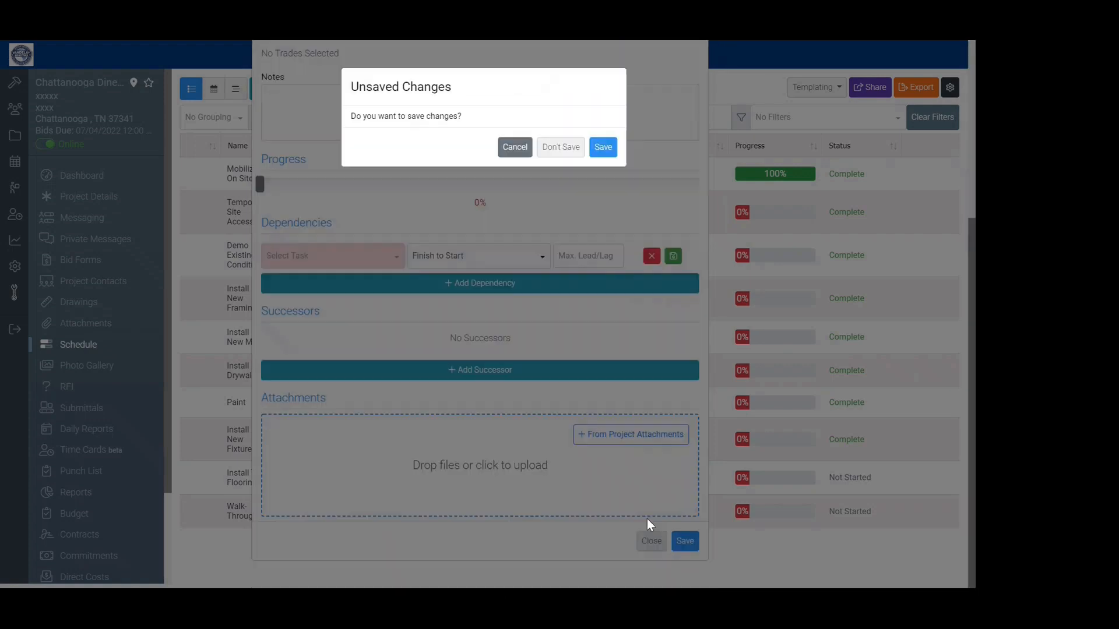
pyautogui.click(547, 155)
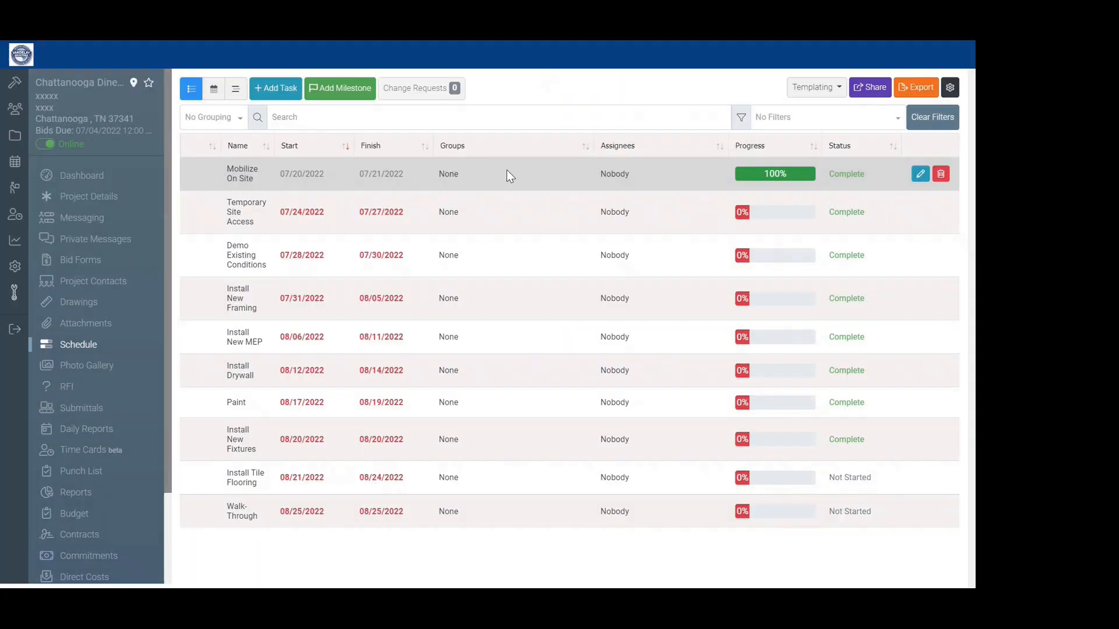
# - Review the Mobilize On Site task from its general info to its attachments, and close it without changes
pyautogui.click(506, 171)
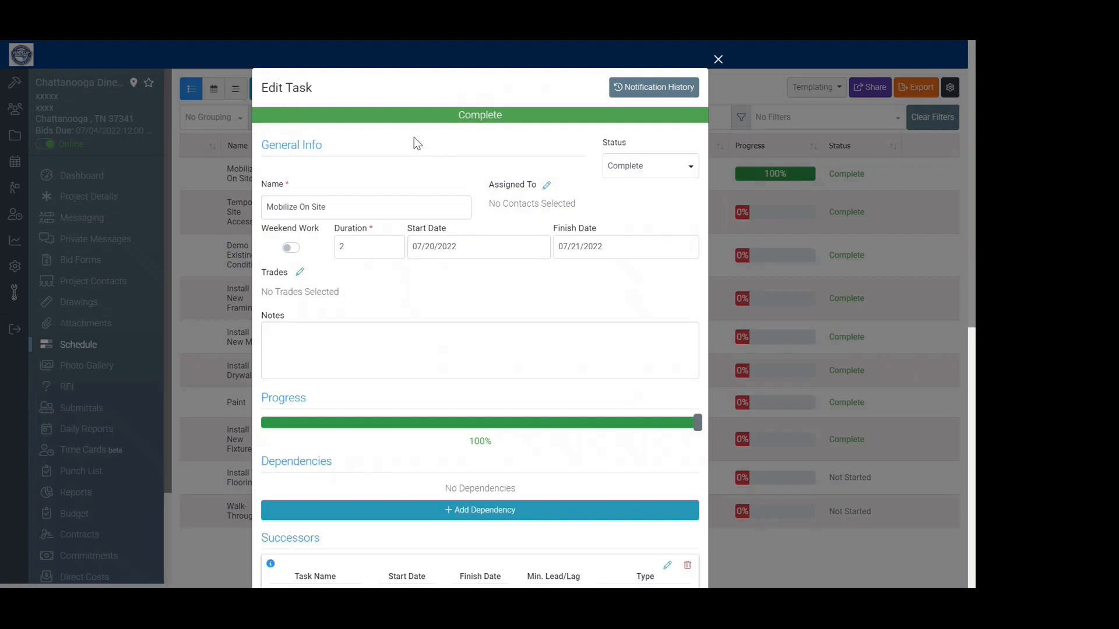
pyautogui.scroll(-3, 430, 175)
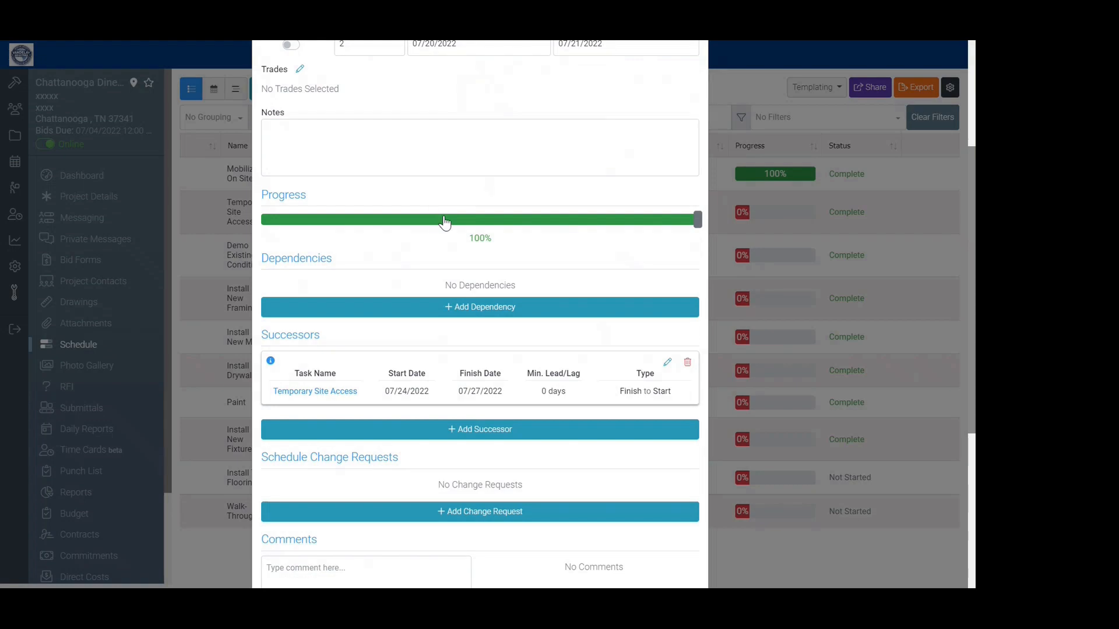
pyautogui.scroll(-3, 455, 210)
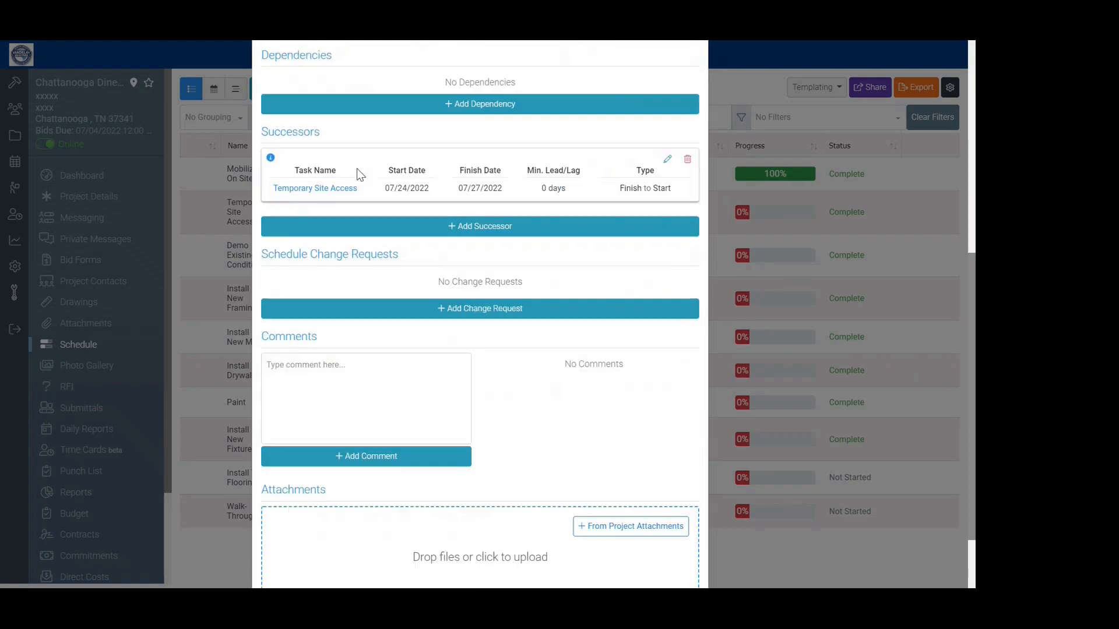
pyautogui.scroll(-2, 390, 274)
pyautogui.click(642, 543)
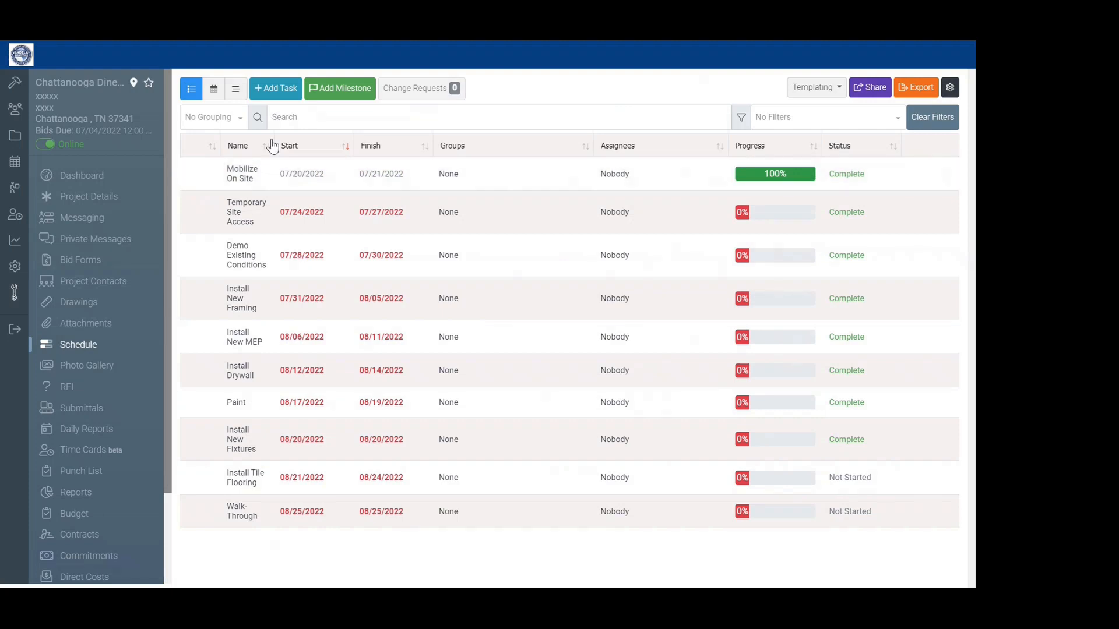
# - View the schedule as a calendar for August 2022 and as a Gantt chart
pyautogui.click(213, 88)
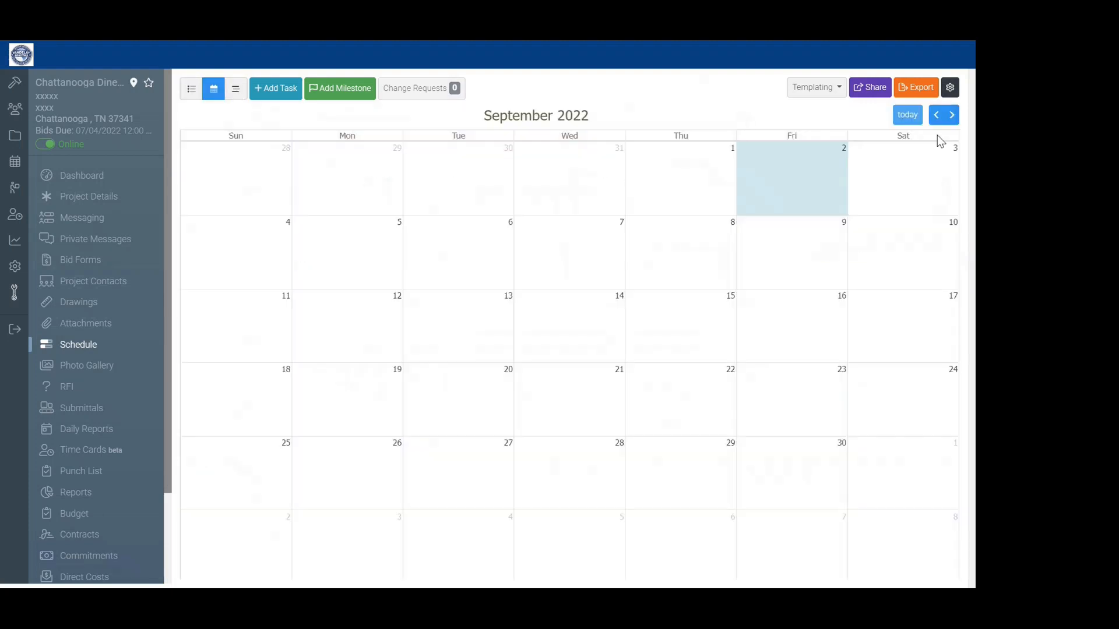
pyautogui.click(936, 117)
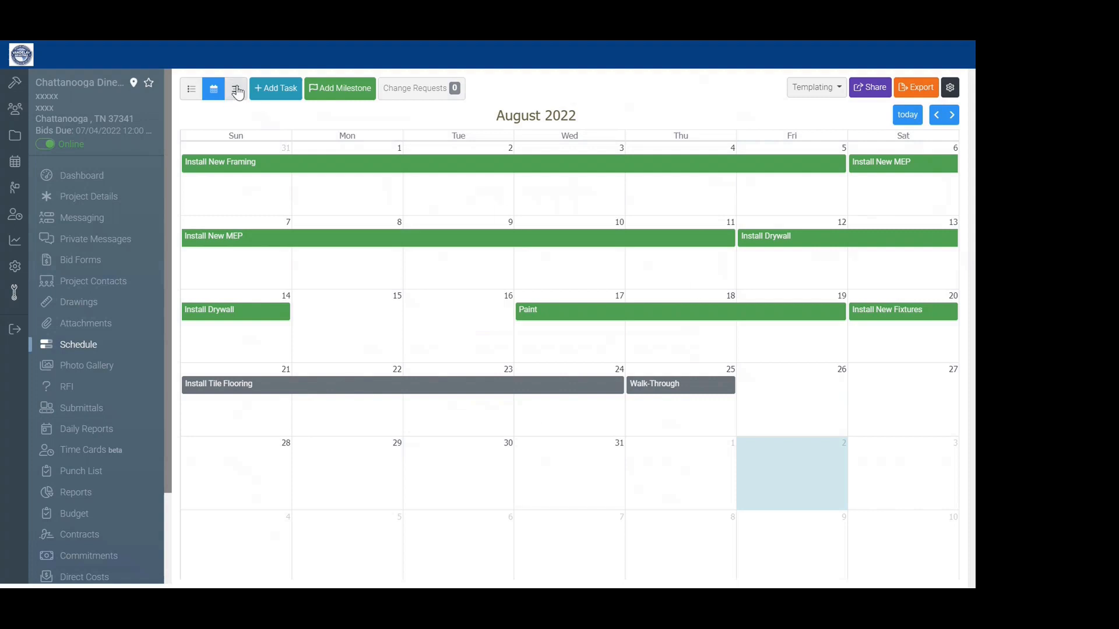
pyautogui.click(236, 89)
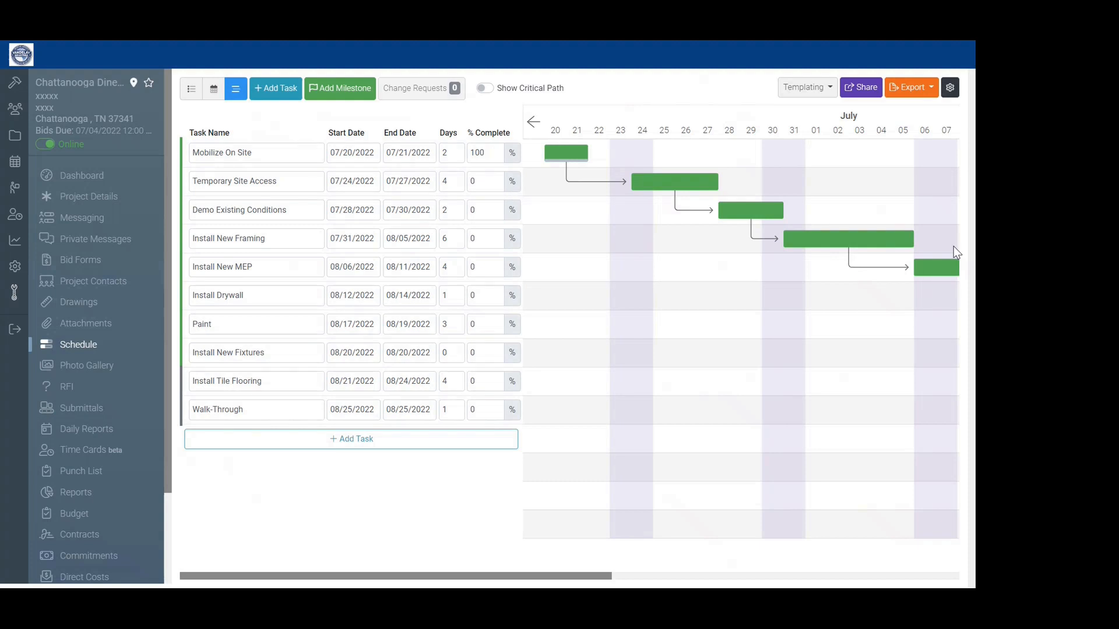
# - Show the critical path on the Gantt chart and open the summary of the Temporary Site Access task
pyautogui.click(483, 89)
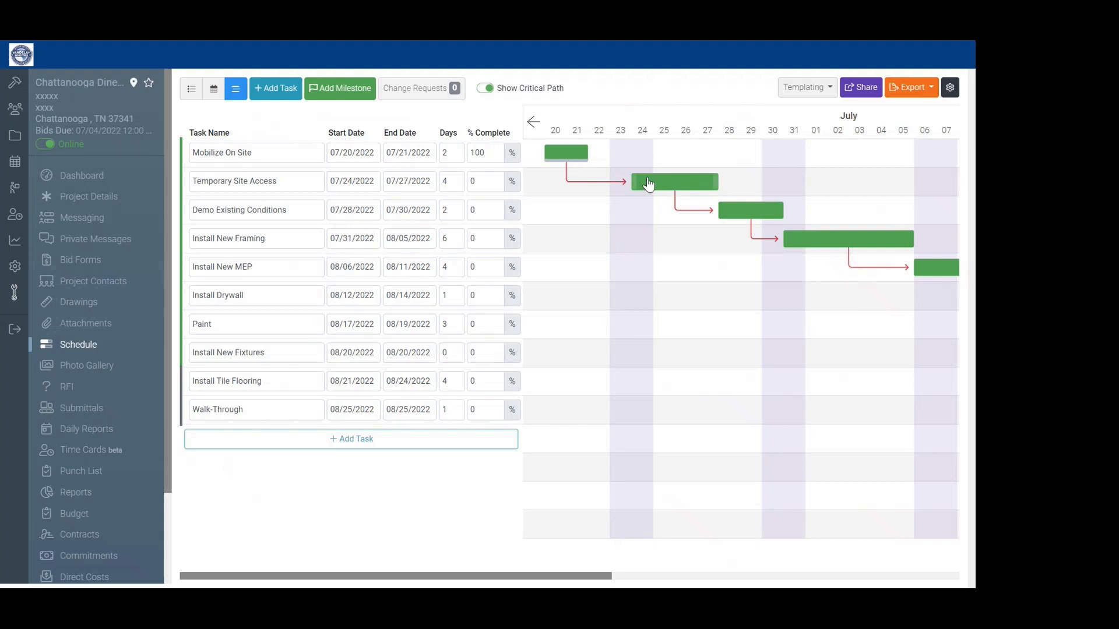
pyautogui.moveTo(645, 183)
pyautogui.mouseDown()
pyautogui.moveTo(668, 190)
pyautogui.moveTo(649, 190)
pyautogui.mouseUp()
pyautogui.click(648, 189)
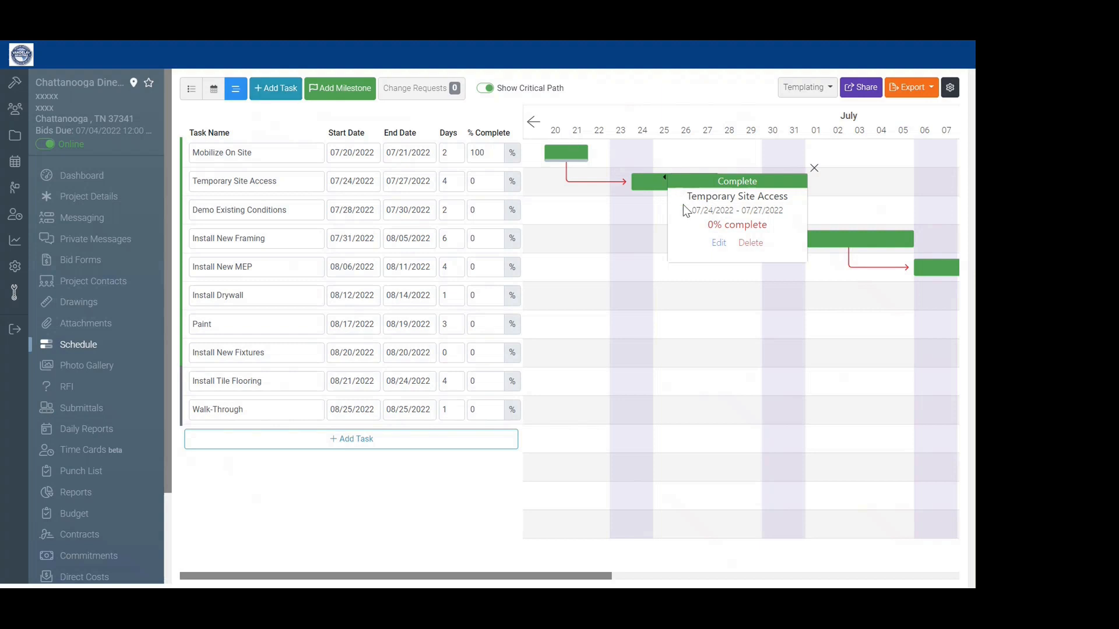
# - Check the schedule's sharing dialog and, with the critical path hidden, the Gantt export options, without sending or exporting anything
pyautogui.click(862, 90)
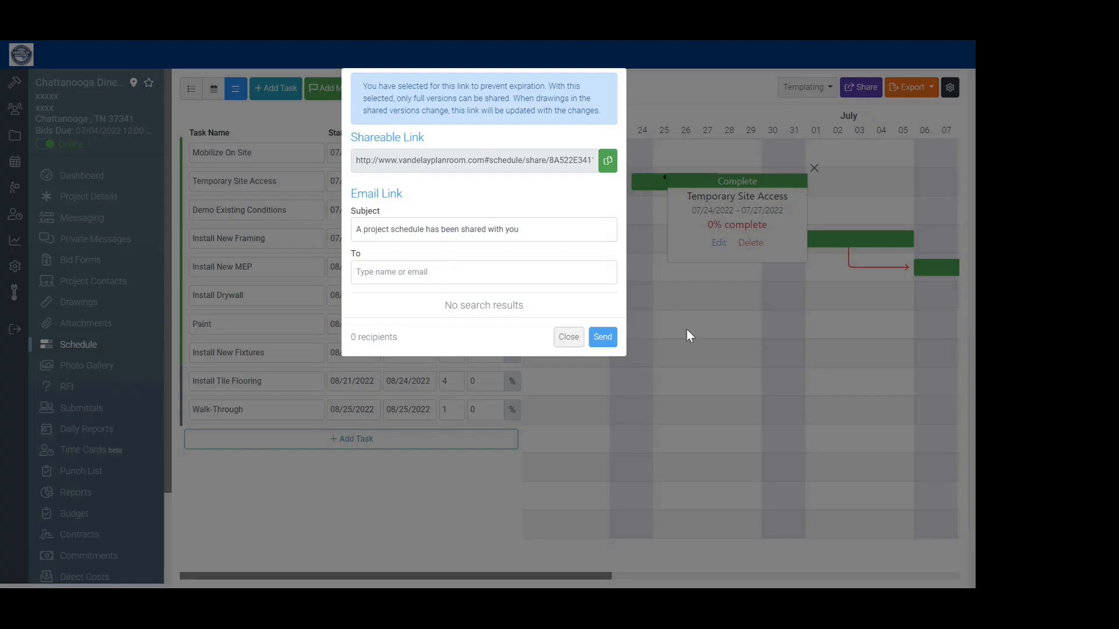
pyautogui.click(569, 338)
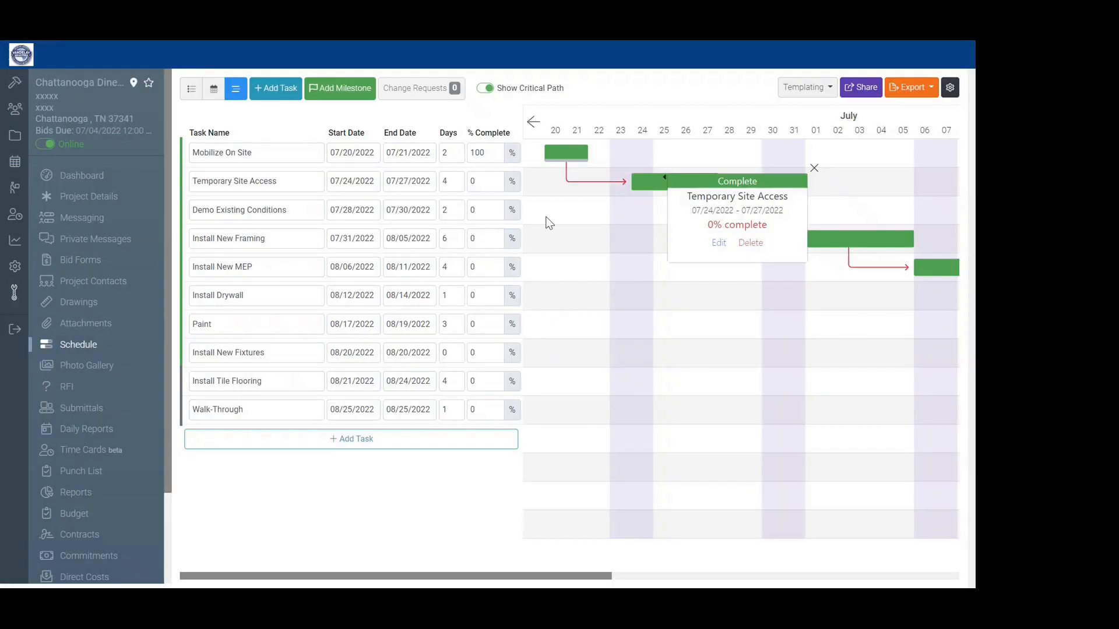
pyautogui.click(487, 89)
pyautogui.click(917, 91)
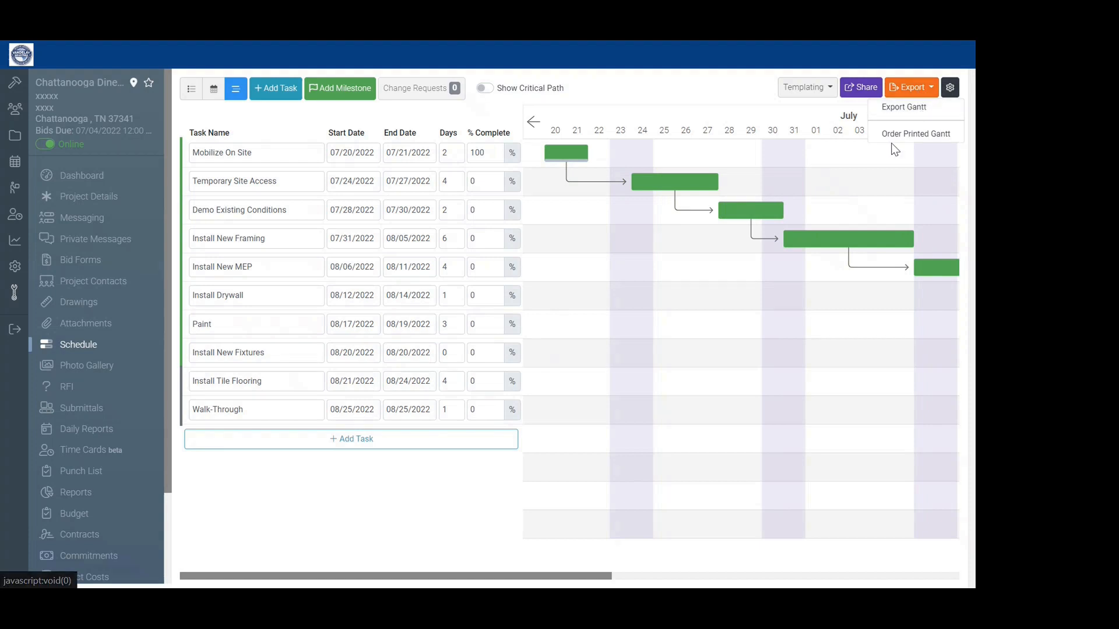
pyautogui.click(691, 98)
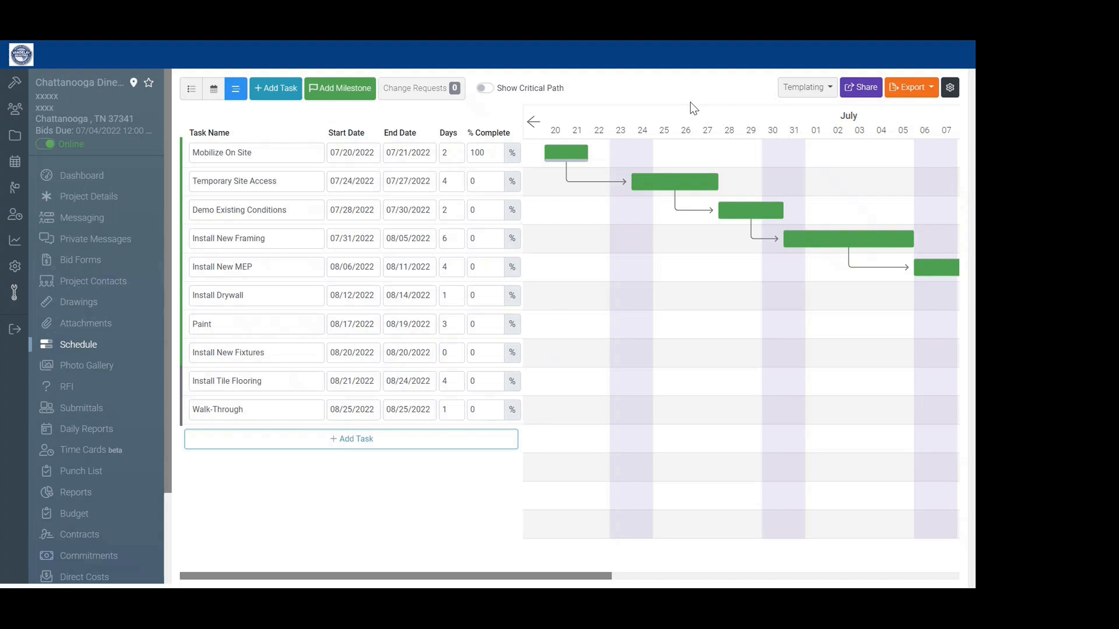
# - Review the schedule settings, try the Lock Schedule option, and close the dialog without saving
pyautogui.click(949, 93)
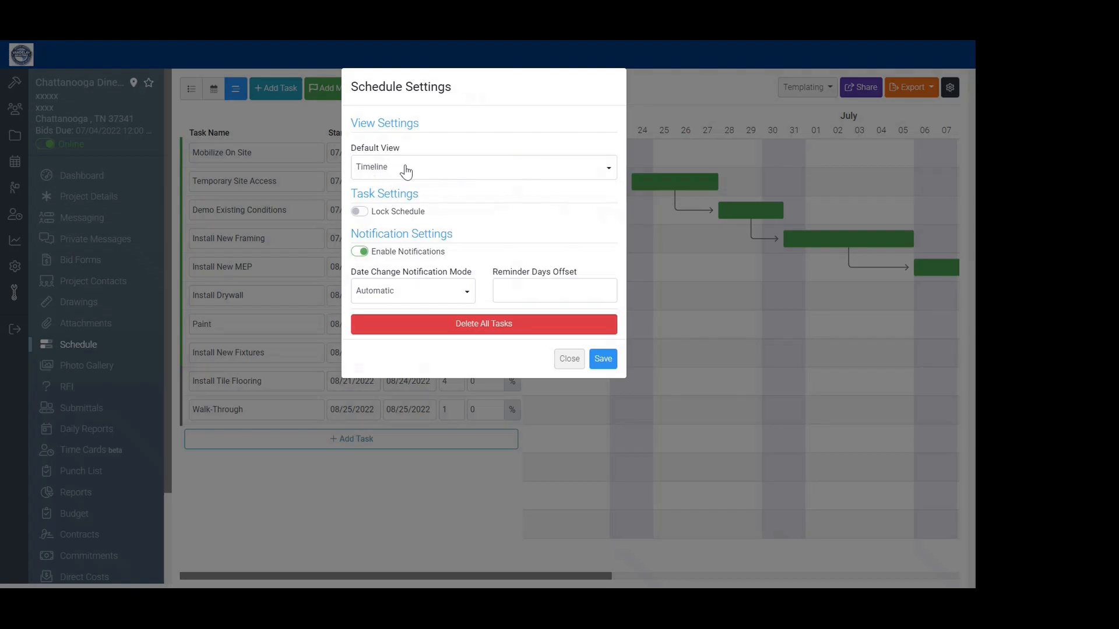
pyautogui.click(361, 212)
pyautogui.click(568, 359)
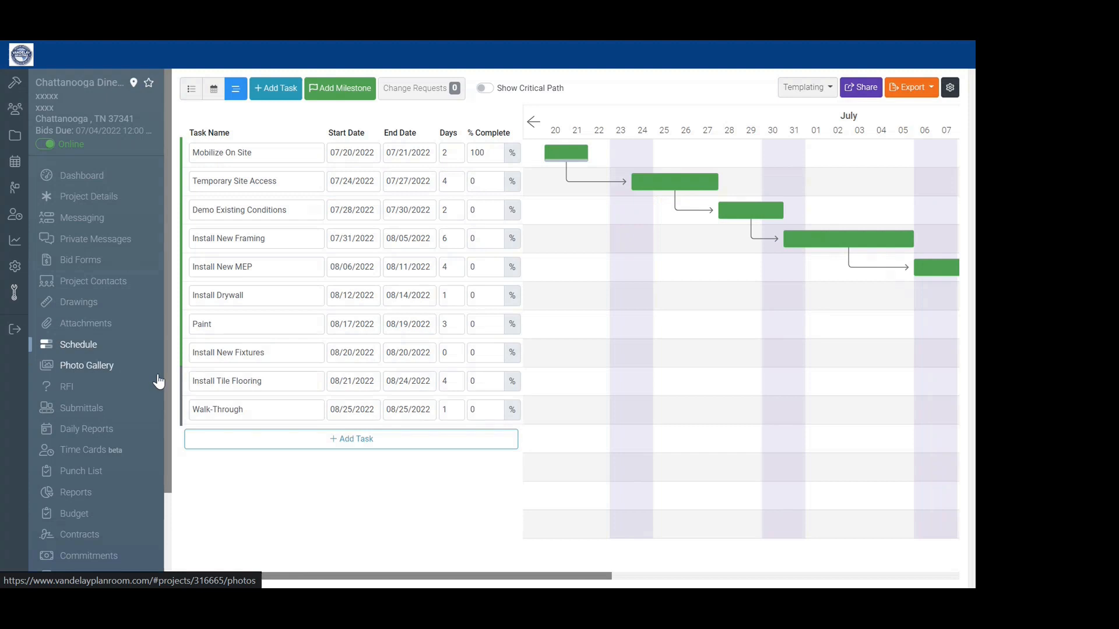
# - In the photo gallery, view the first Aug 22, 2022 photo enlarged, and select and deselect that day's whole group
pyautogui.click(105, 368)
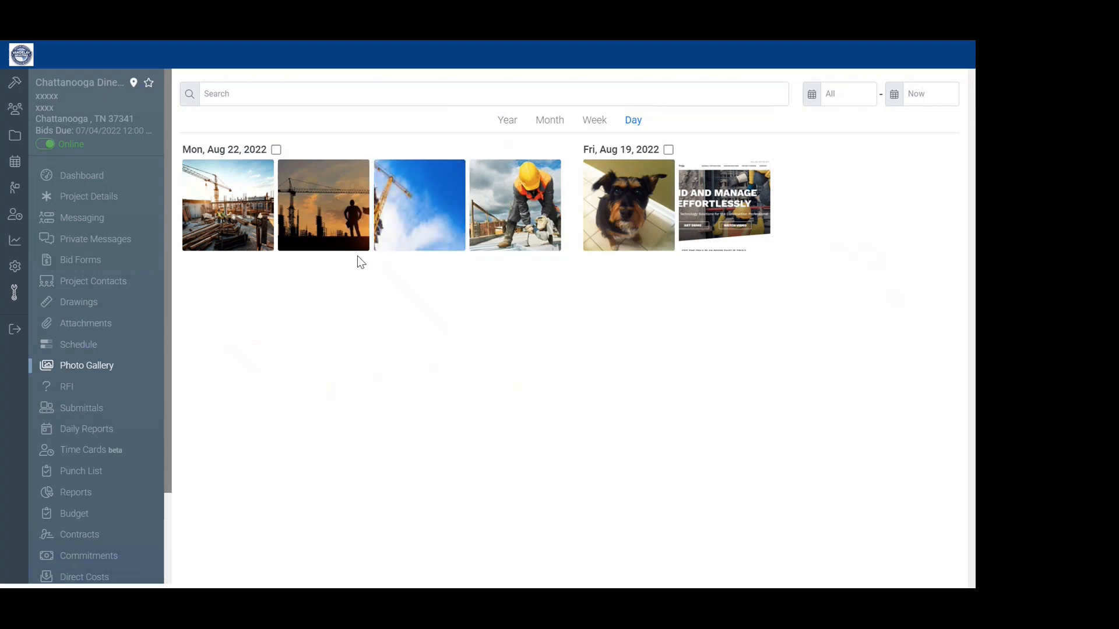
pyautogui.click(238, 218)
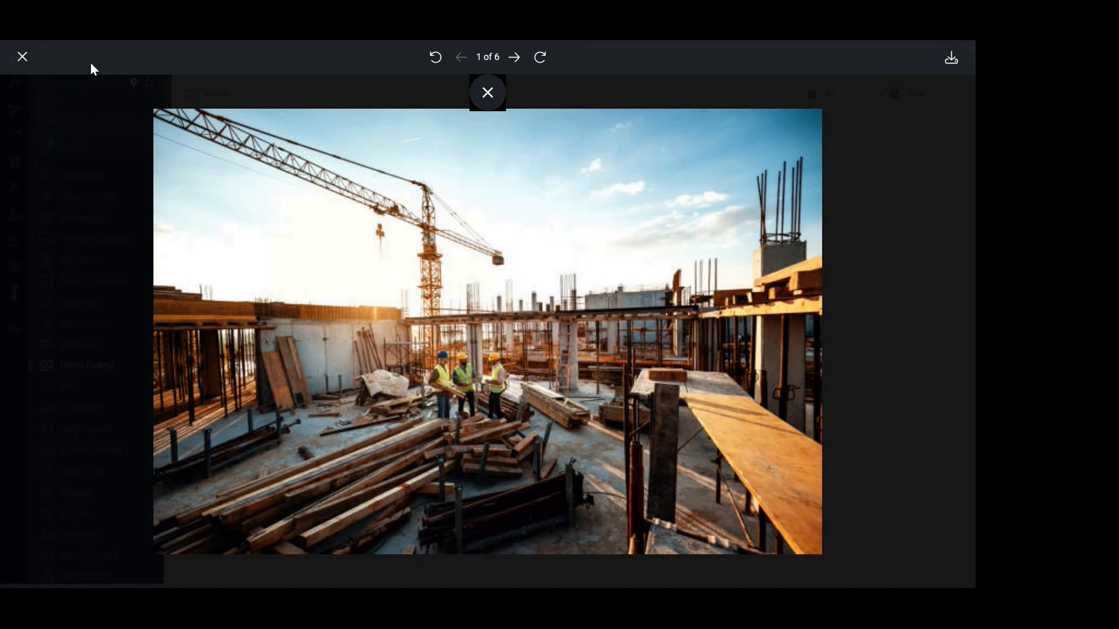
pyautogui.click(23, 56)
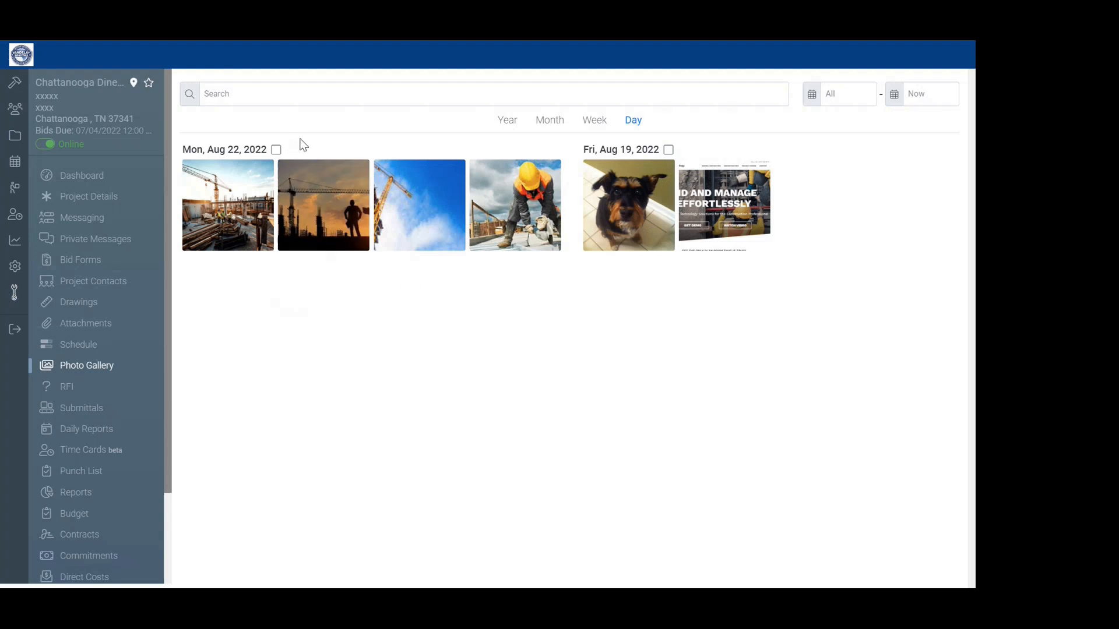
pyautogui.click(276, 149)
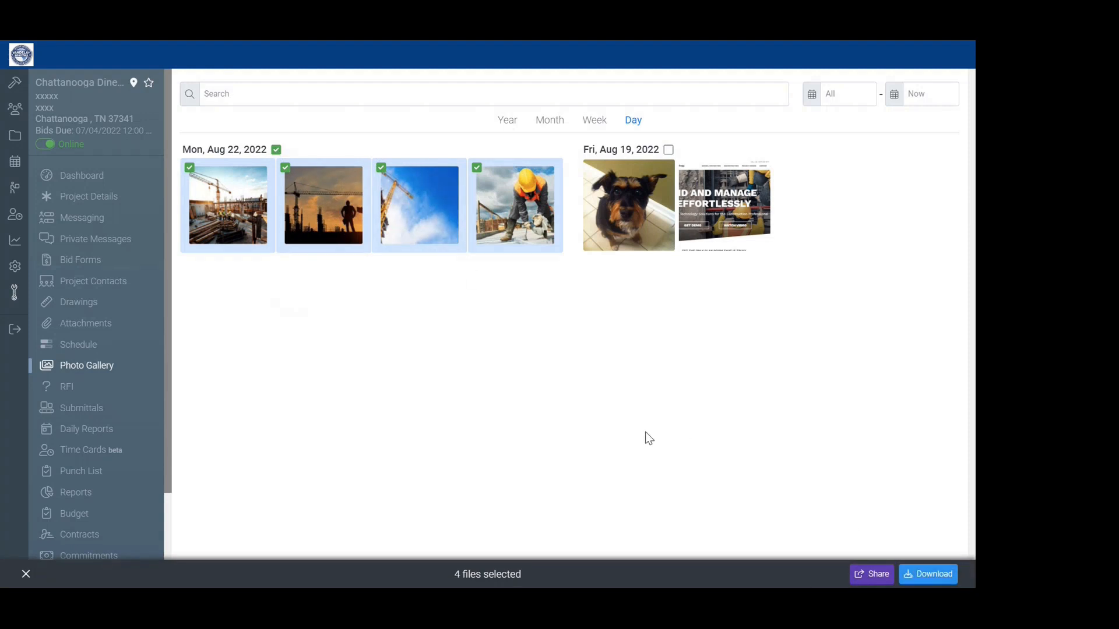
pyautogui.click(276, 149)
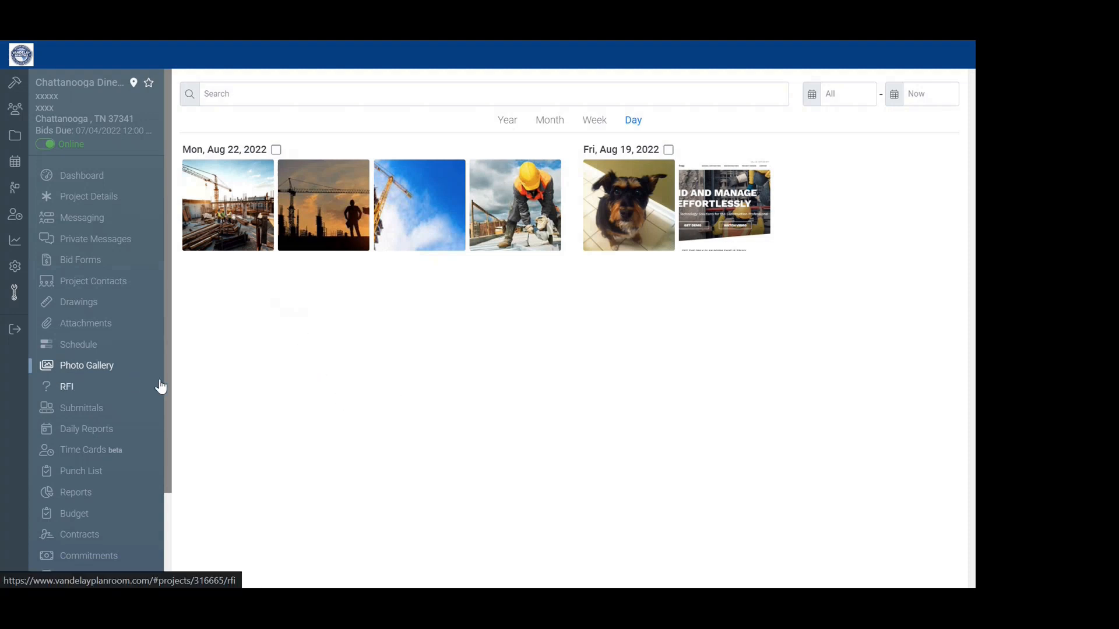
# - Review the new RFI form, including its assignee contact selection, attachments and responses, and discard it without saving
pyautogui.click(80, 388)
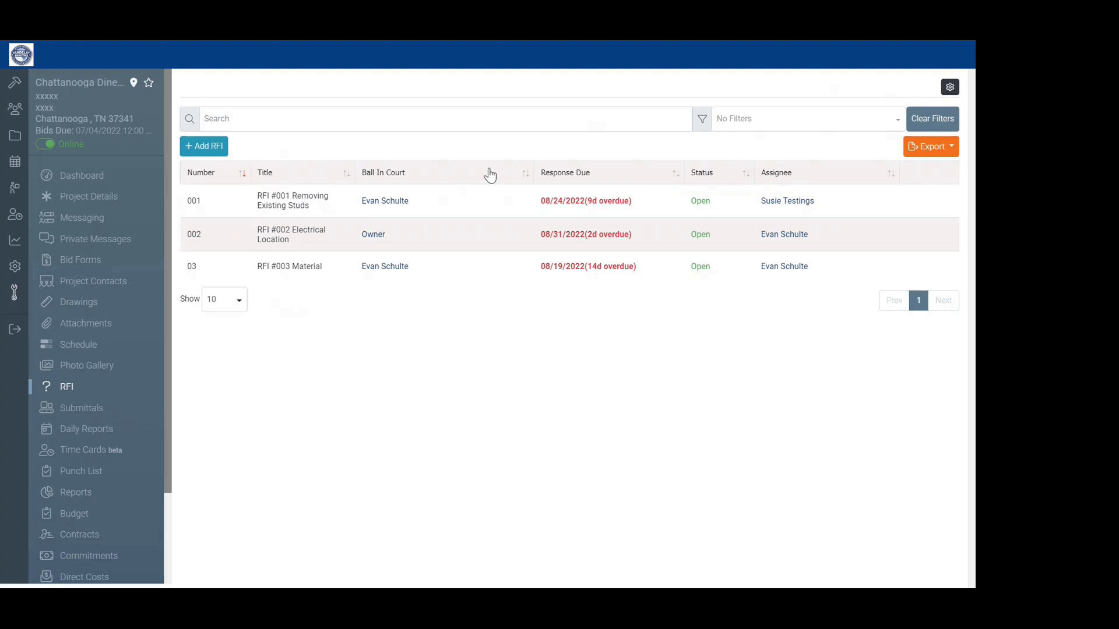
pyautogui.click(222, 155)
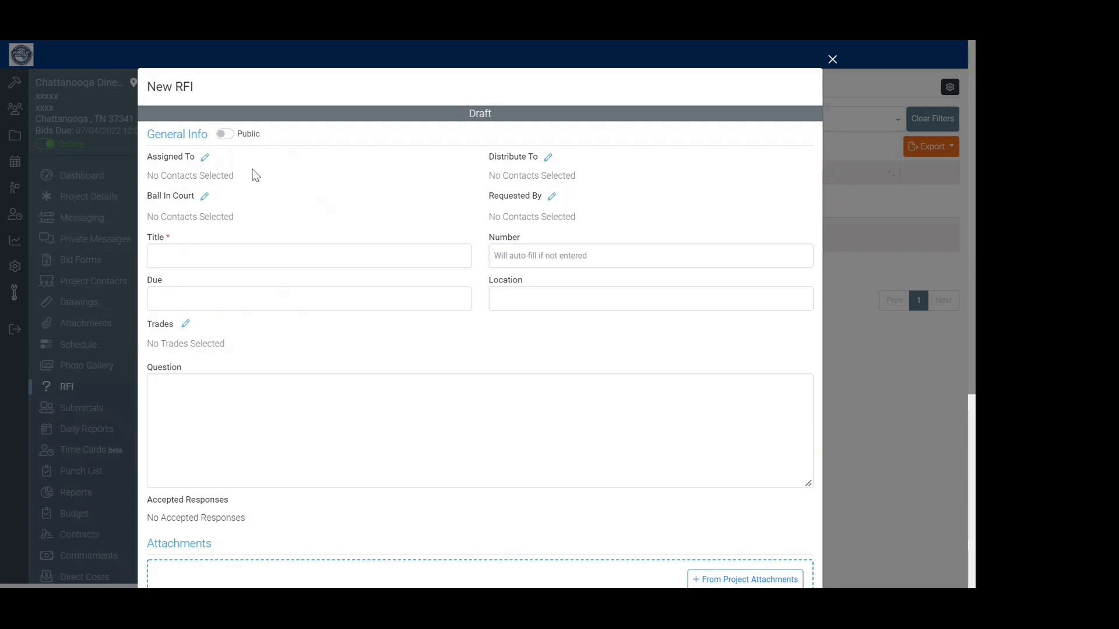
pyautogui.click(205, 157)
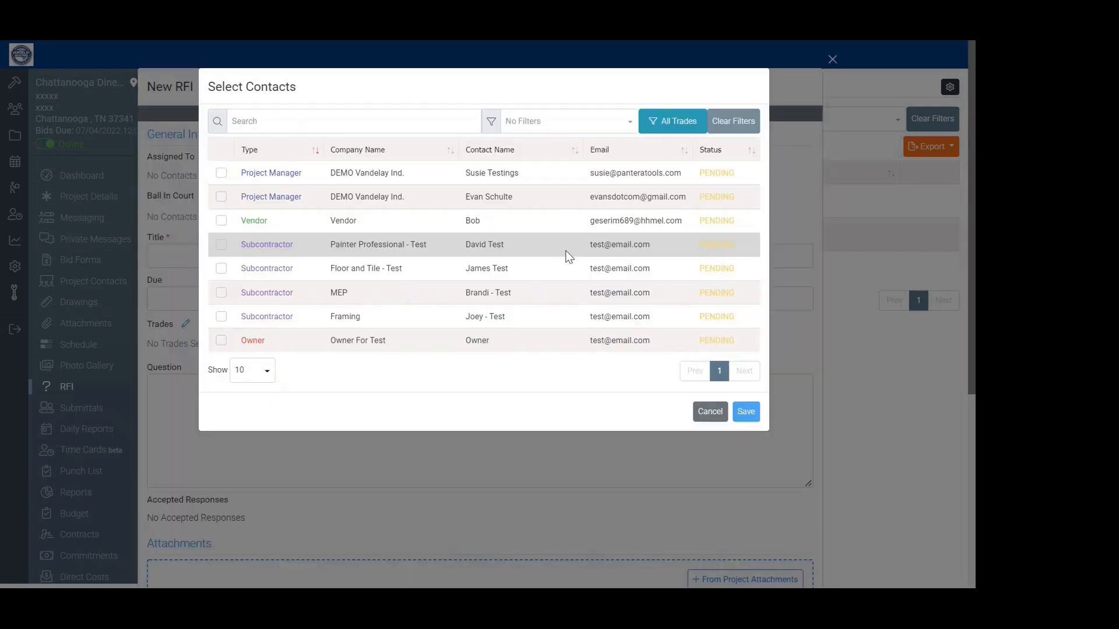
pyautogui.click(698, 415)
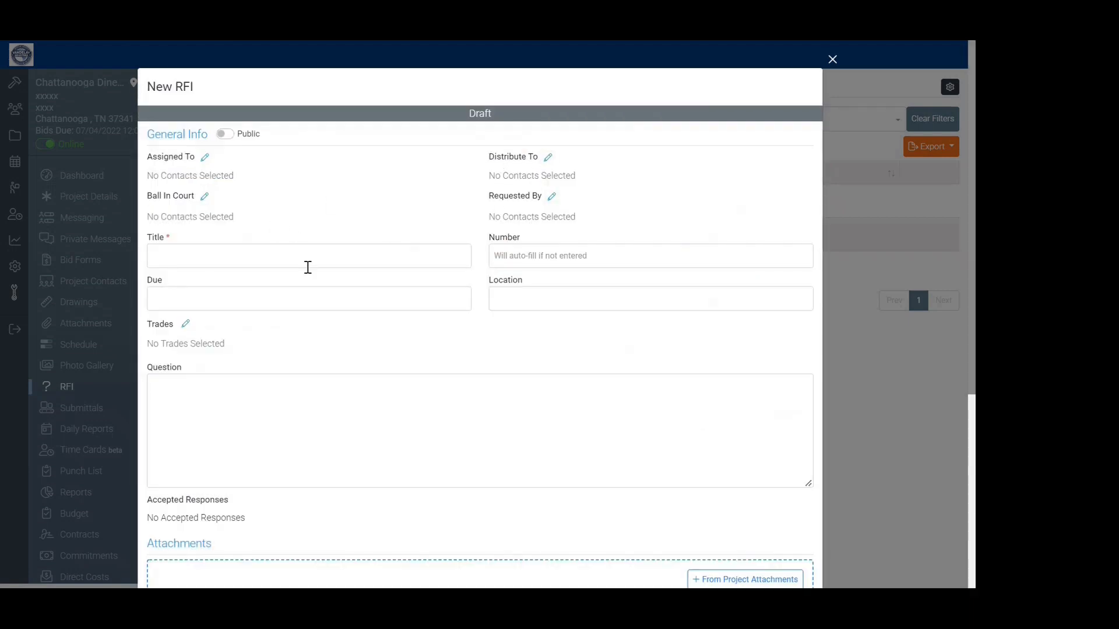
pyautogui.scroll(-3, 258, 322)
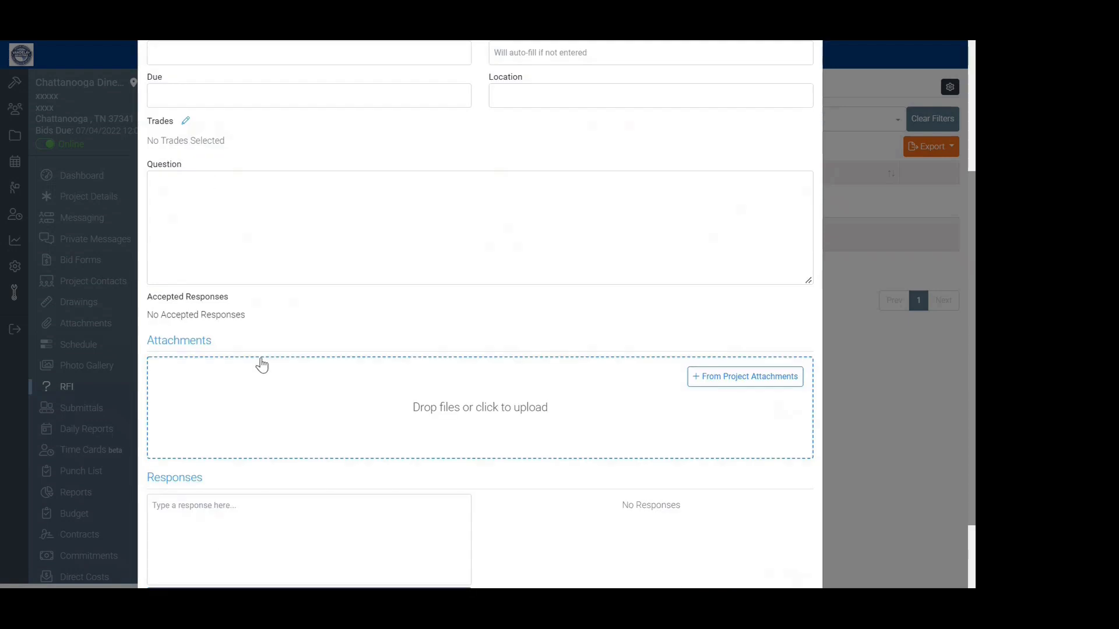
pyautogui.scroll(-2, 252, 384)
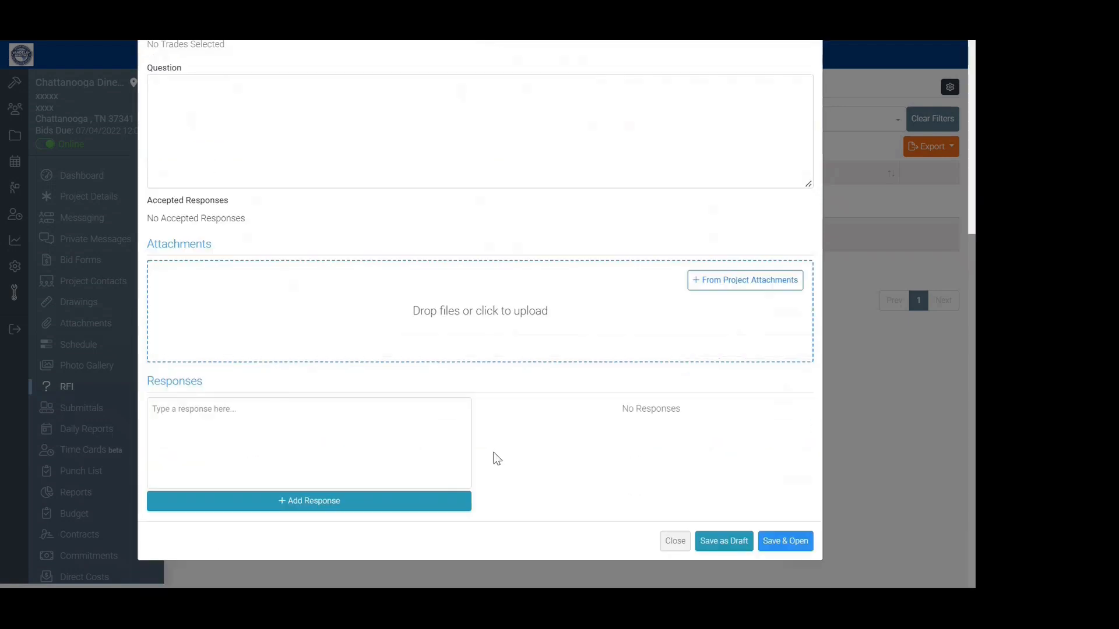
pyautogui.click(683, 542)
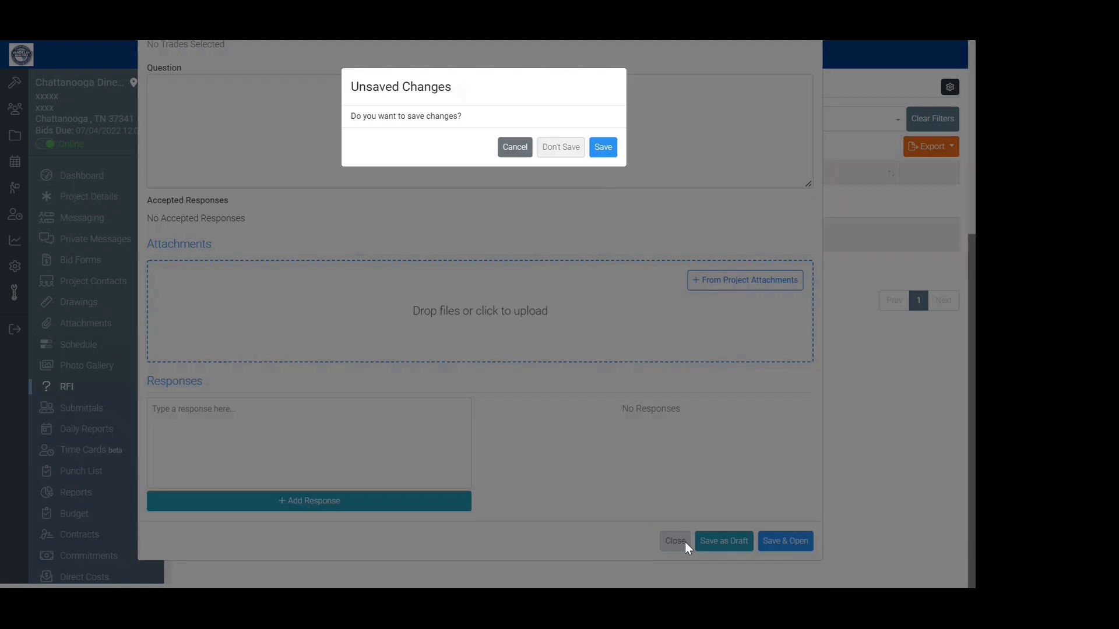
pyautogui.click(561, 148)
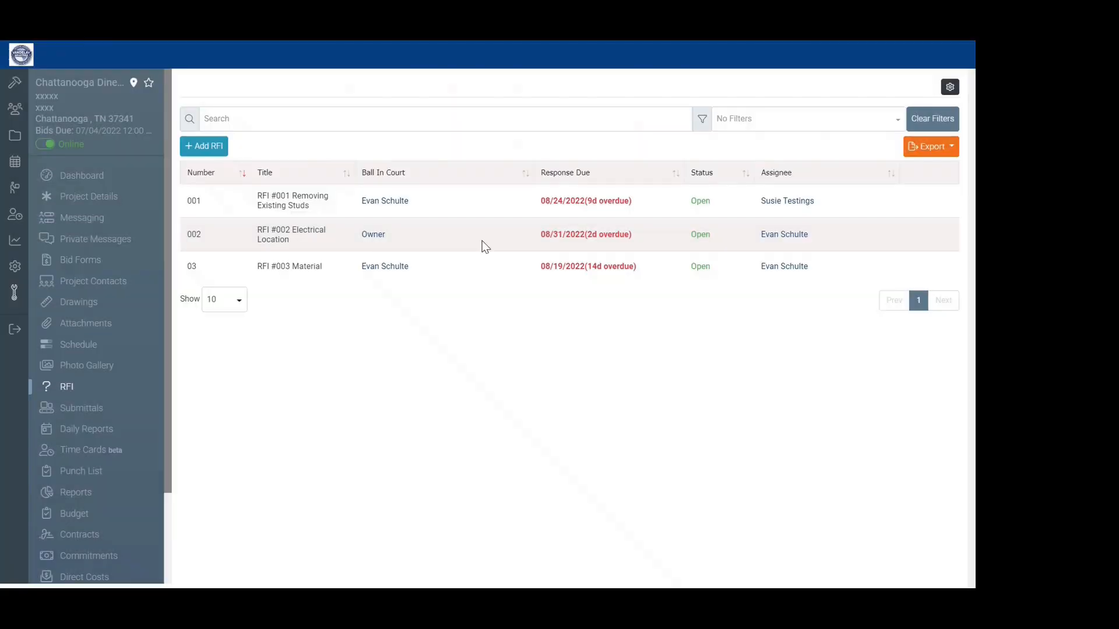
# - Review RFI #001 Removing Existing Studs from its general info to its responses, and close it without changes
pyautogui.click(447, 207)
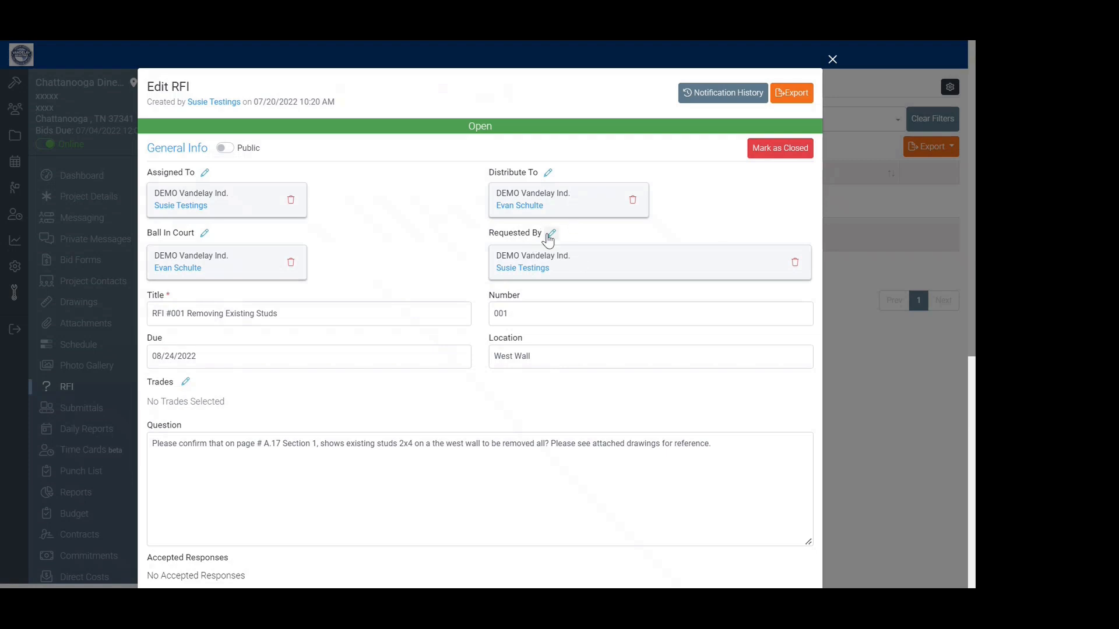
pyautogui.scroll(-3, 537, 243)
pyautogui.scroll(-3, 537, 243)
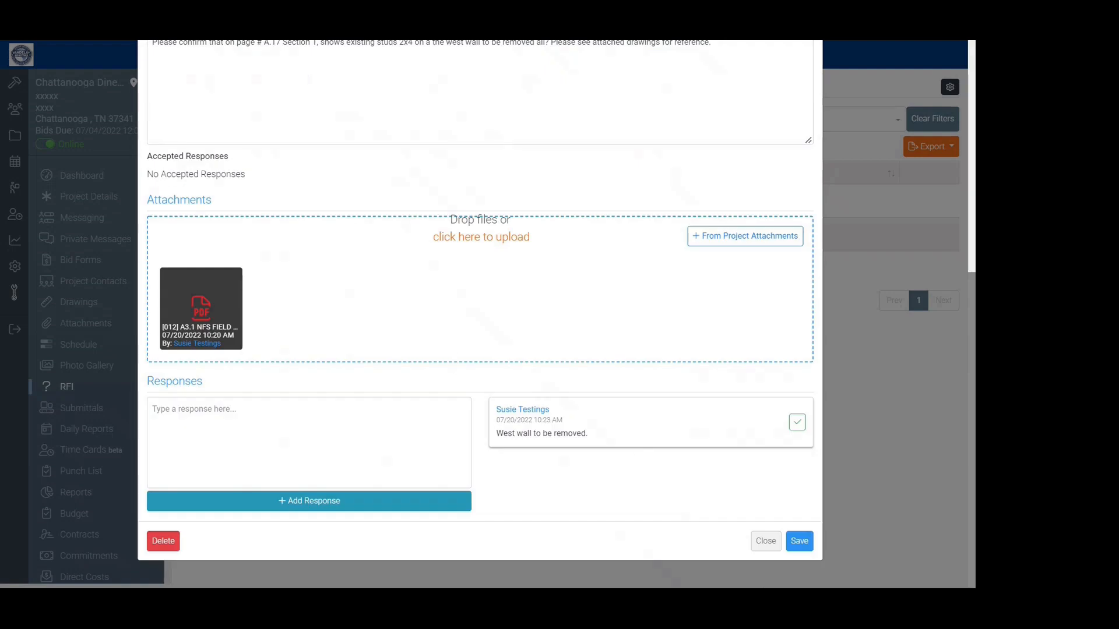
pyautogui.click(765, 541)
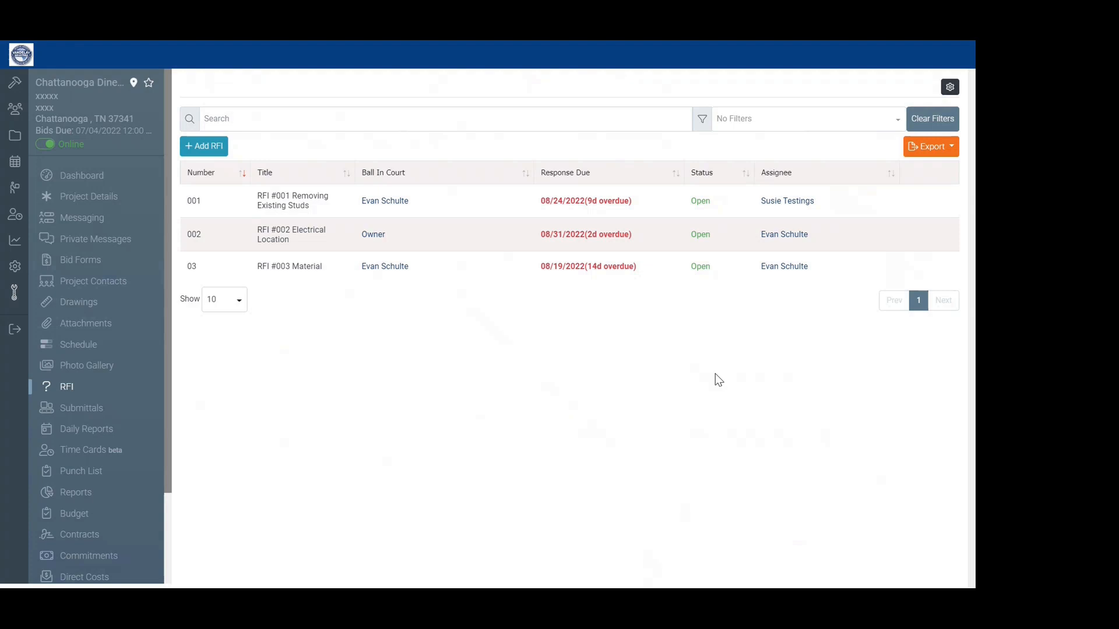
# - In RFI #002 Electrical Location, try the project contact and participant notification options, turn off Public, and discard the changes
pyautogui.moveTo(566, 204)
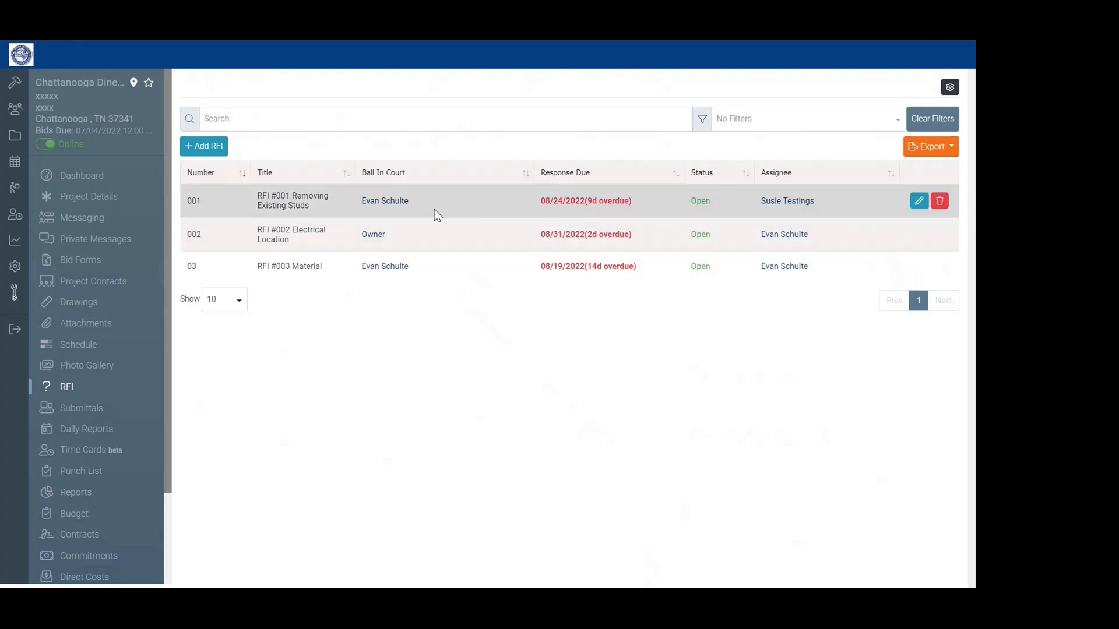
pyautogui.click(481, 236)
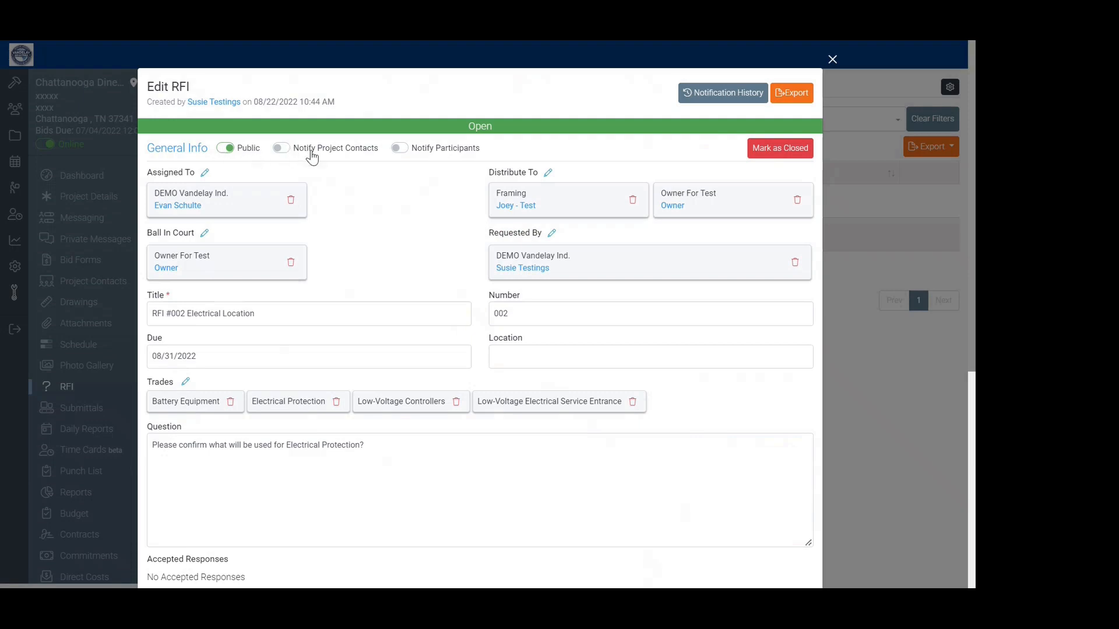
pyautogui.click(307, 152)
pyautogui.click(423, 152)
pyautogui.click(244, 145)
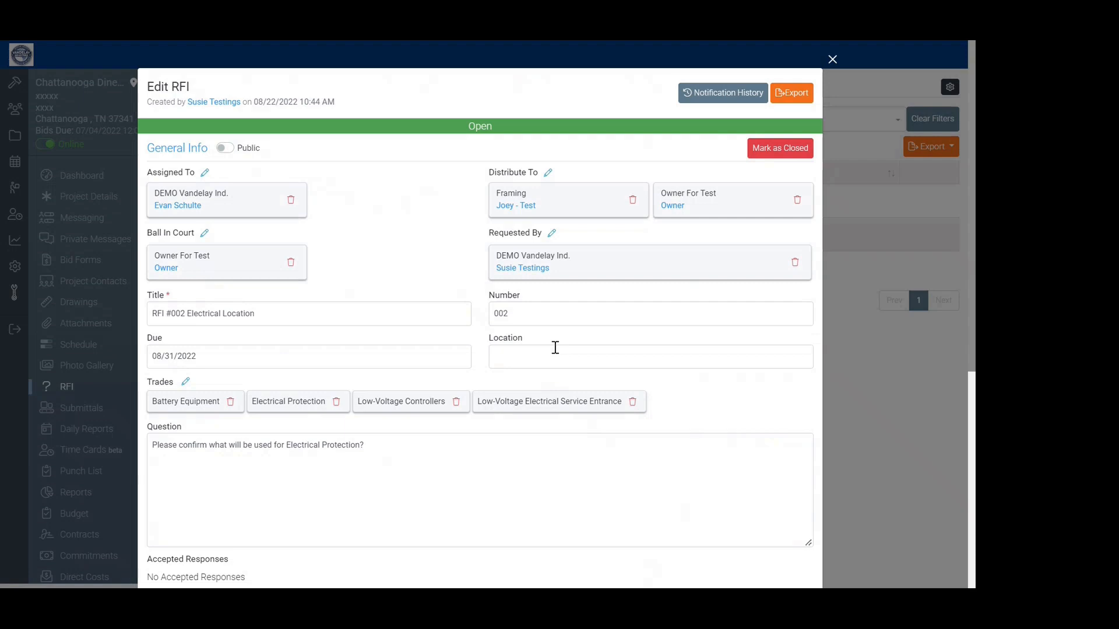
pyautogui.click(832, 59)
pyautogui.click(554, 149)
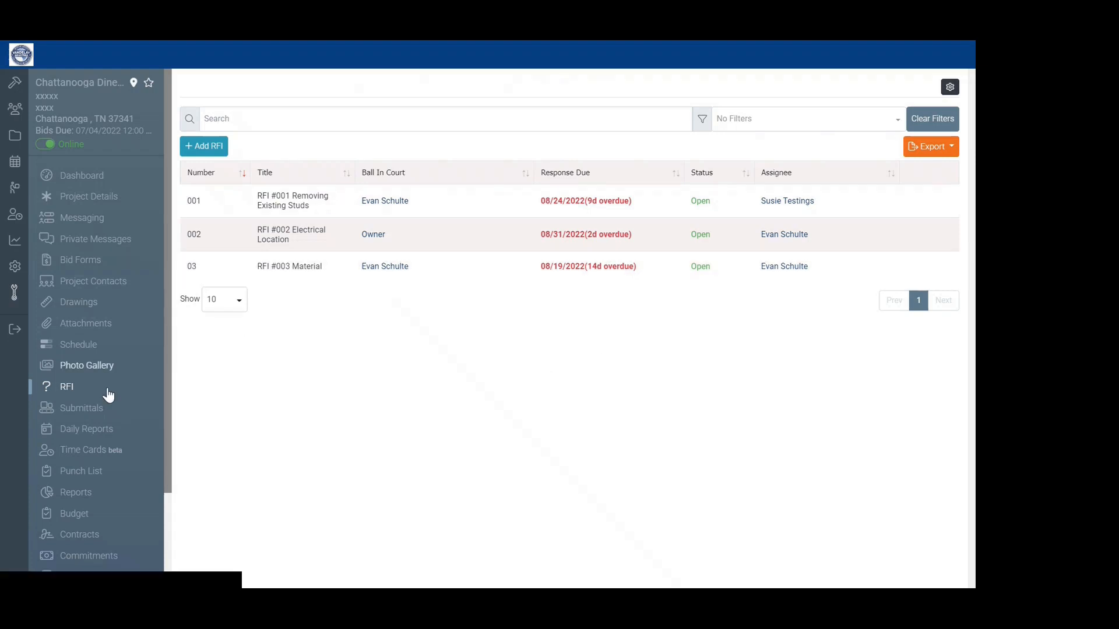
# - In the project's submittals, review the new submittal form and its item type options, and close it without saving
pyautogui.click(89, 409)
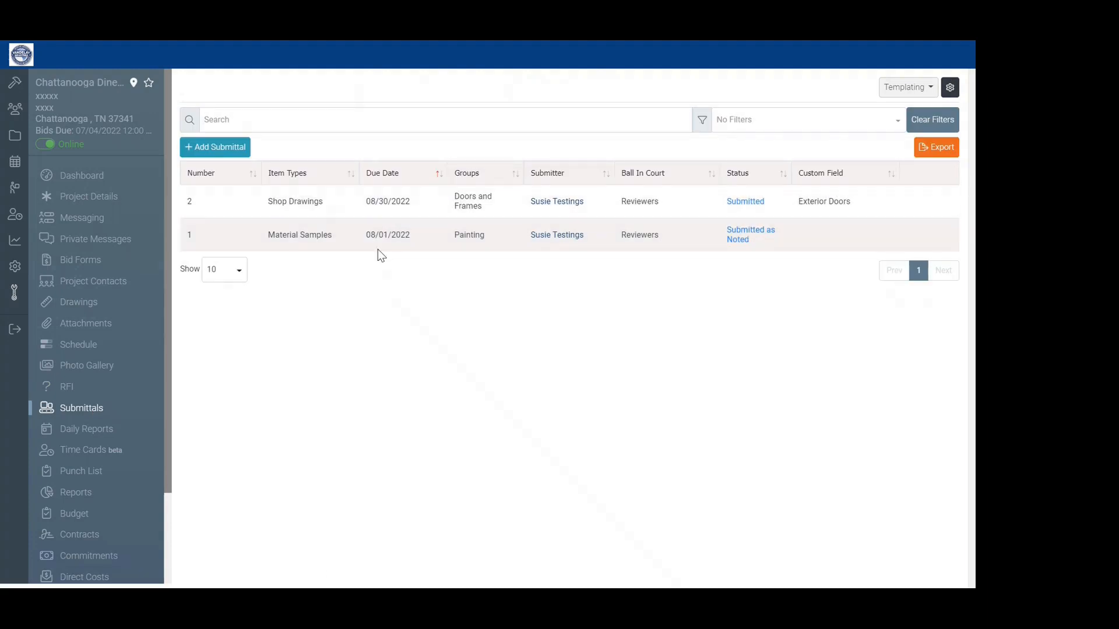
pyautogui.click(228, 148)
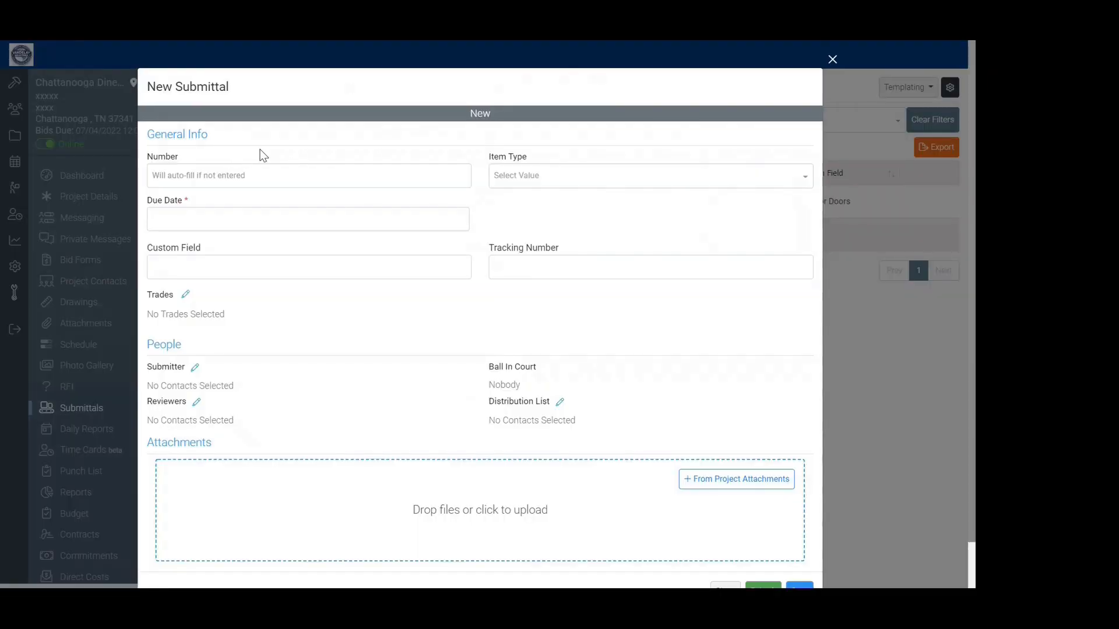
pyautogui.click(517, 181)
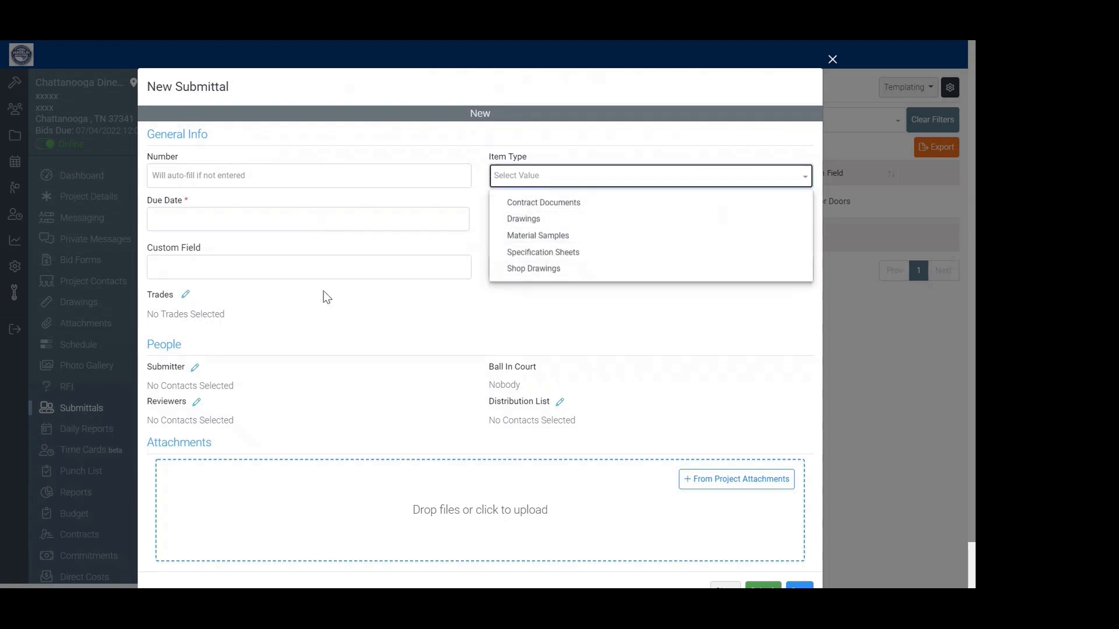
pyautogui.click(275, 290)
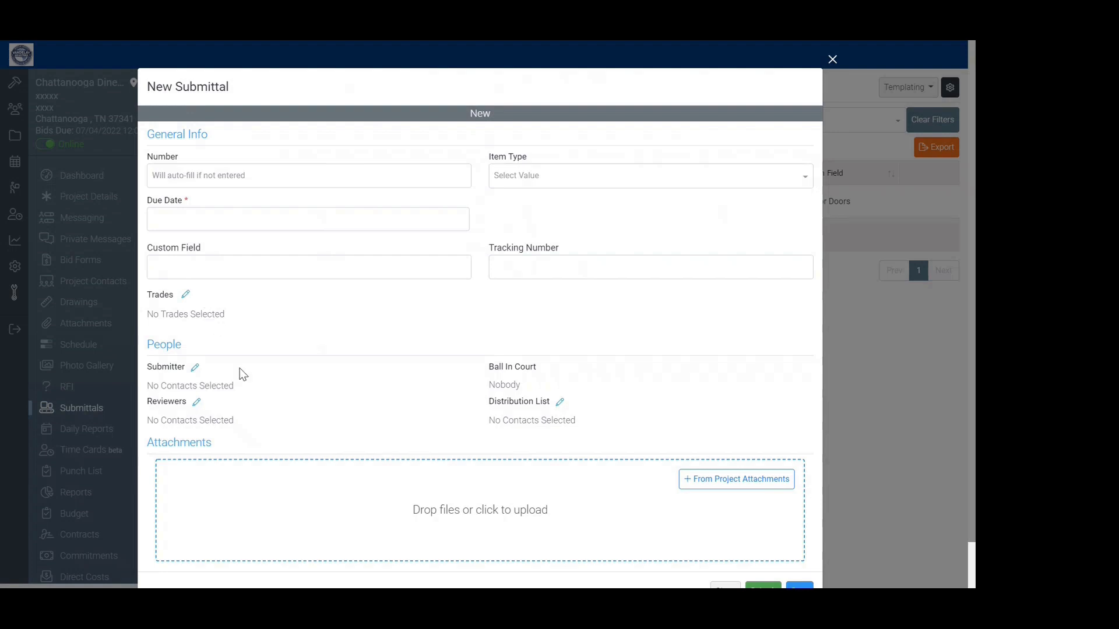
pyautogui.scroll(-1, 443, 373)
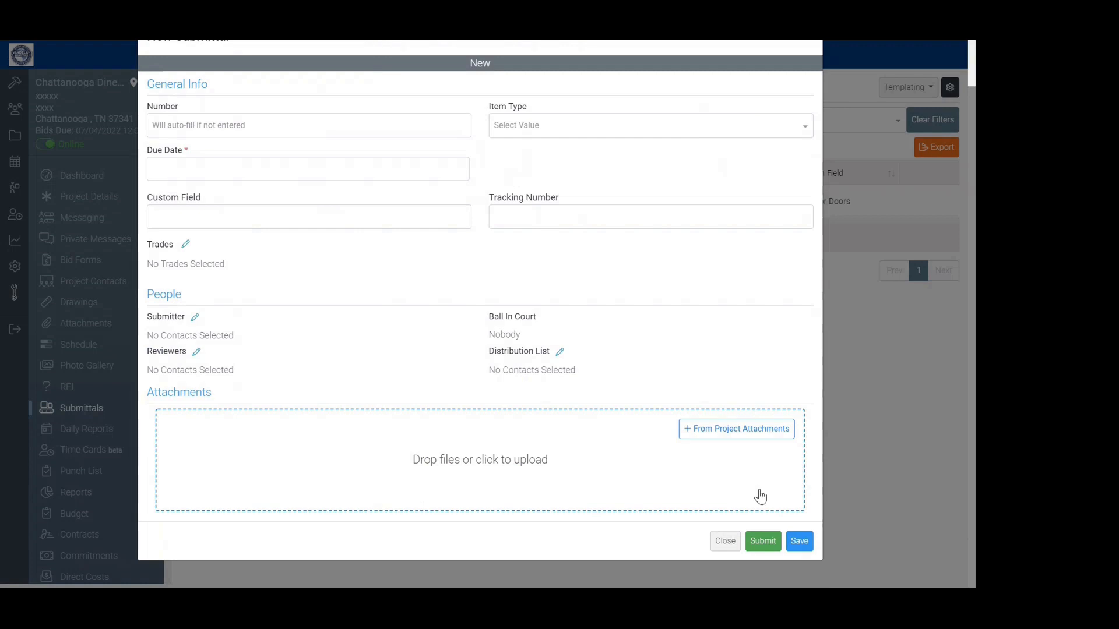
pyautogui.click(725, 541)
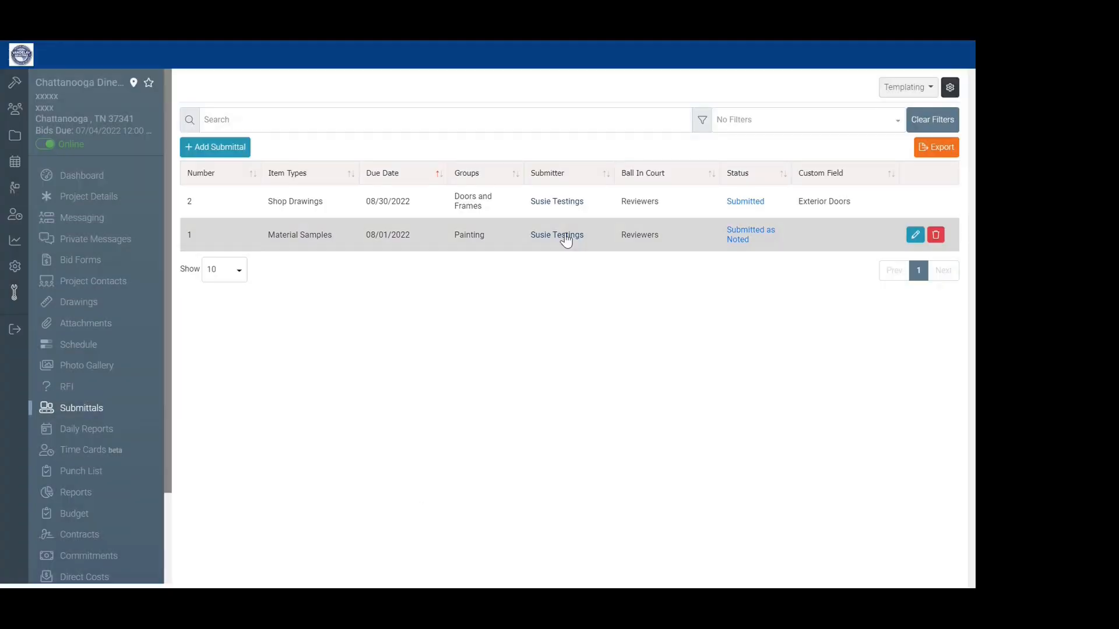
# - Review the Shop Drawings submittal for Doors and Frames from its general info to its attachments, and close it
pyautogui.click(409, 208)
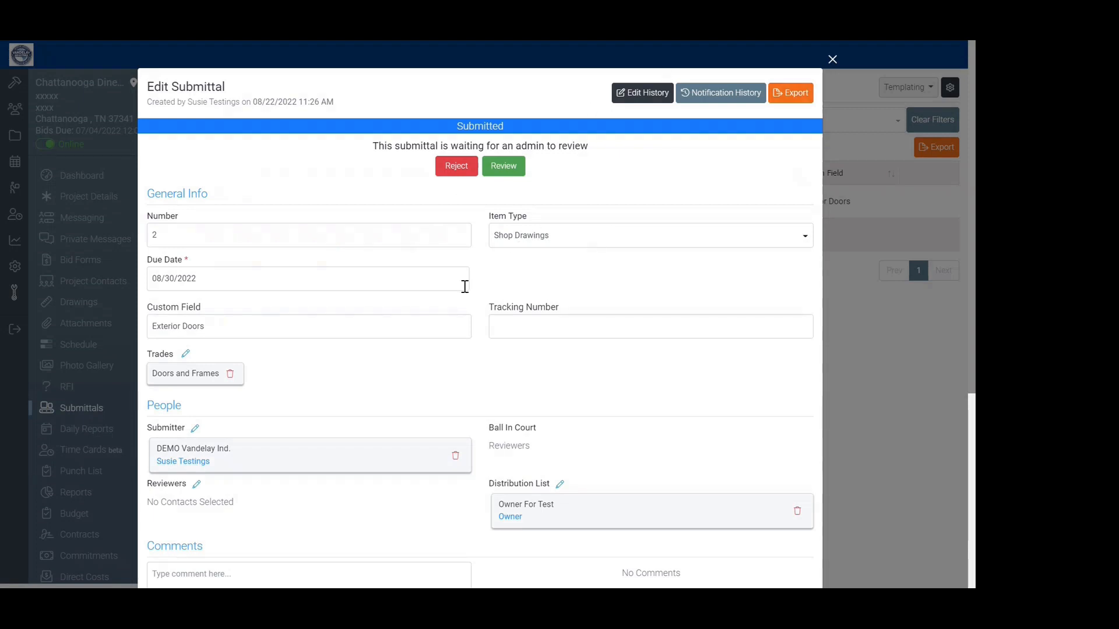
pyautogui.scroll(-5, 518, 322)
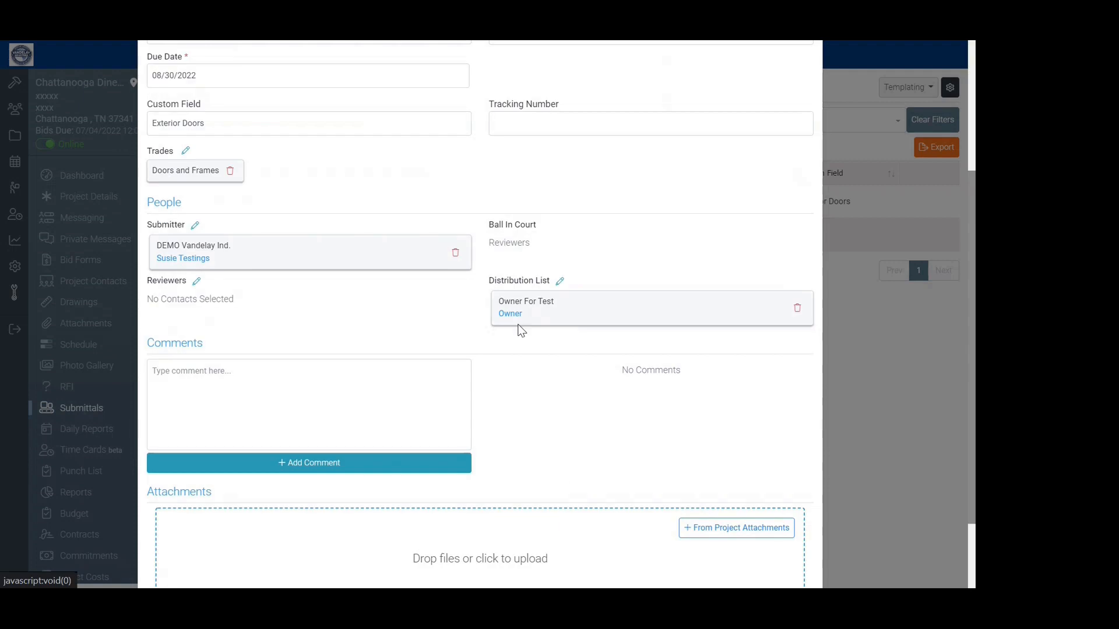
pyautogui.click(760, 541)
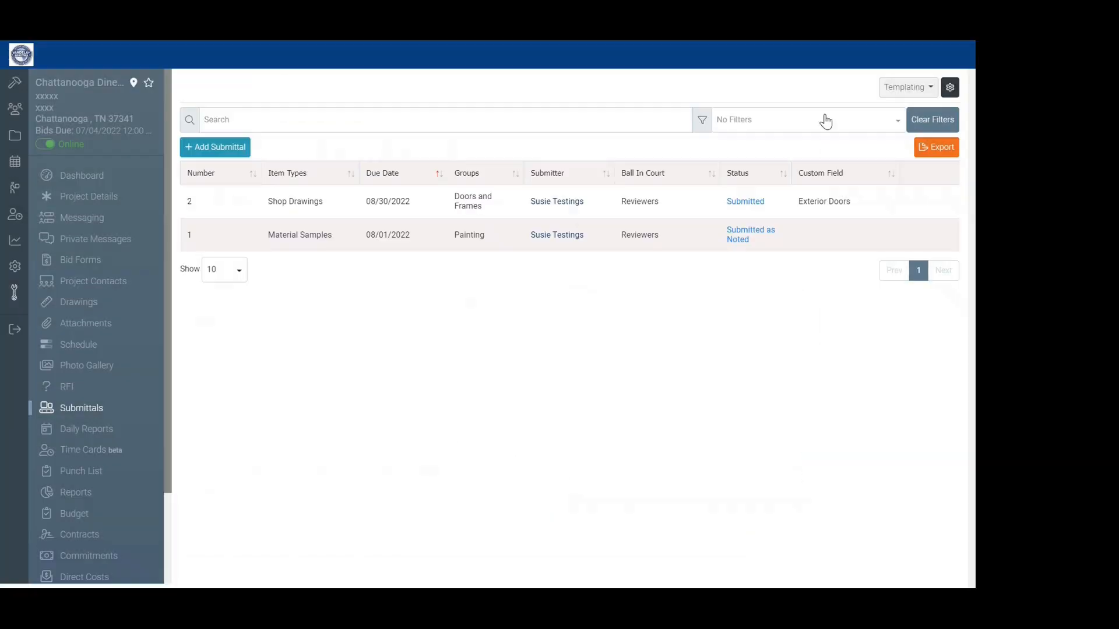
# - Review the submittal template import options and the available templates, and close the import without applying anything
pyautogui.click(888, 91)
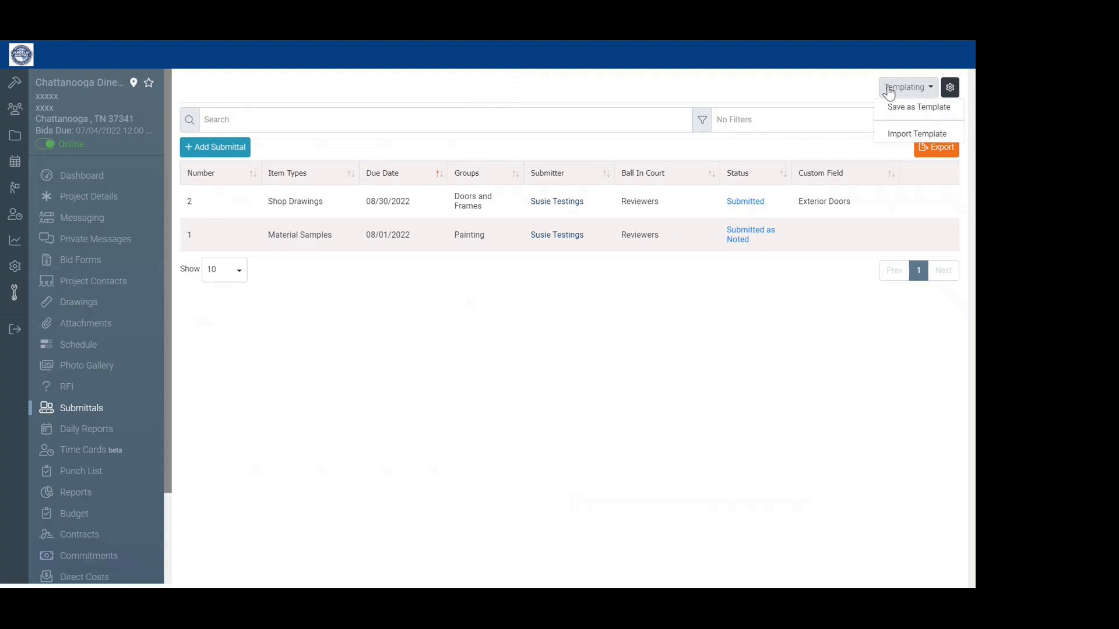
pyautogui.click(887, 132)
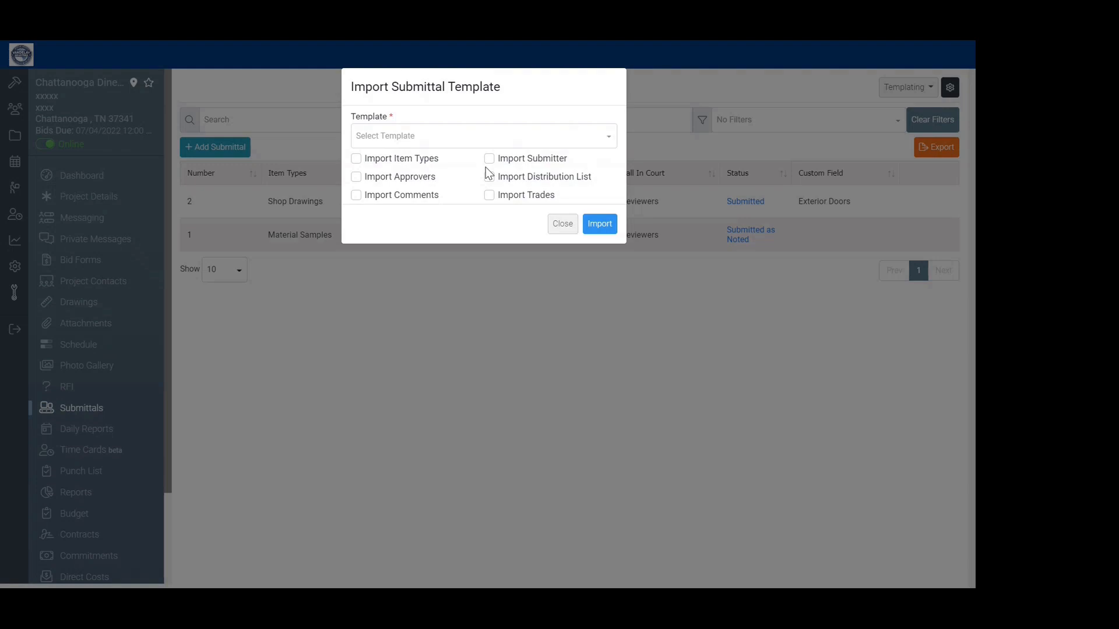
pyautogui.click(493, 142)
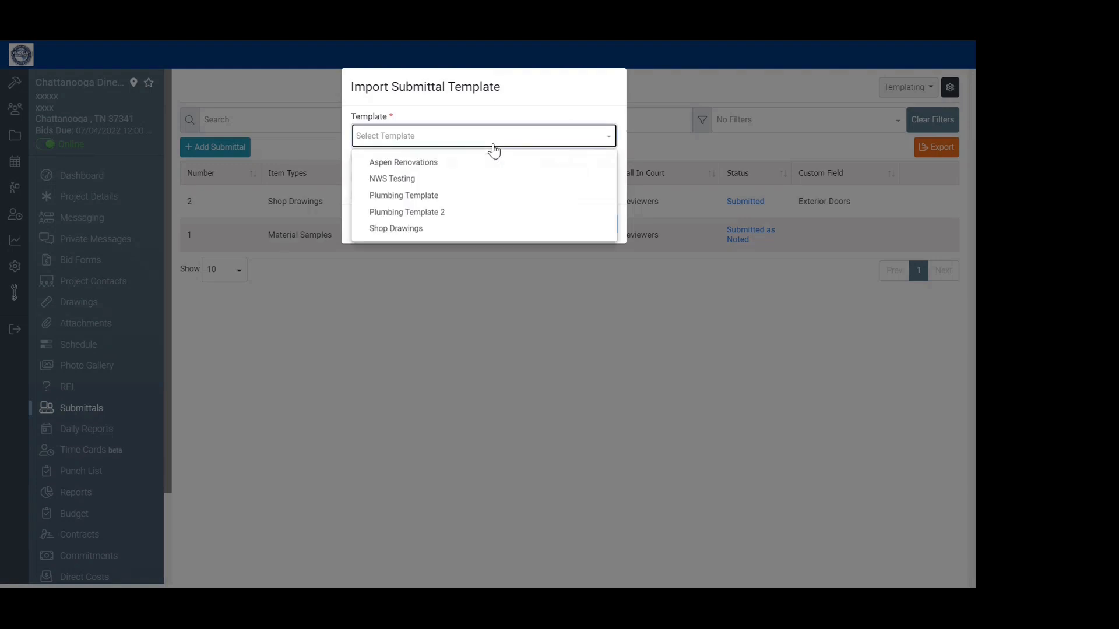
pyautogui.click(502, 107)
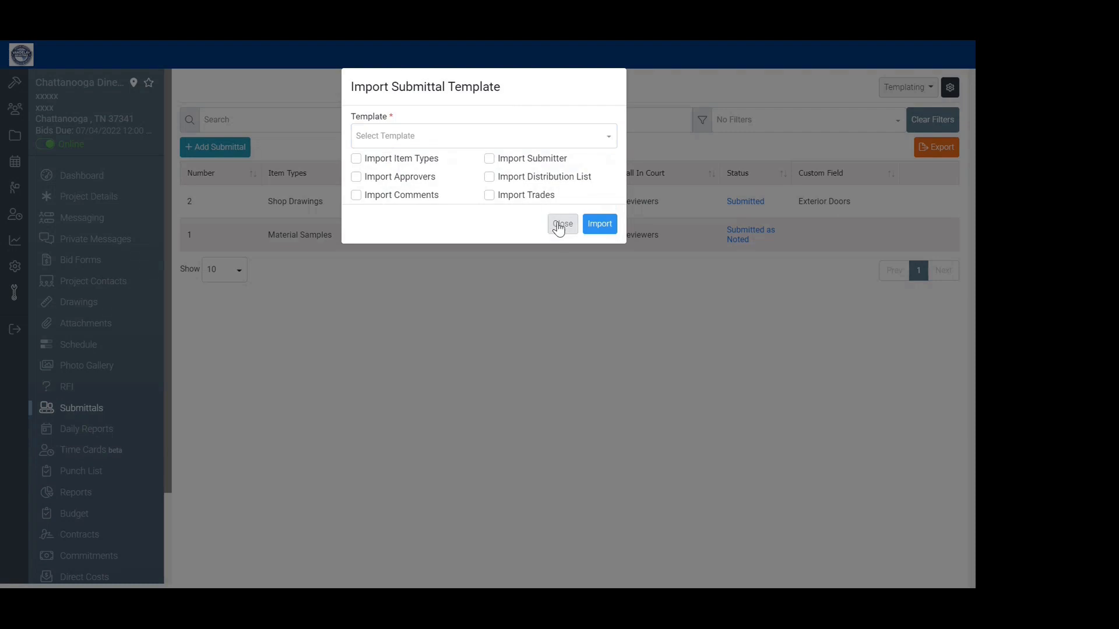
pyautogui.click(561, 224)
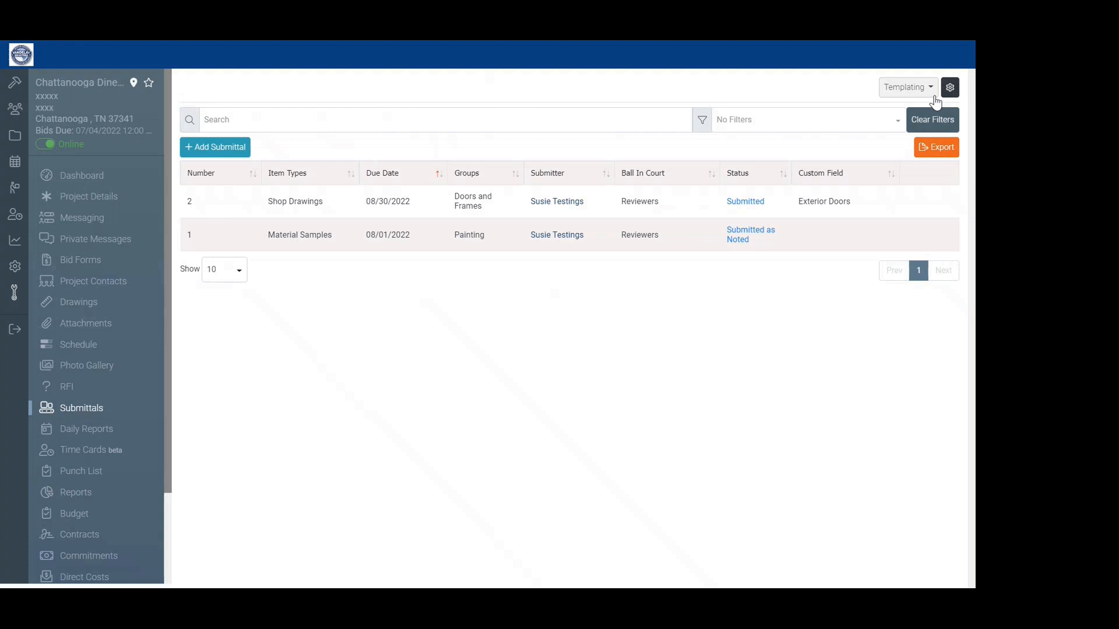
# - In the project's daily reports, go back to August 2022 and check the status of the reports for August 8, 9 and 10
pyautogui.click(98, 433)
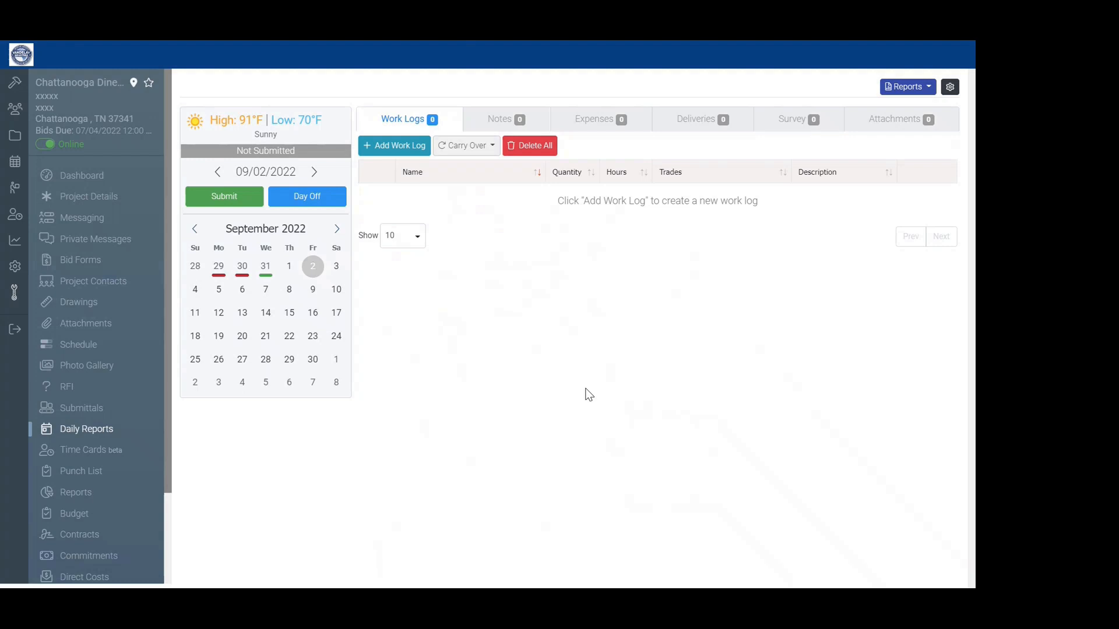
pyautogui.click(195, 228)
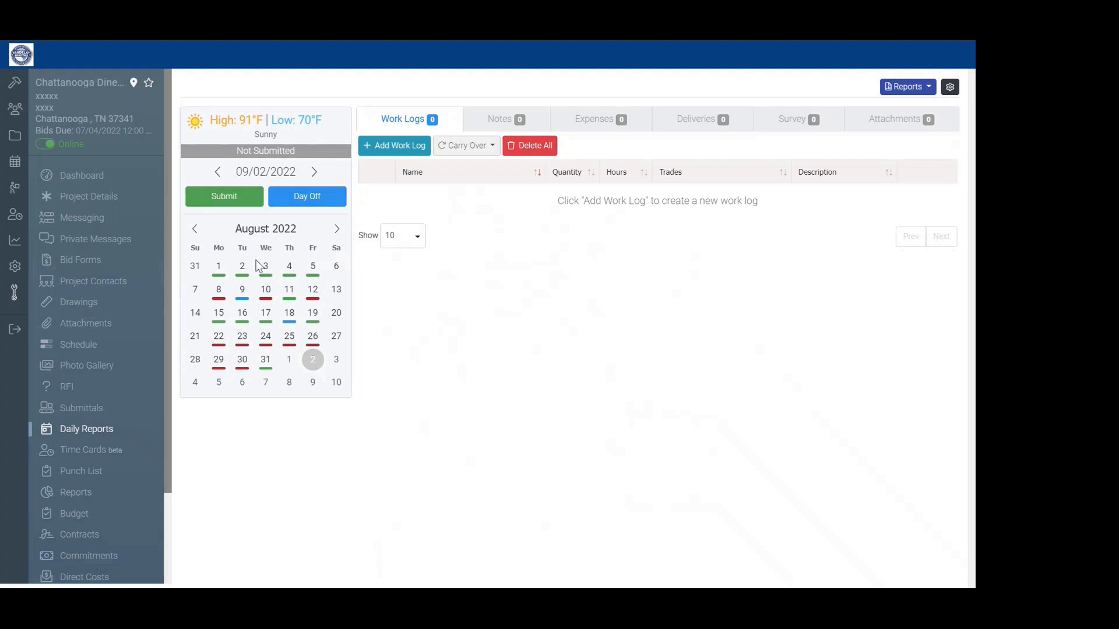
pyautogui.click(266, 292)
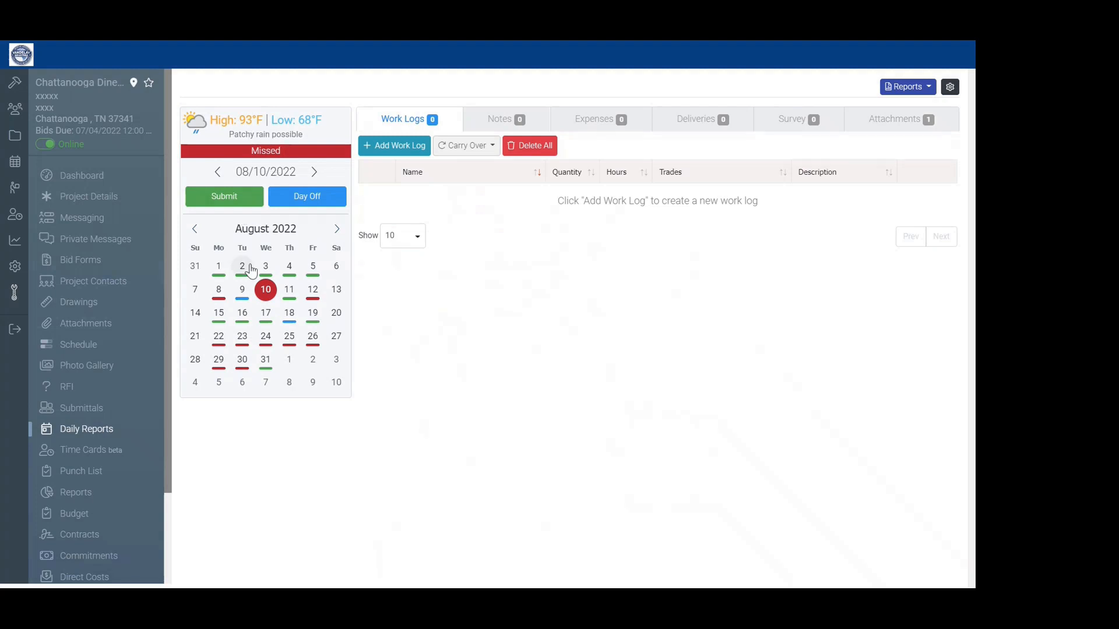
pyautogui.click(243, 296)
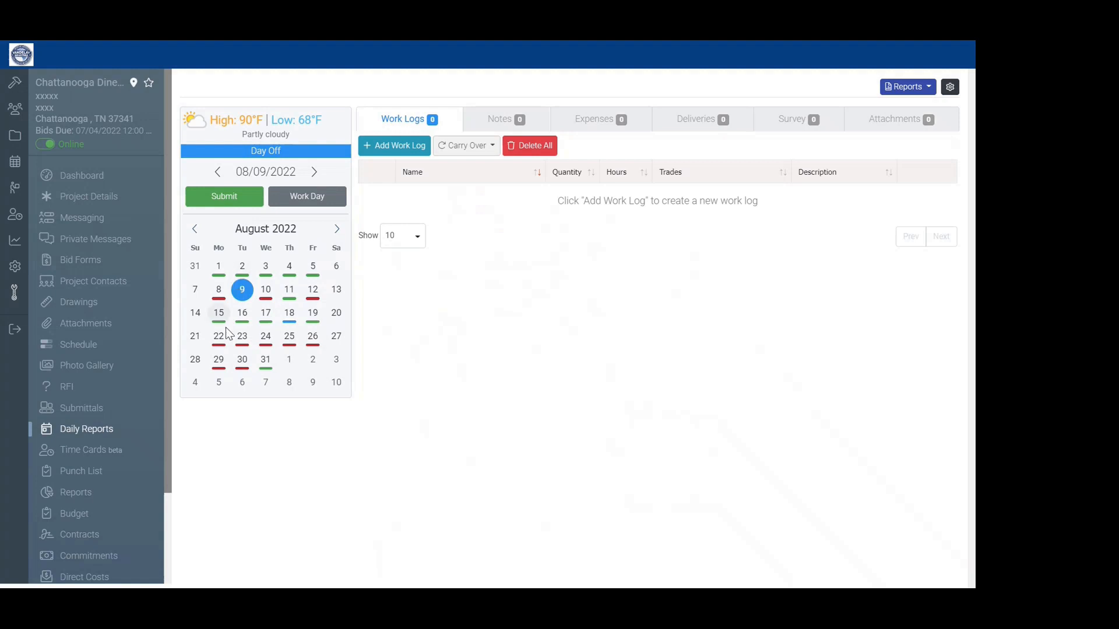
pyautogui.click(219, 266)
pyautogui.click(224, 299)
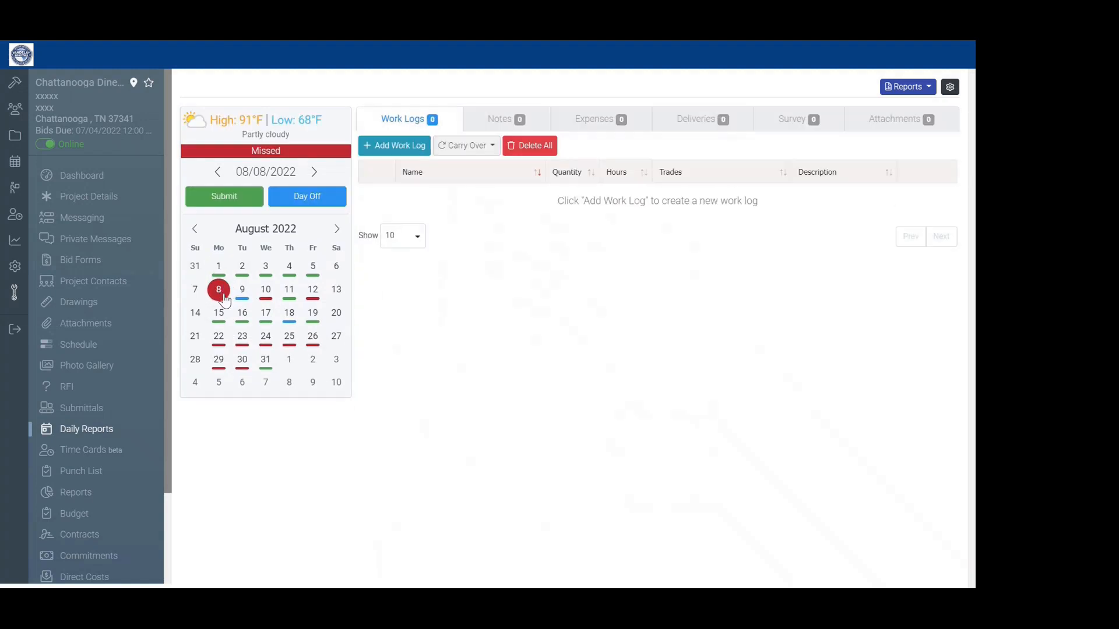
pyautogui.click(249, 296)
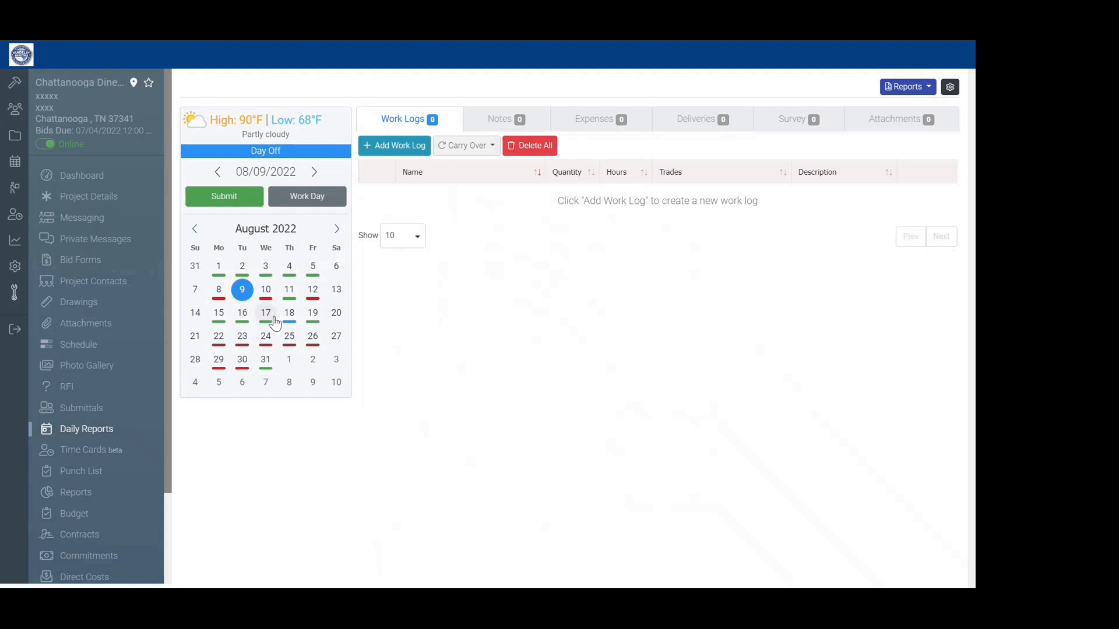
# - Review the 08/19/2022 daily report from its work log details through notes, expenses and deliveries to the survey
pyautogui.click(313, 318)
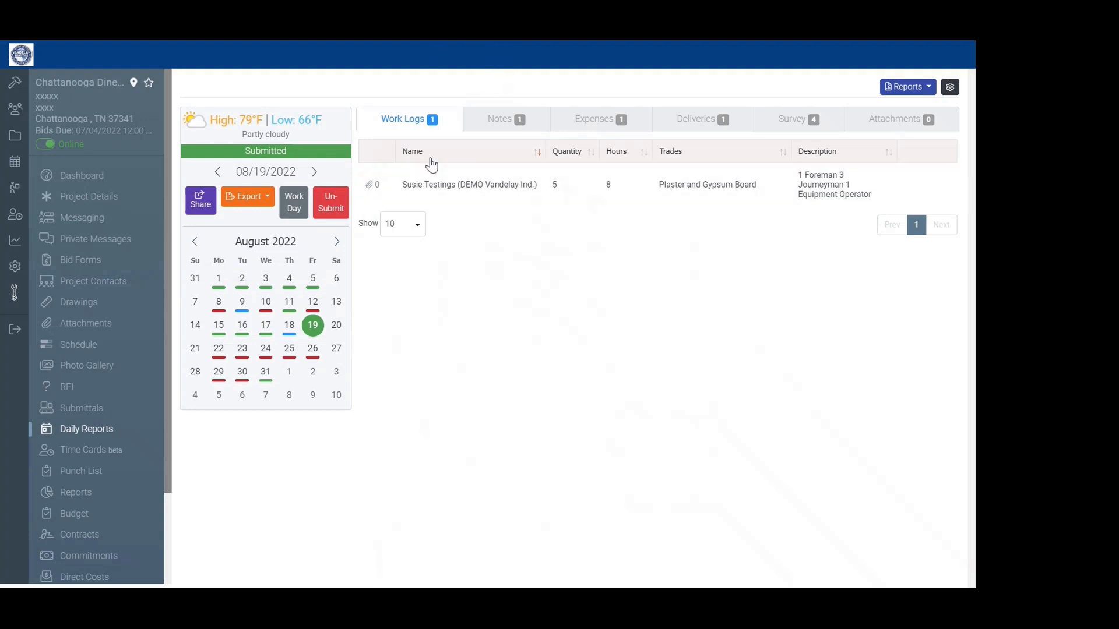
pyautogui.click(479, 193)
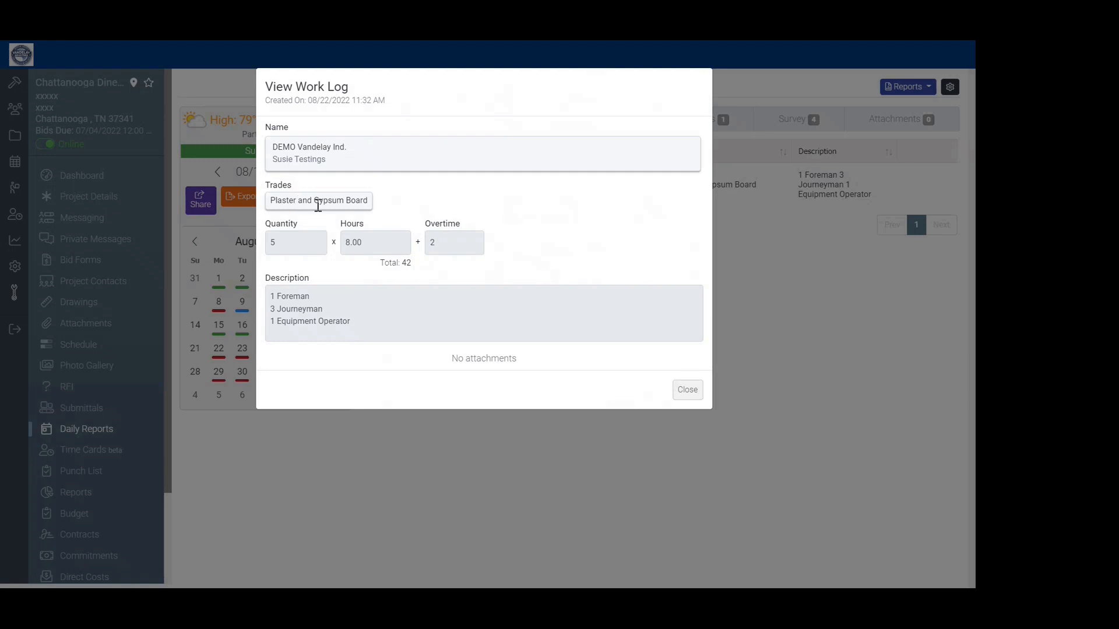
pyautogui.click(684, 393)
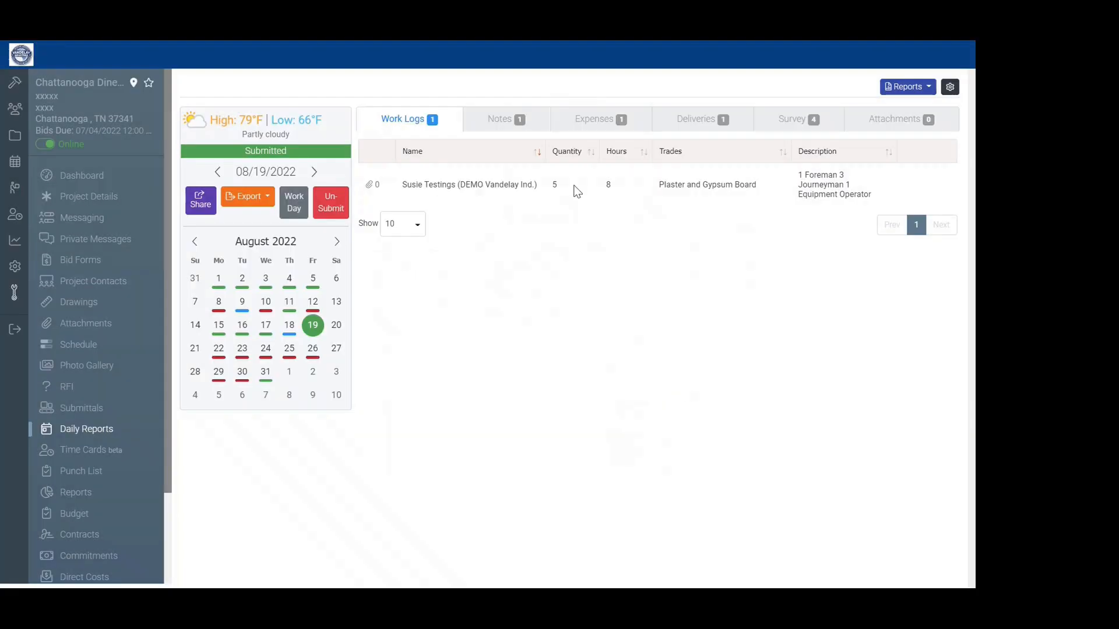
pyautogui.click(516, 119)
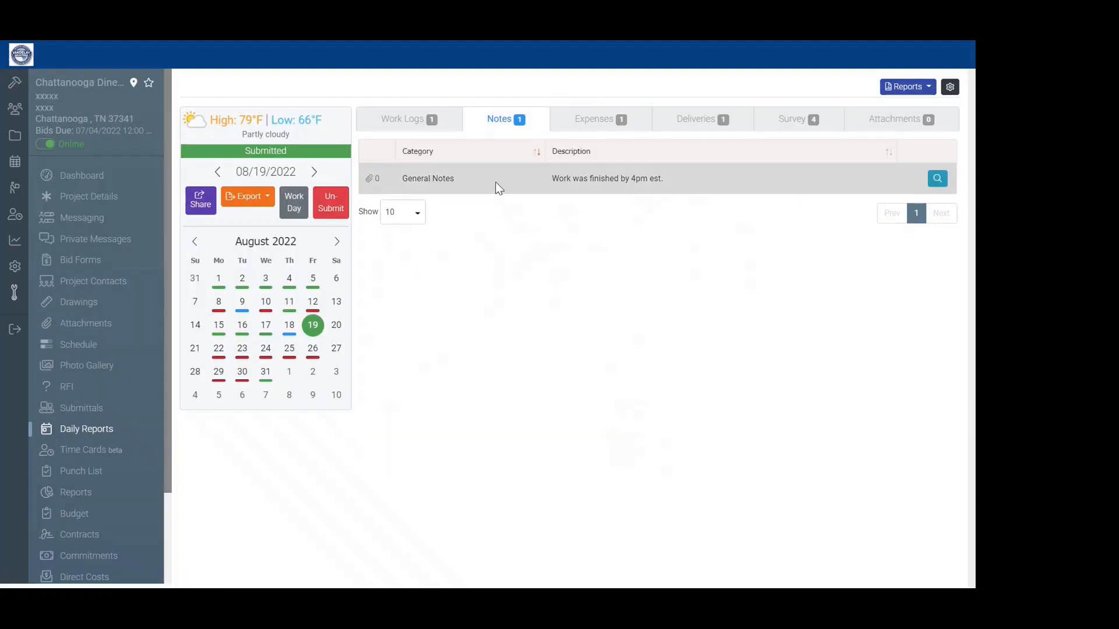
pyautogui.click(584, 127)
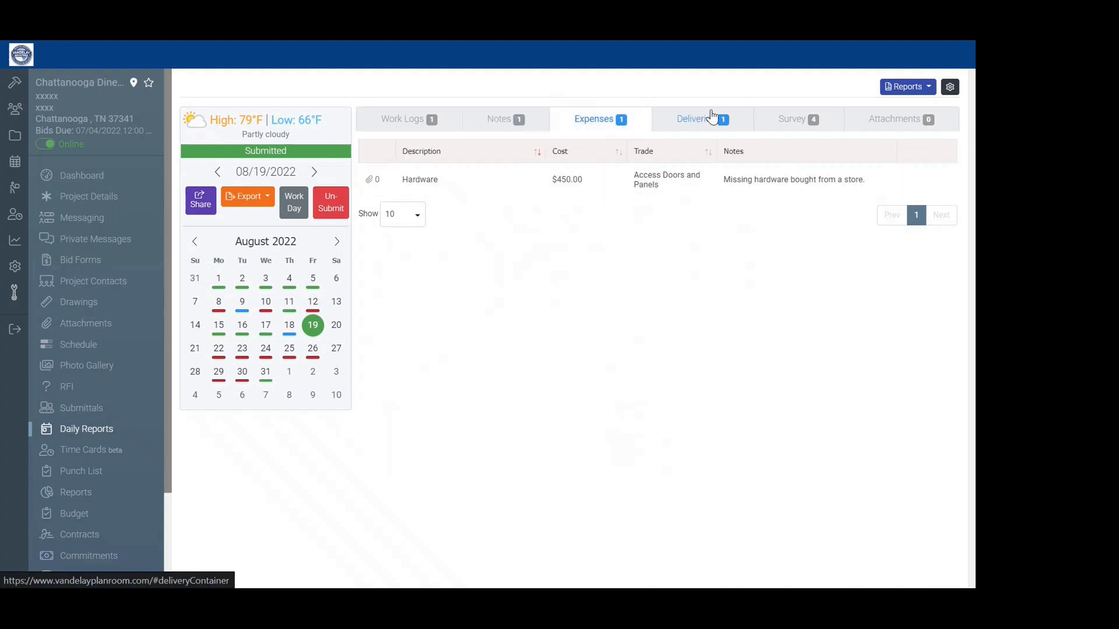
pyautogui.click(713, 116)
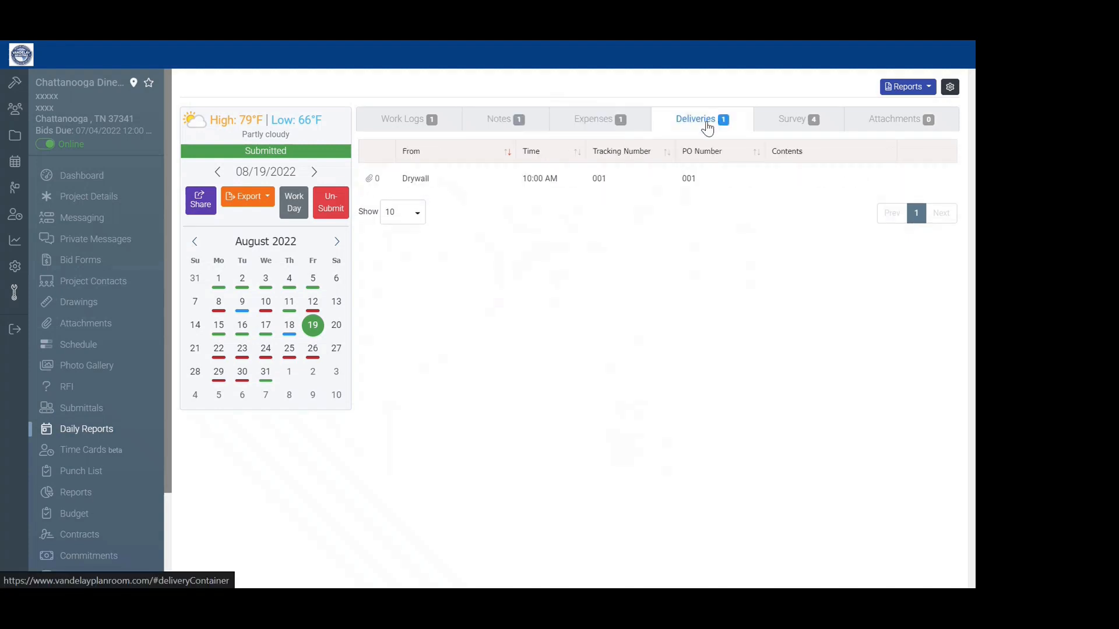
pyautogui.click(773, 129)
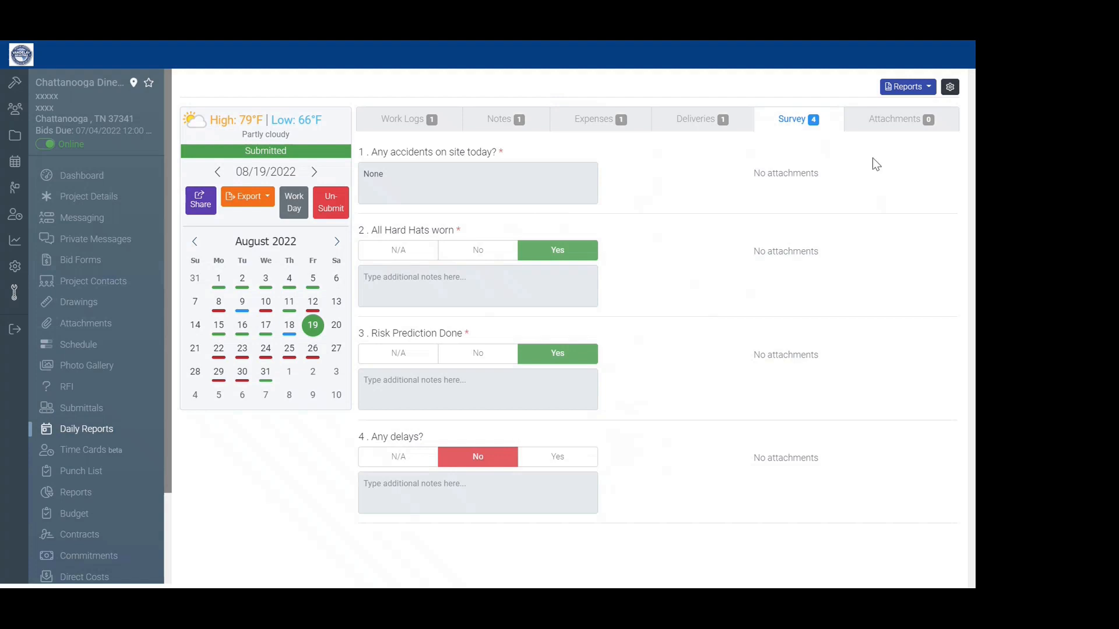
# - In the daily report settings, review the Safety Questions survey template and close it without changes
pyautogui.click(950, 86)
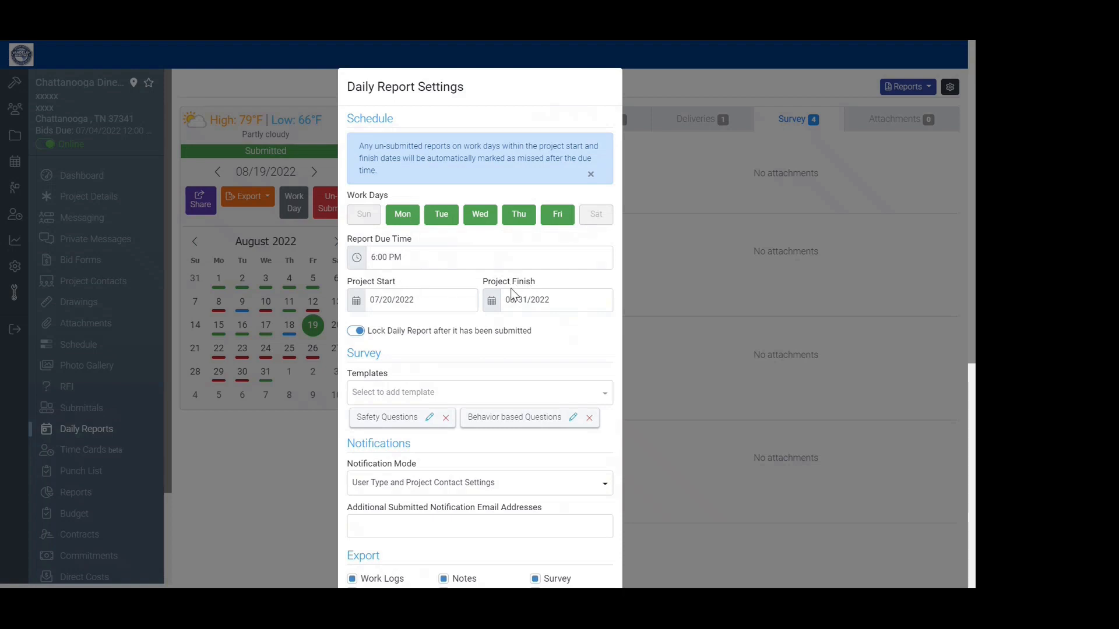
pyautogui.scroll(-4, 502, 295)
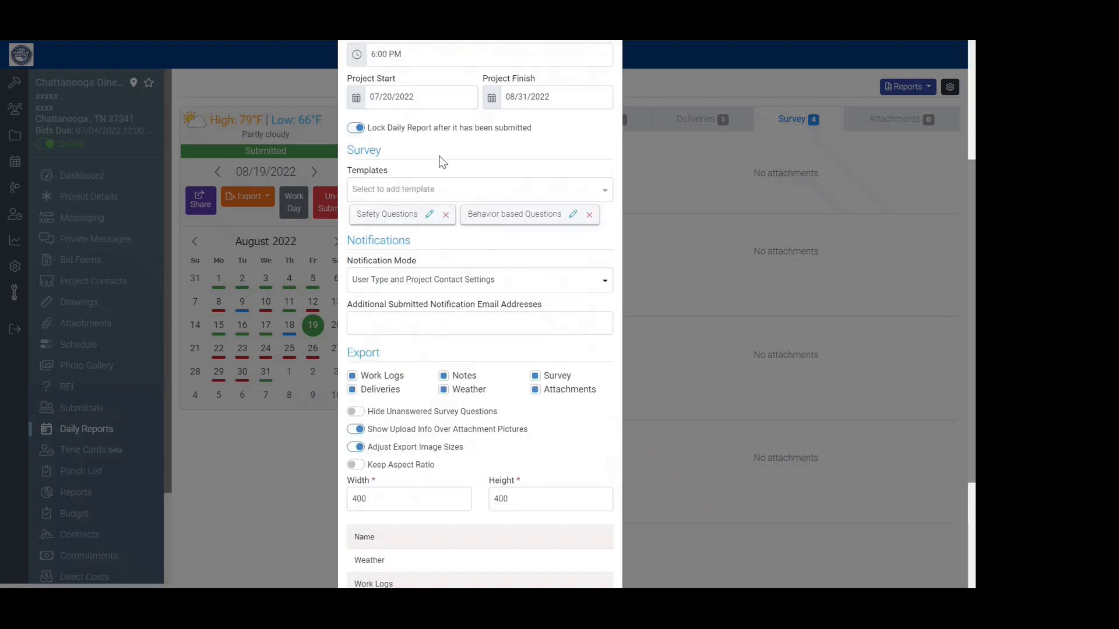
pyautogui.click(429, 216)
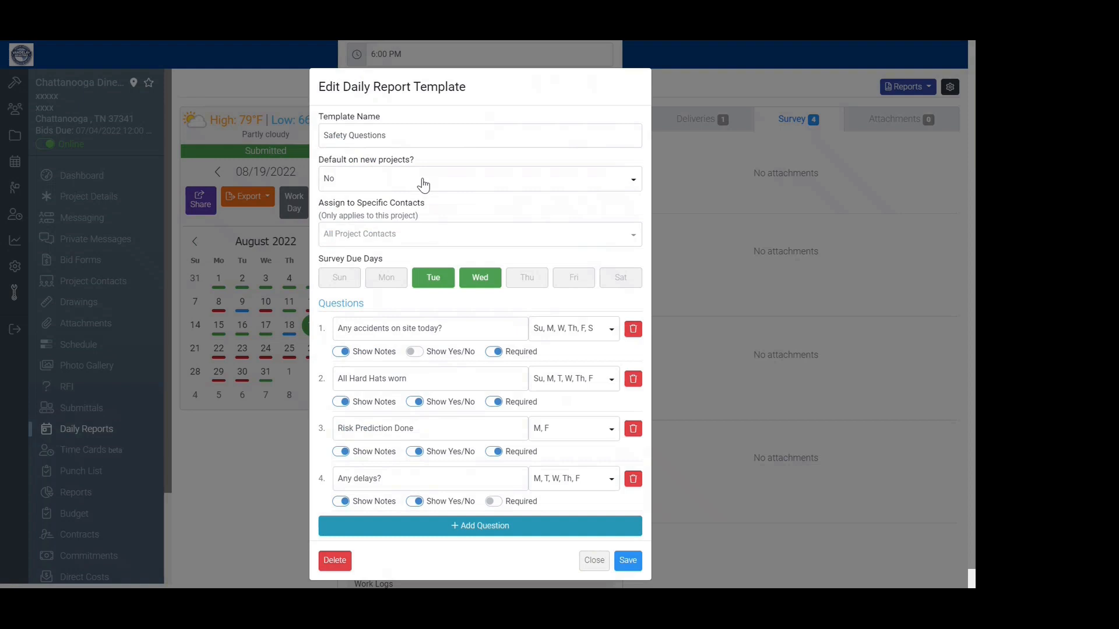
pyautogui.scroll(-1, 434, 236)
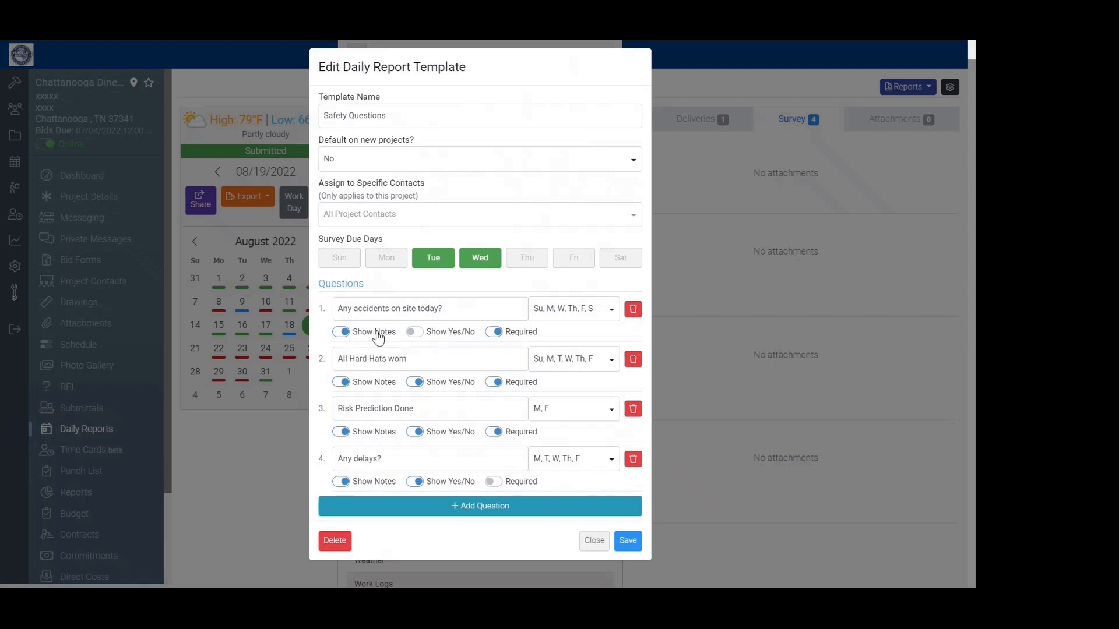
pyautogui.click(591, 542)
# - Review the daily report schedule, notification and export settings, and close them without saving
pyautogui.scroll(-3, 392, 222)
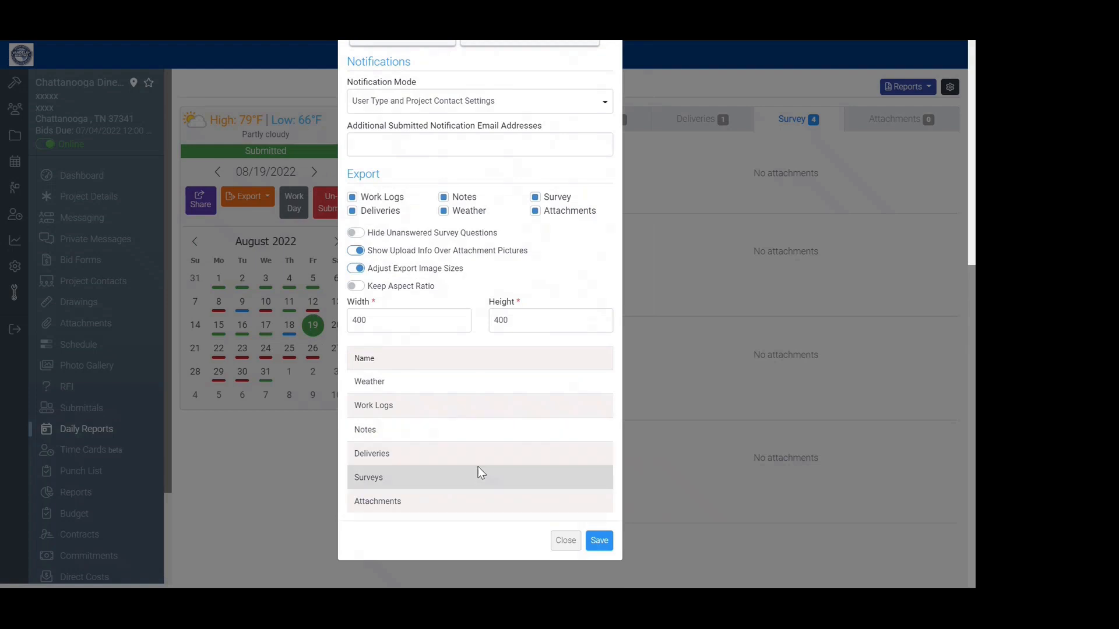
pyautogui.scroll(5, 512, 415)
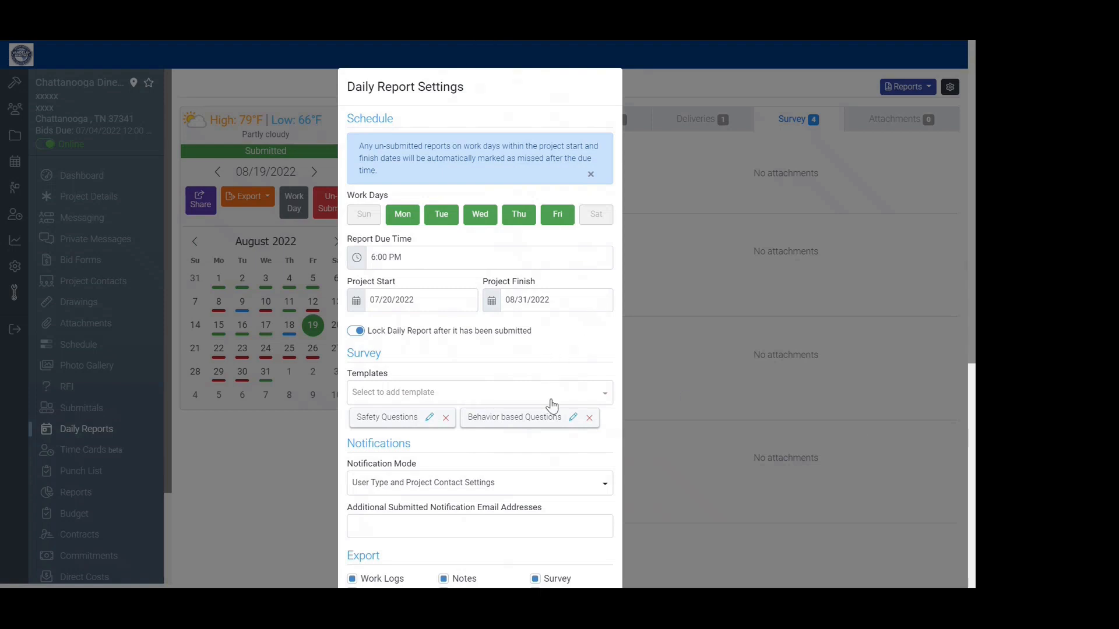
pyautogui.scroll(-4, 533, 396)
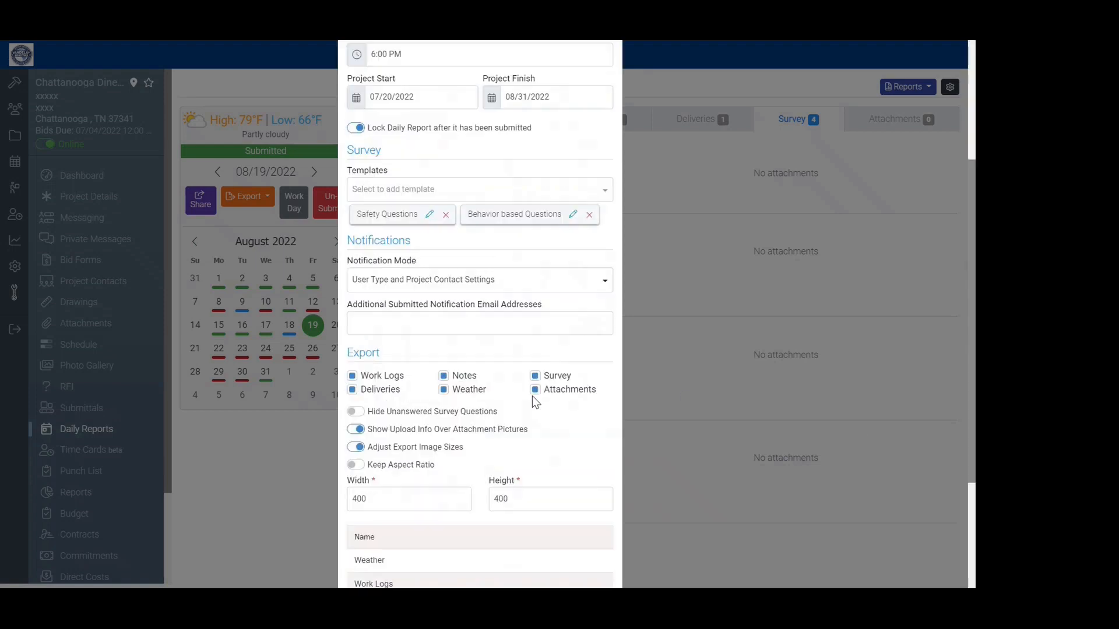
pyautogui.scroll(-3, 533, 396)
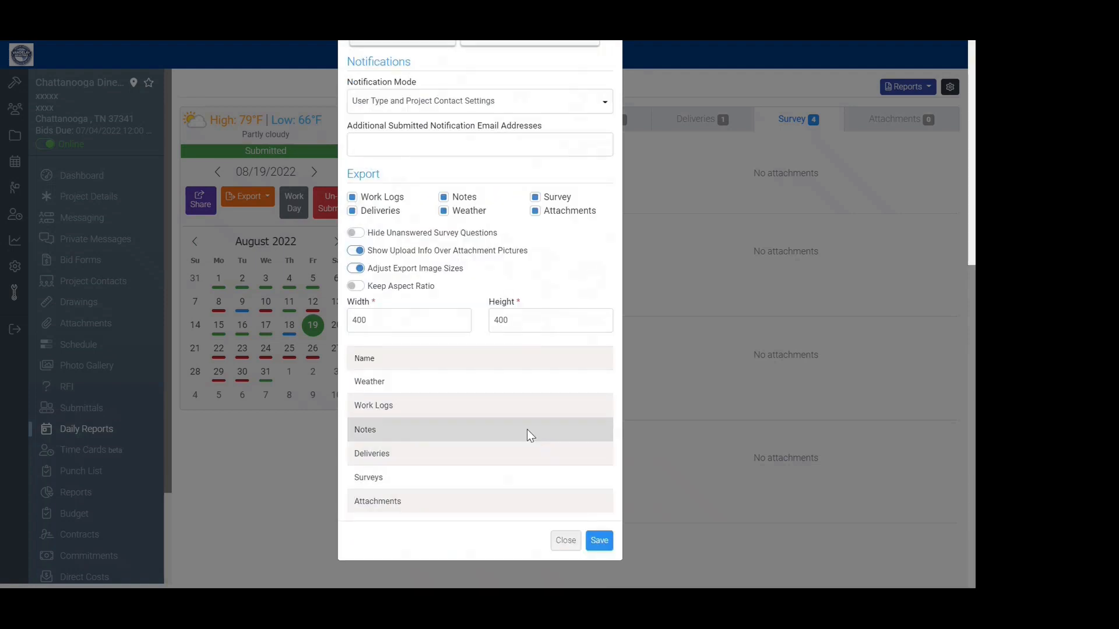
pyautogui.click(565, 539)
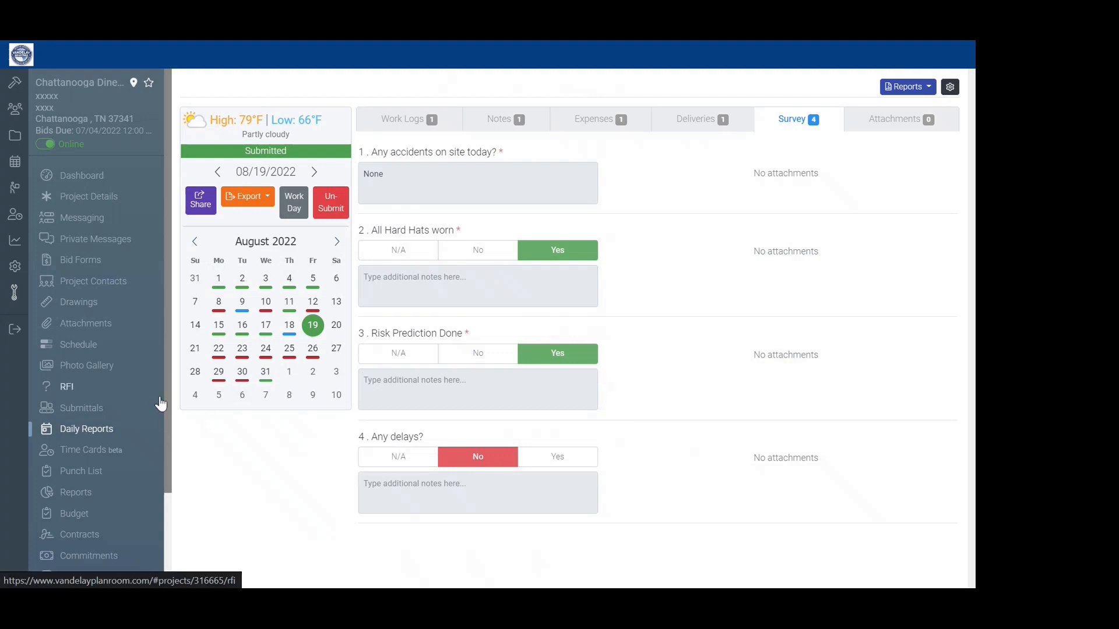
# - In the project's punch list, review the new item form from general info to comments, and discard it without saving
pyautogui.click(103, 480)
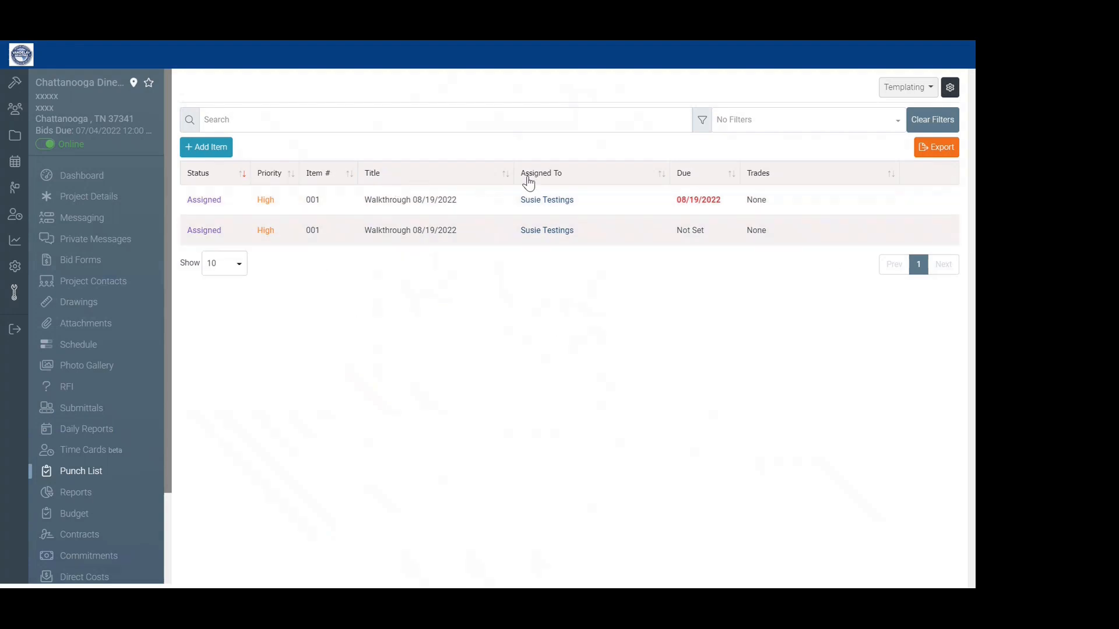
pyautogui.click(208, 148)
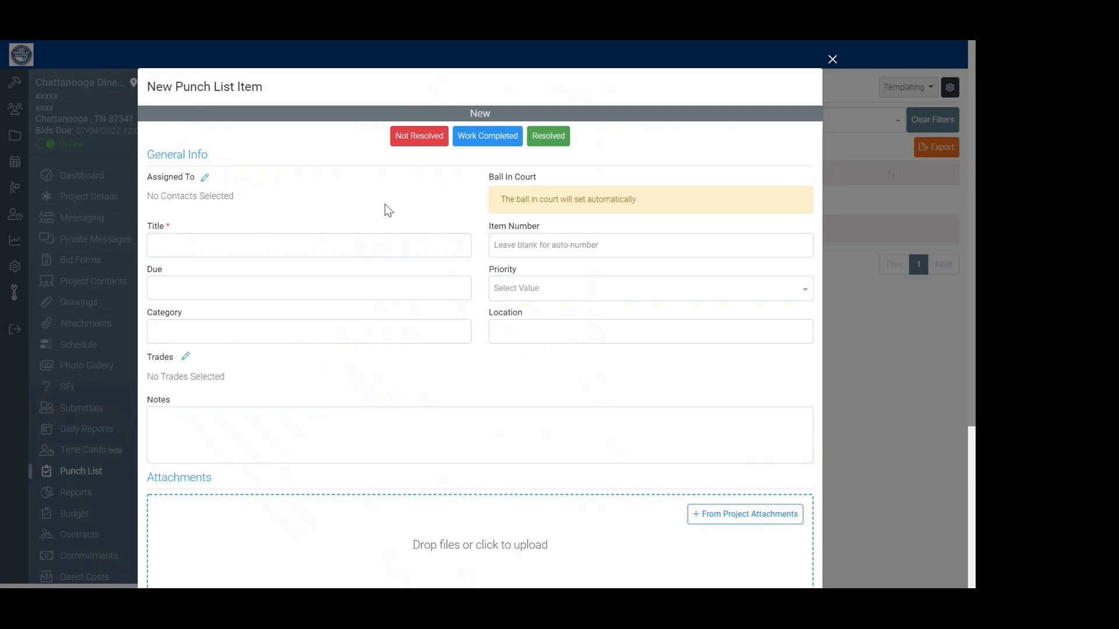
pyautogui.click(529, 288)
pyautogui.click(440, 382)
pyautogui.scroll(-3, 309, 367)
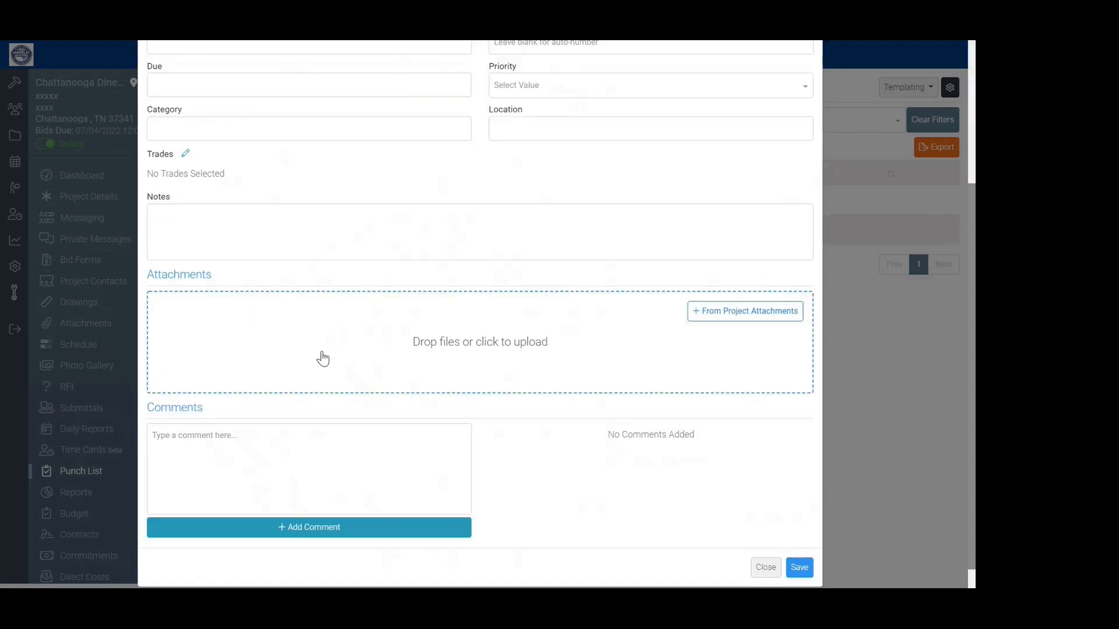
pyautogui.scroll(3, 402, 221)
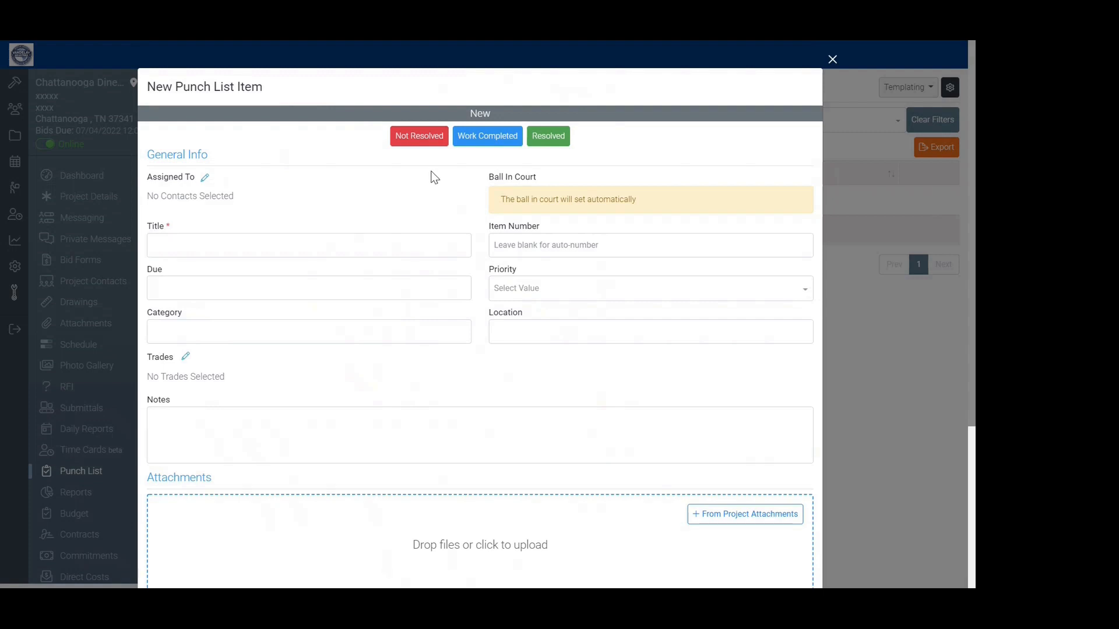
pyautogui.scroll(-3, 517, 183)
pyautogui.scroll(3, 641, 362)
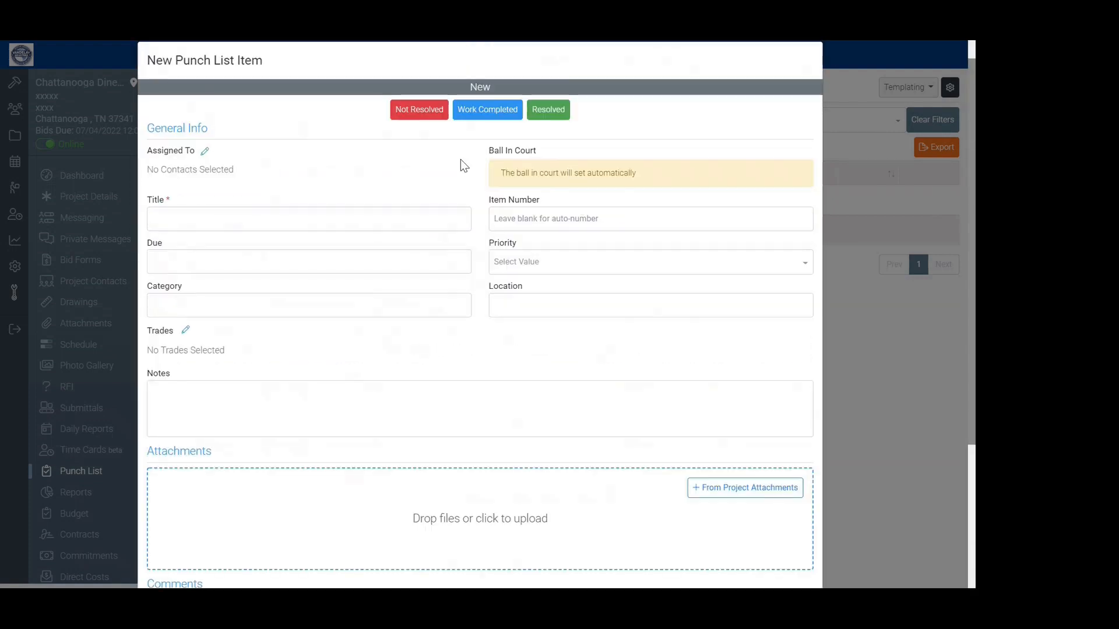
pyautogui.scroll(-3, 579, 348)
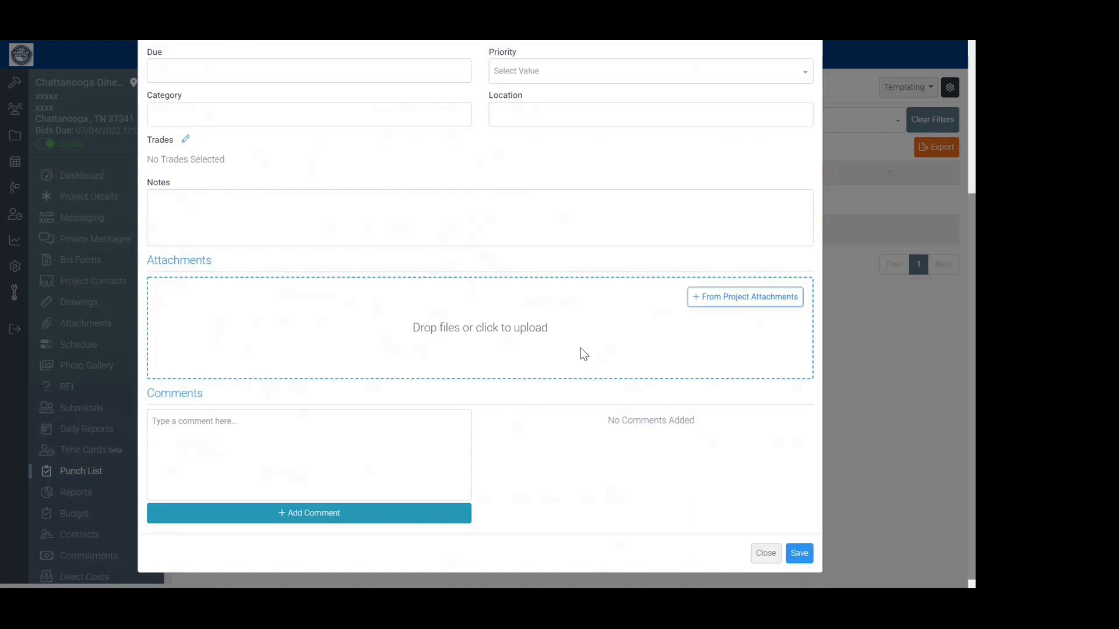
pyautogui.click(760, 550)
pyautogui.click(555, 145)
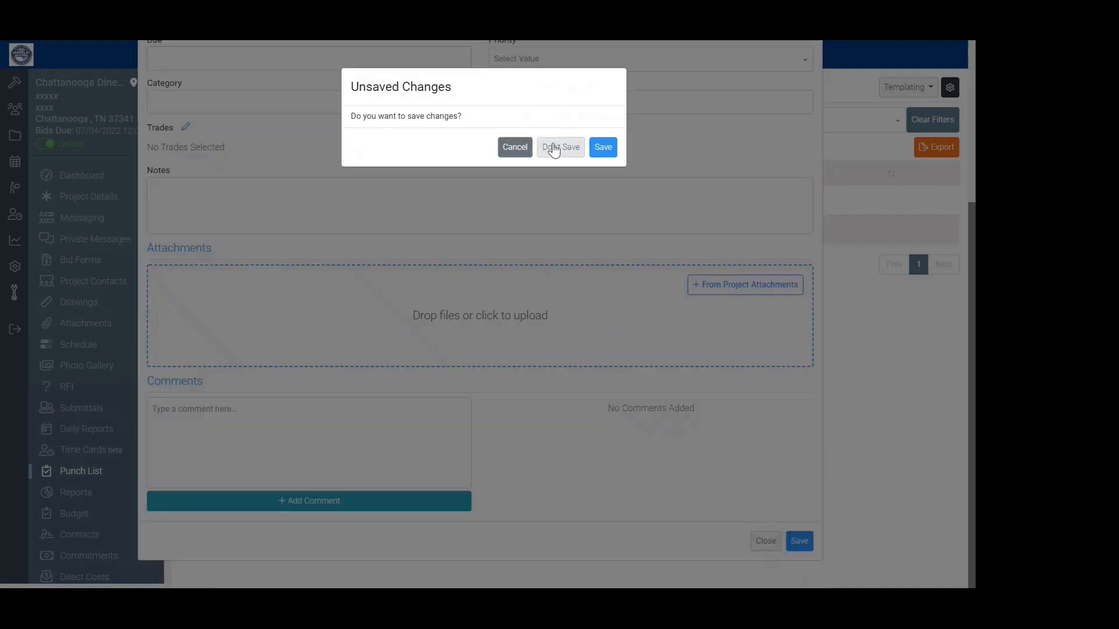
# - Review the Walkthrough 08/19/2022 punch list item due 08/19/2022 down to its comments, close it, and check the punch list's templating options
pyautogui.click(419, 210)
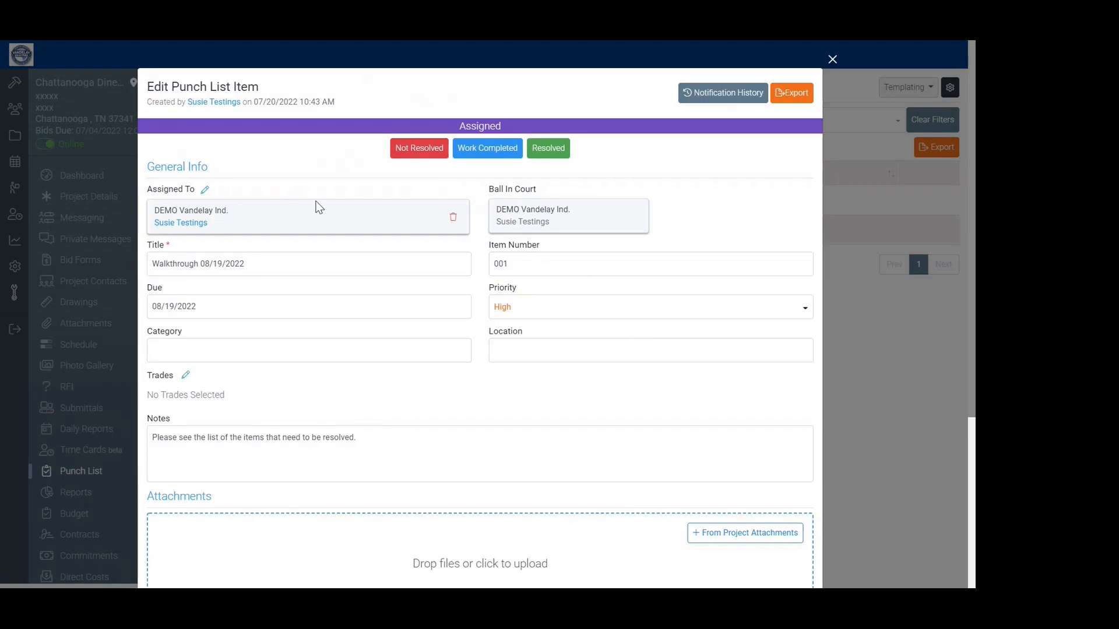
pyautogui.scroll(-5, 503, 343)
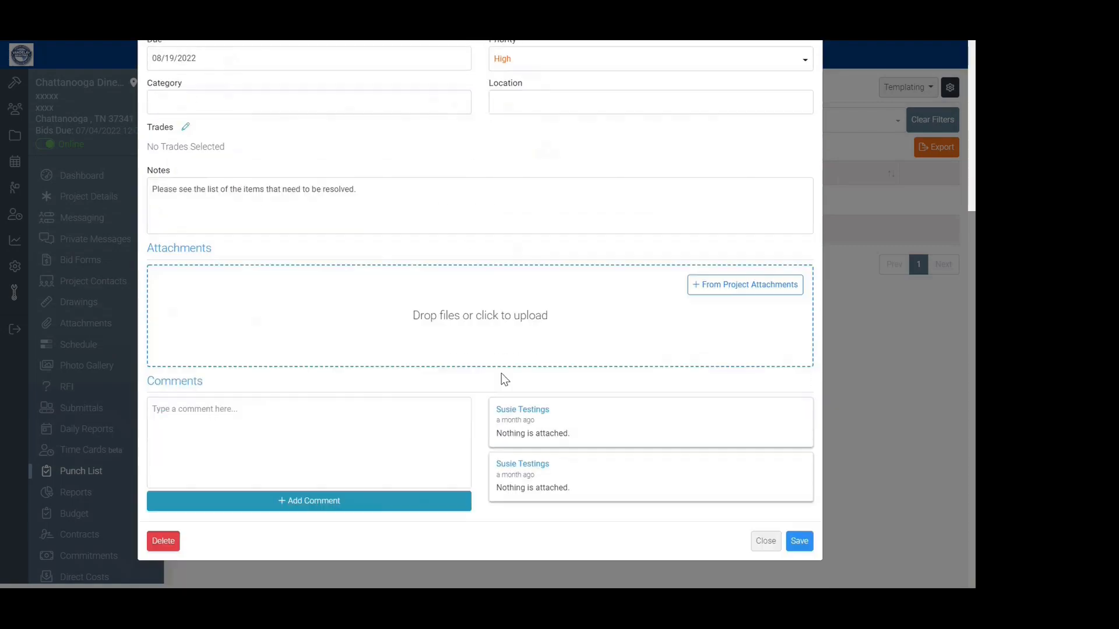
pyautogui.click(755, 542)
pyautogui.click(903, 88)
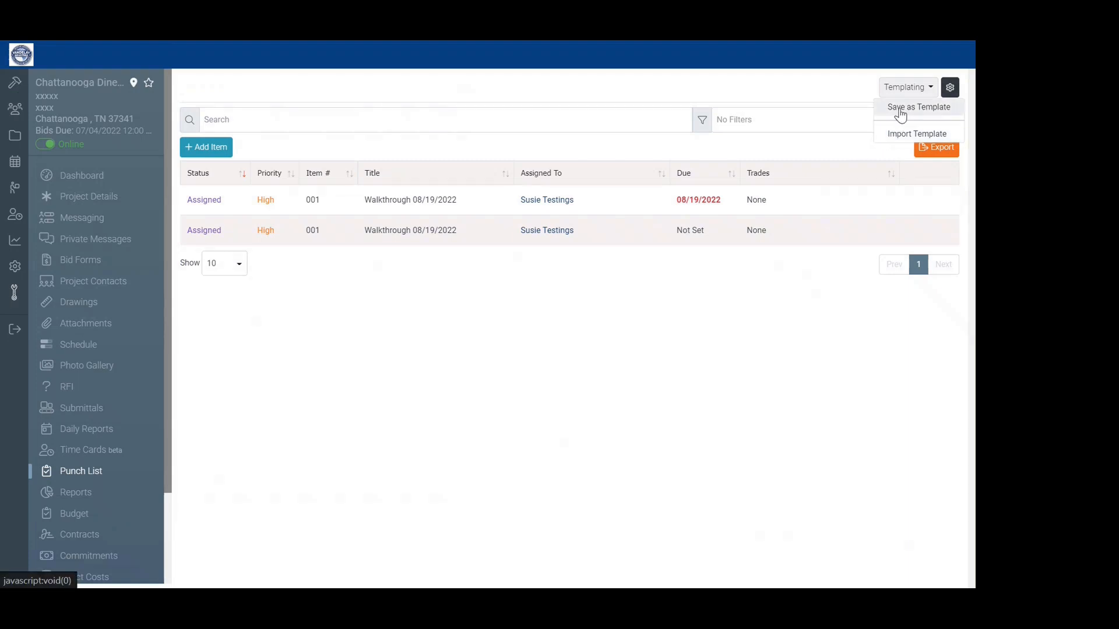
pyautogui.click(799, 296)
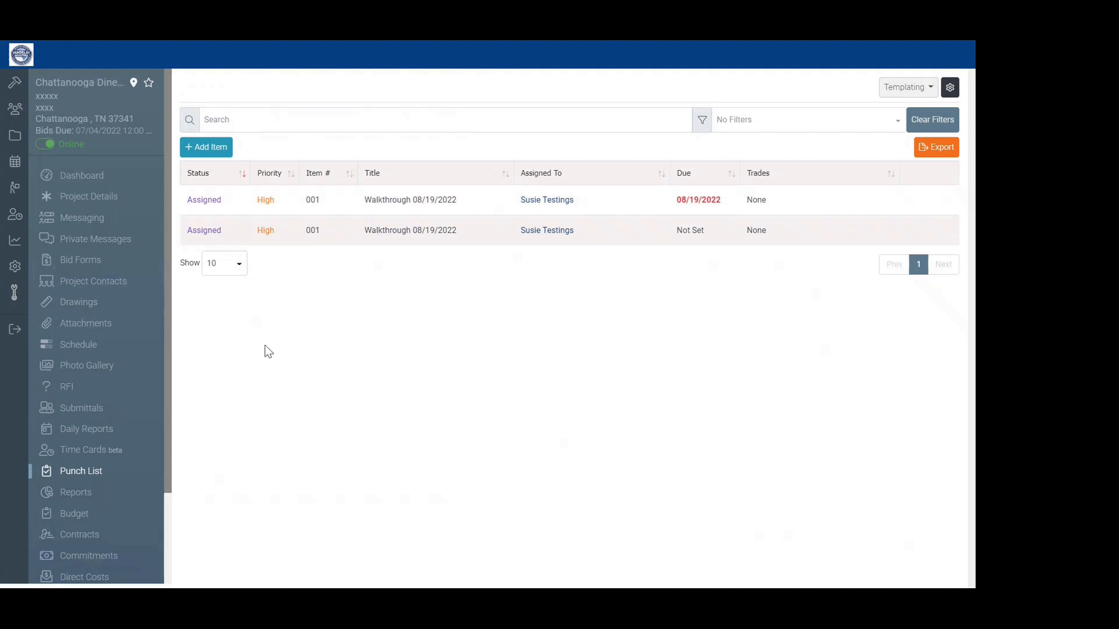
# - Review the punch list settings for permissions, notifications and both pages of table columns, and close them without saving
pyautogui.scroll(-2, 97, 443)
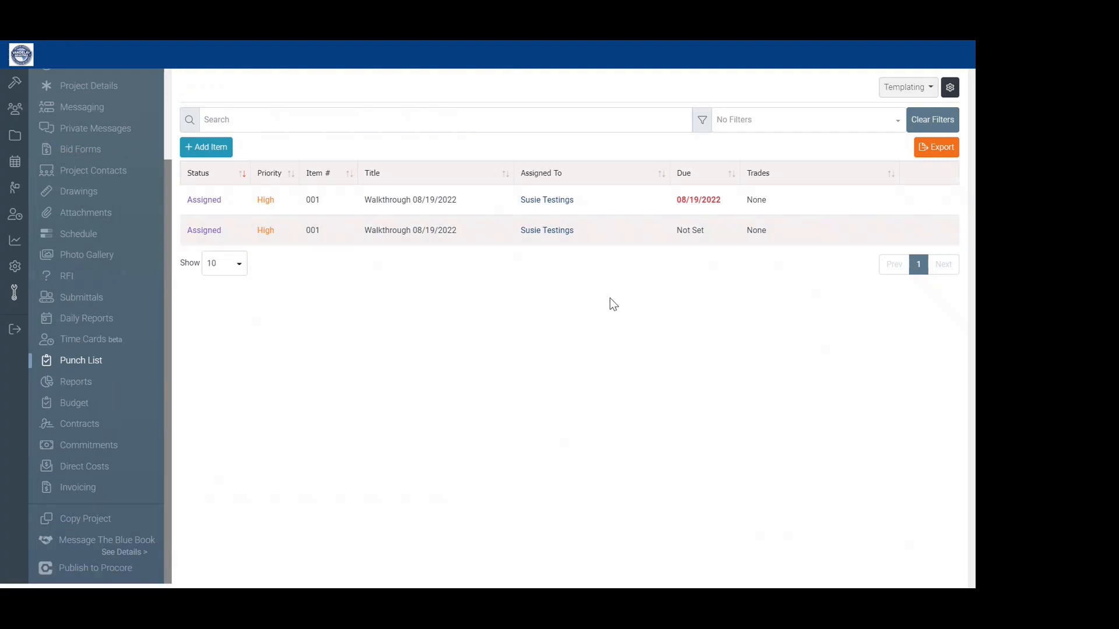
pyautogui.click(951, 89)
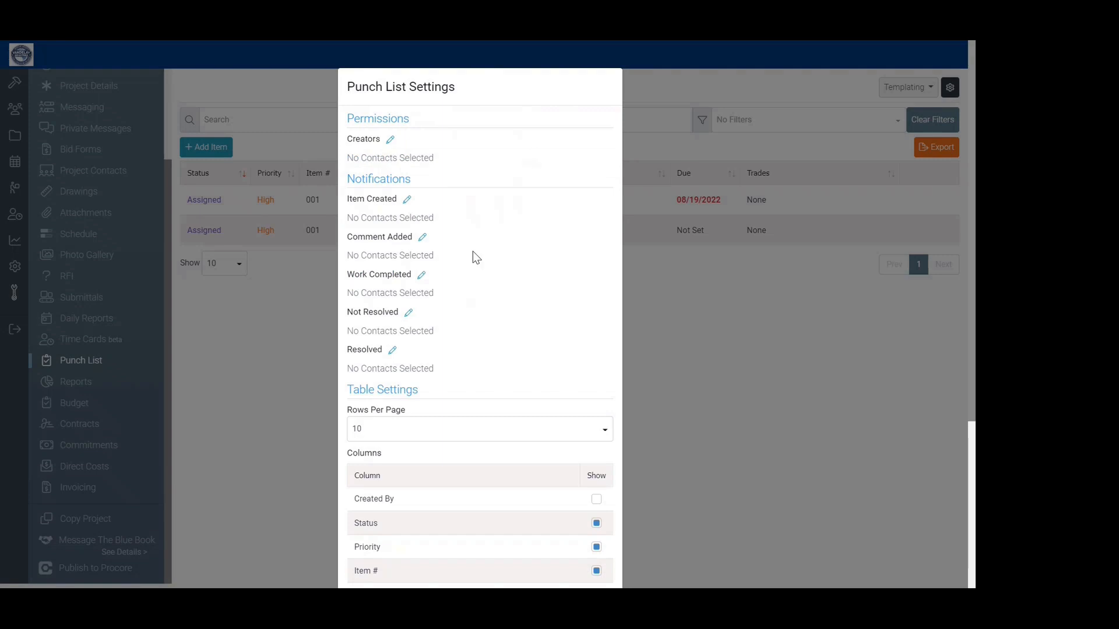
pyautogui.scroll(-4, 473, 250)
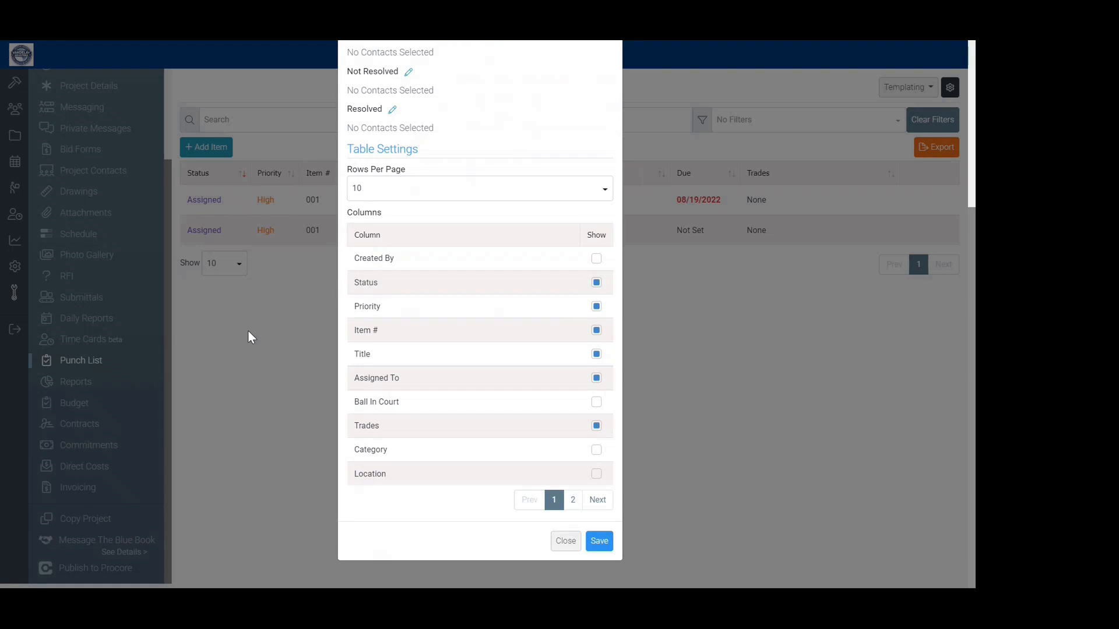
pyautogui.click(572, 501)
pyautogui.click(563, 537)
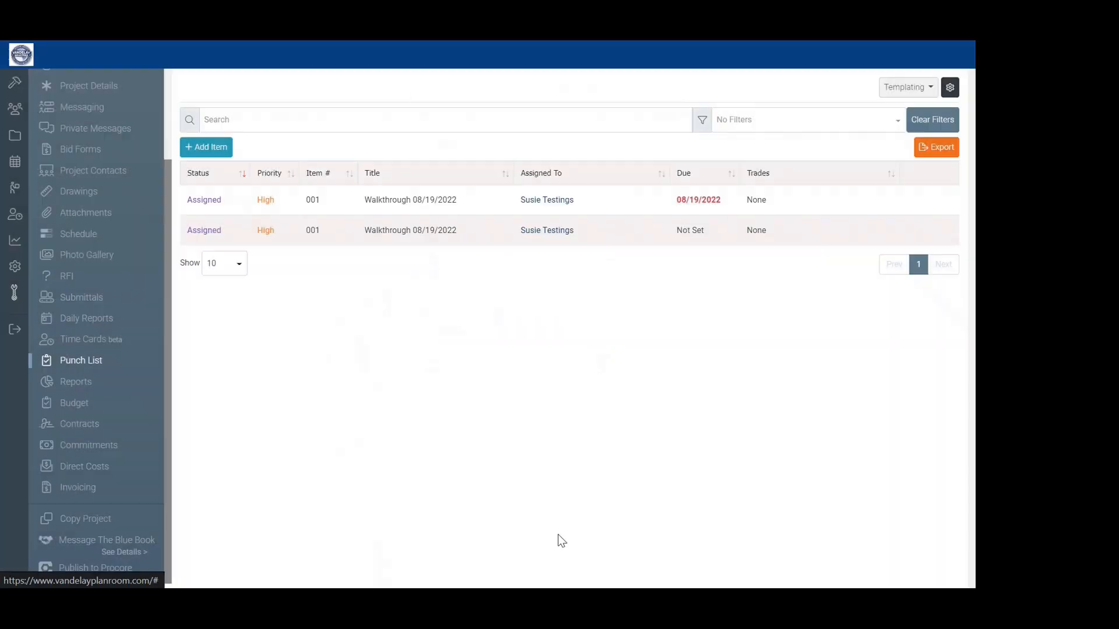
# - In the project's reports, view the Project Stats report and look over the other available report types
pyautogui.click(77, 382)
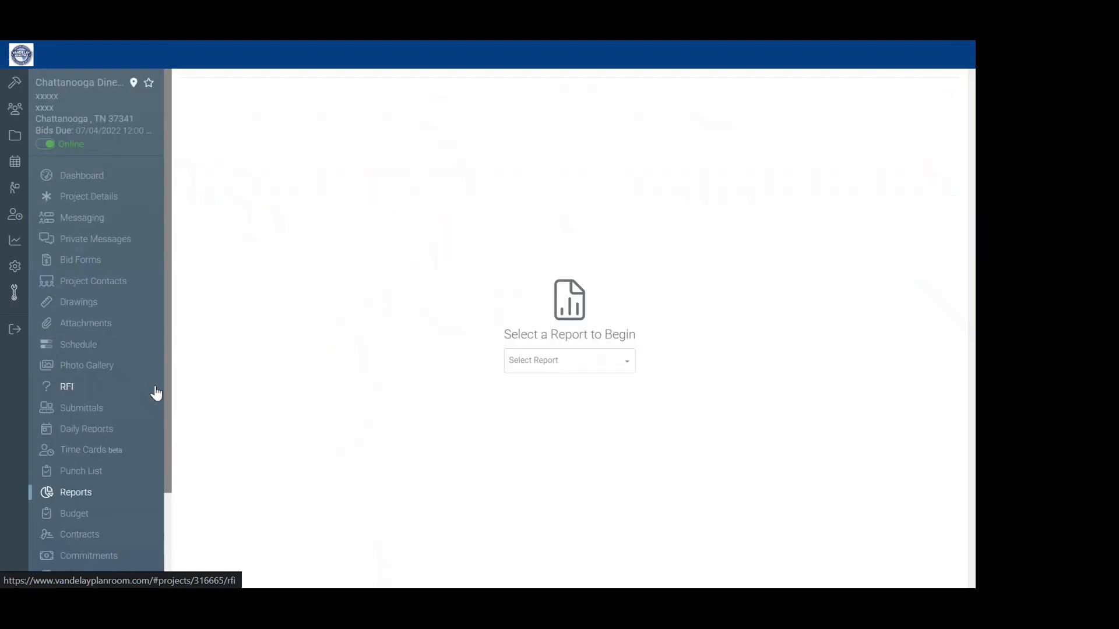
pyautogui.click(589, 368)
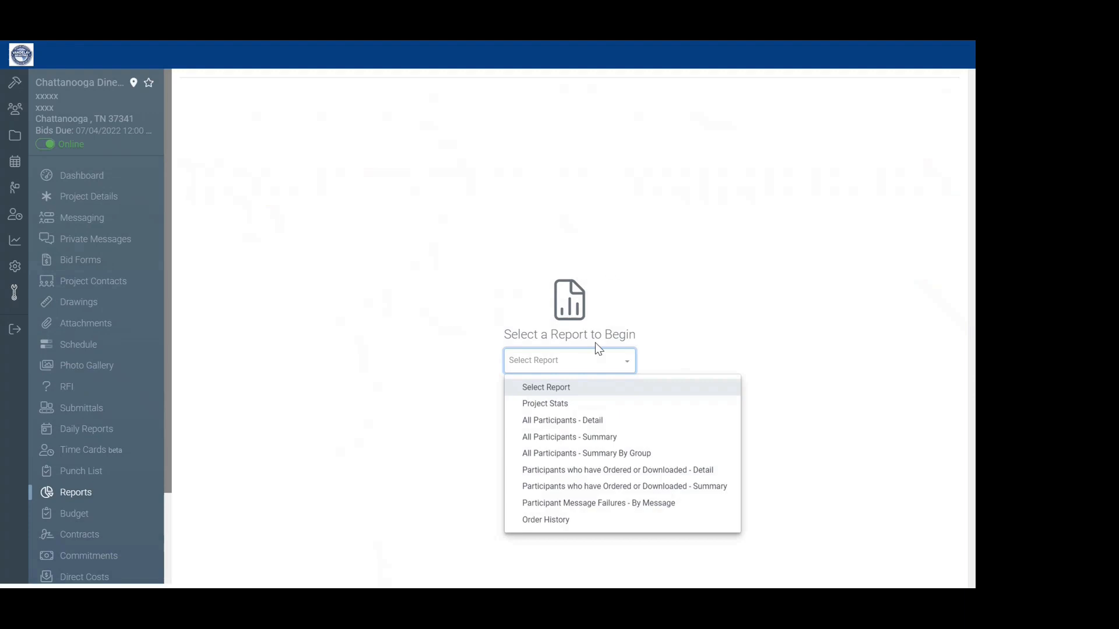
pyautogui.click(553, 407)
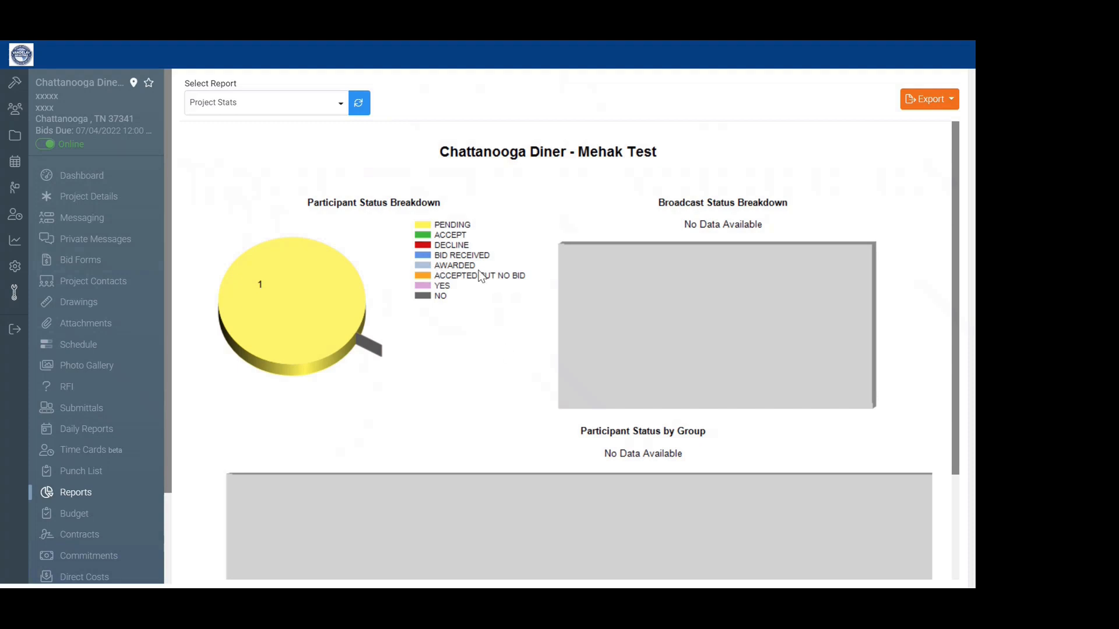
pyautogui.scroll(-2, 481, 279)
pyautogui.click(285, 104)
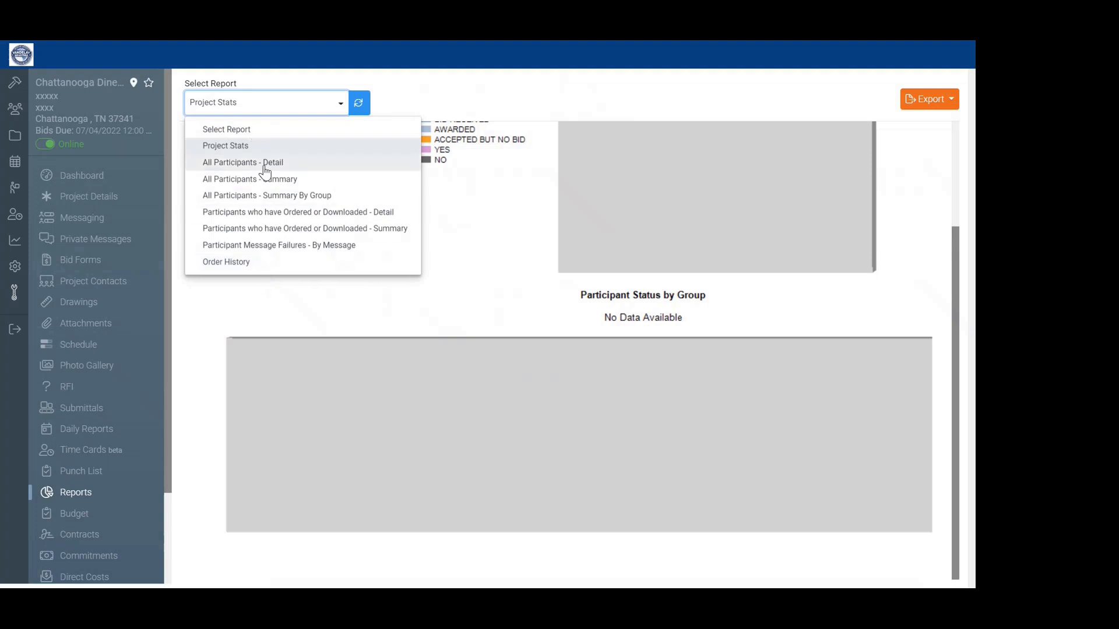
pyautogui.scroll(3, 474, 212)
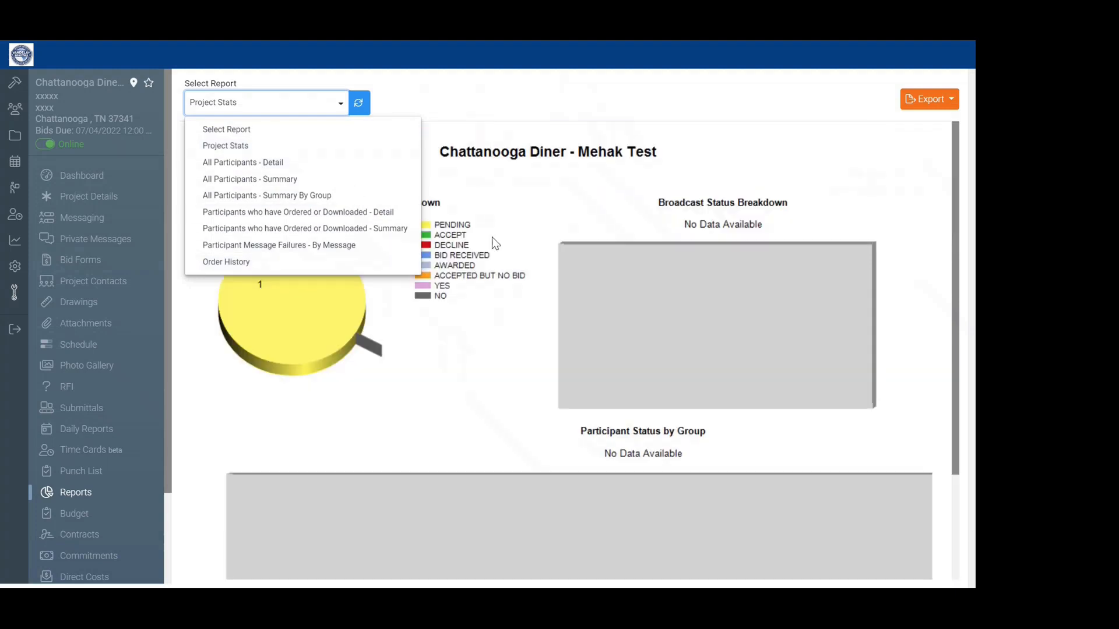
pyautogui.click(505, 251)
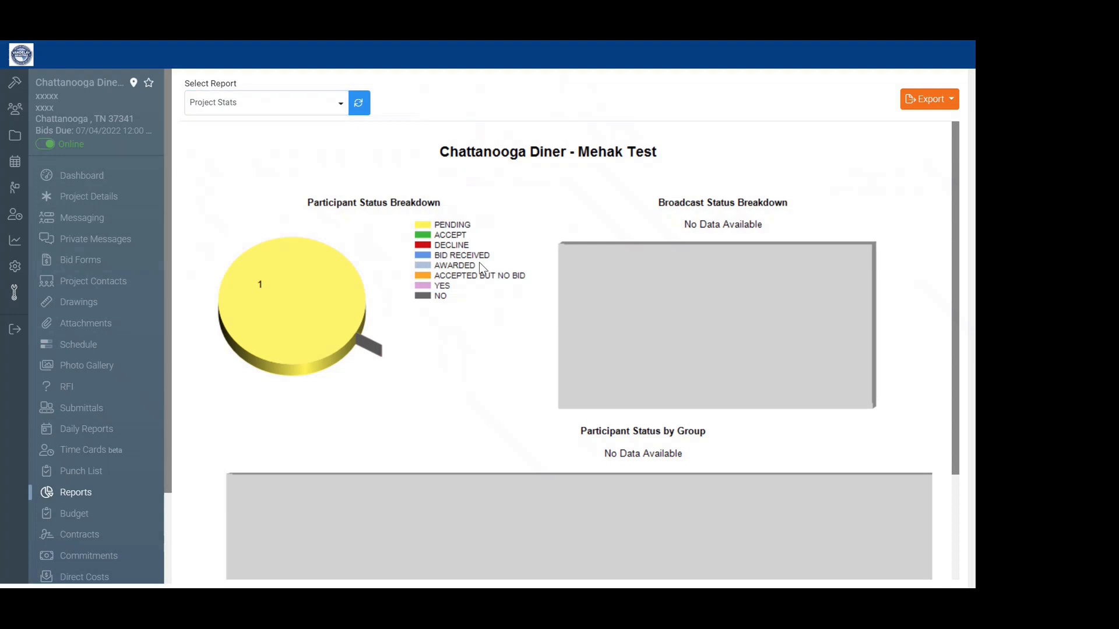
pyautogui.click(300, 105)
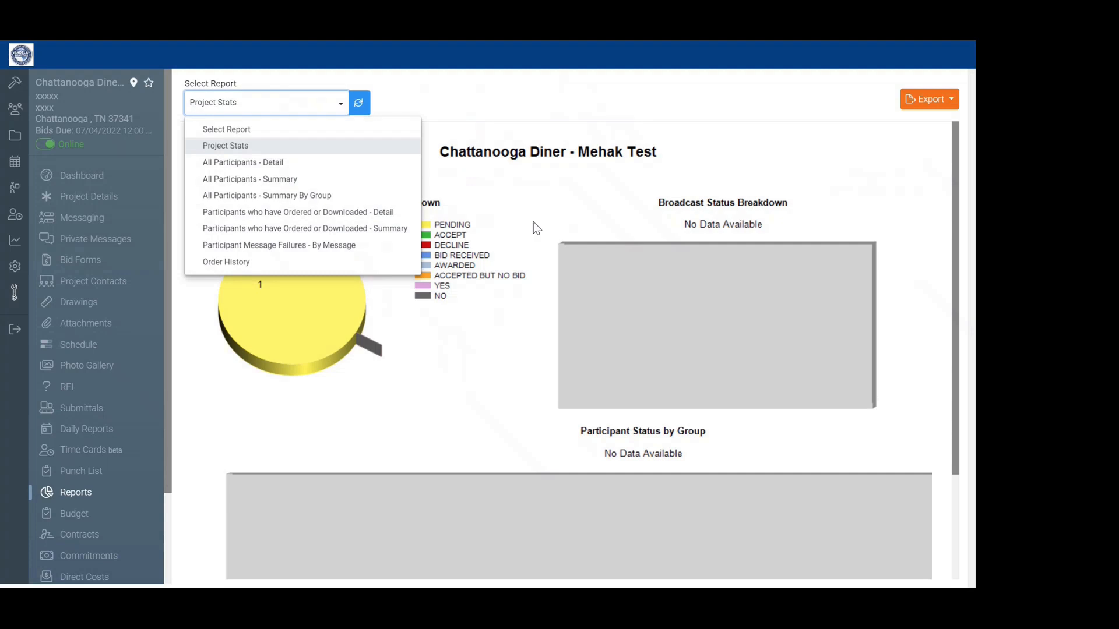
pyautogui.click(613, 206)
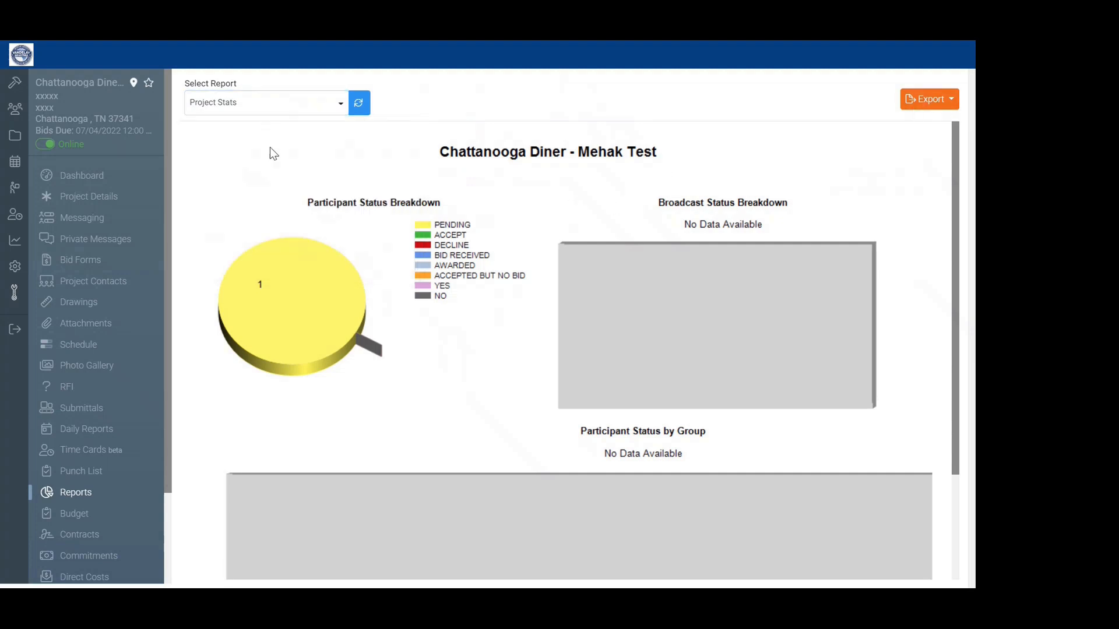
# - Switch to the All Participants - Summary report, and reset the report selection
pyautogui.click(282, 105)
pyautogui.click(275, 187)
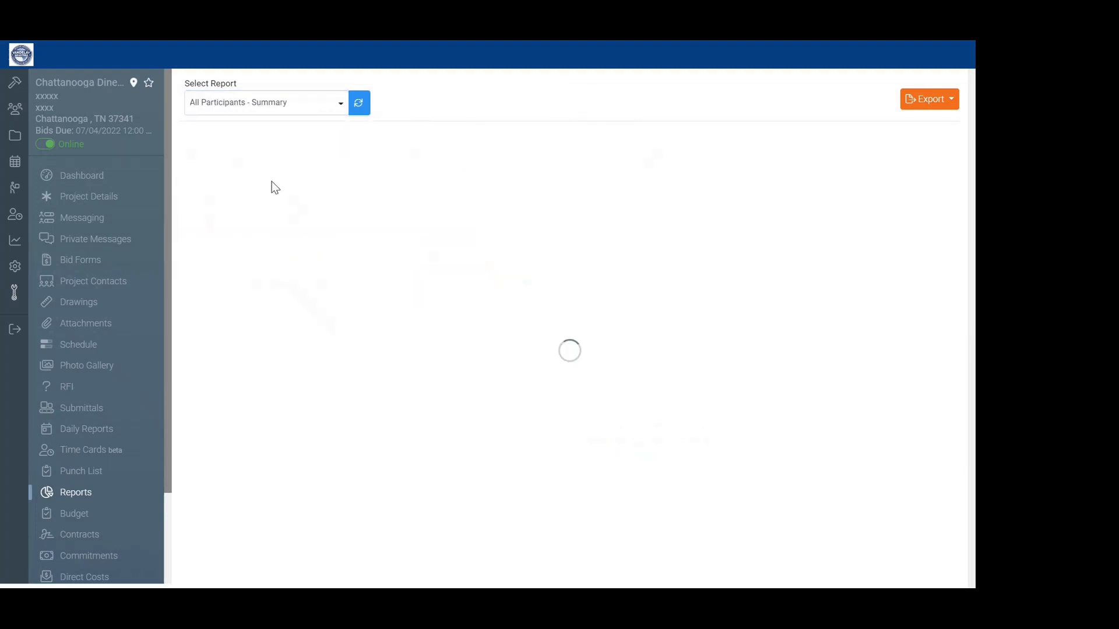
pyautogui.click(295, 110)
pyautogui.click(280, 128)
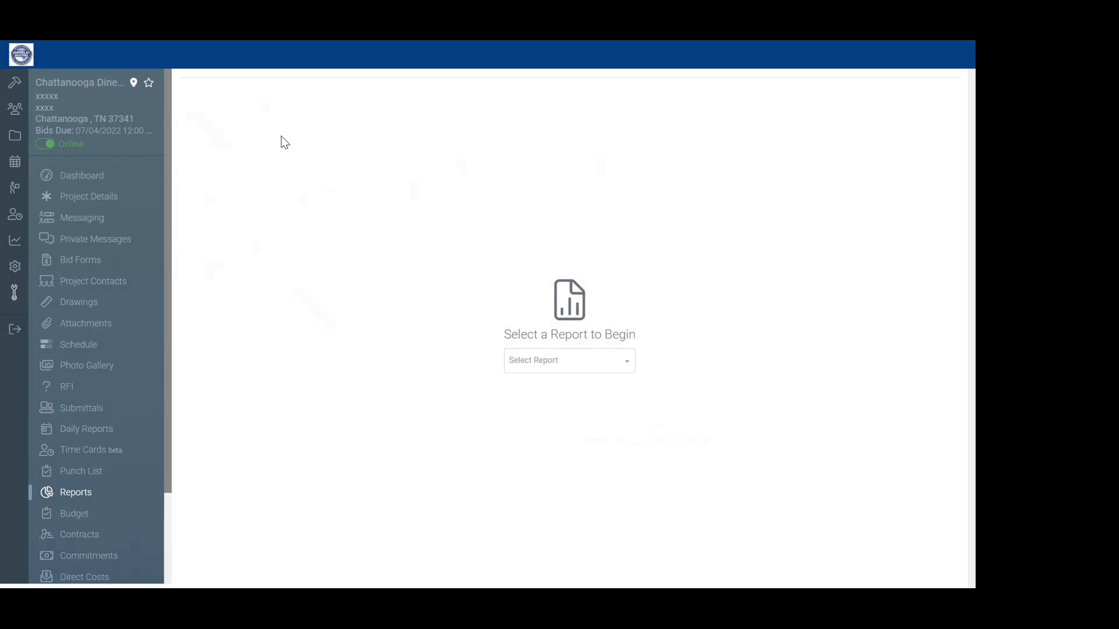
# - Reopen the Project Stats report and examine its participant status, broadcast status and status by group charts
pyautogui.click(556, 365)
pyautogui.click(555, 404)
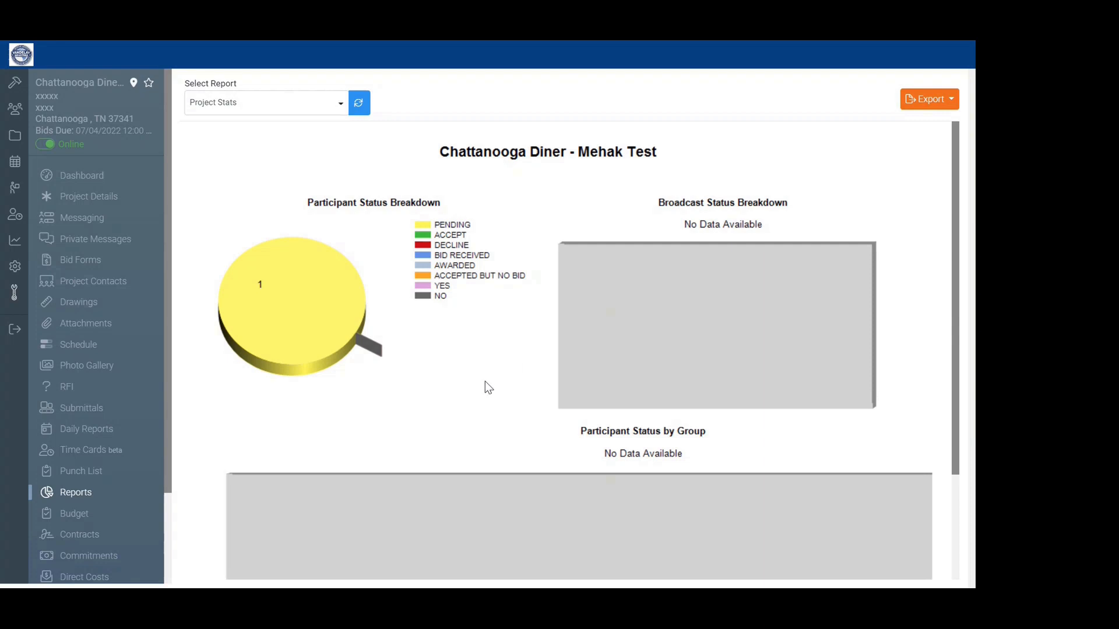
pyautogui.scroll(-3, 527, 397)
pyautogui.scroll(2, 522, 400)
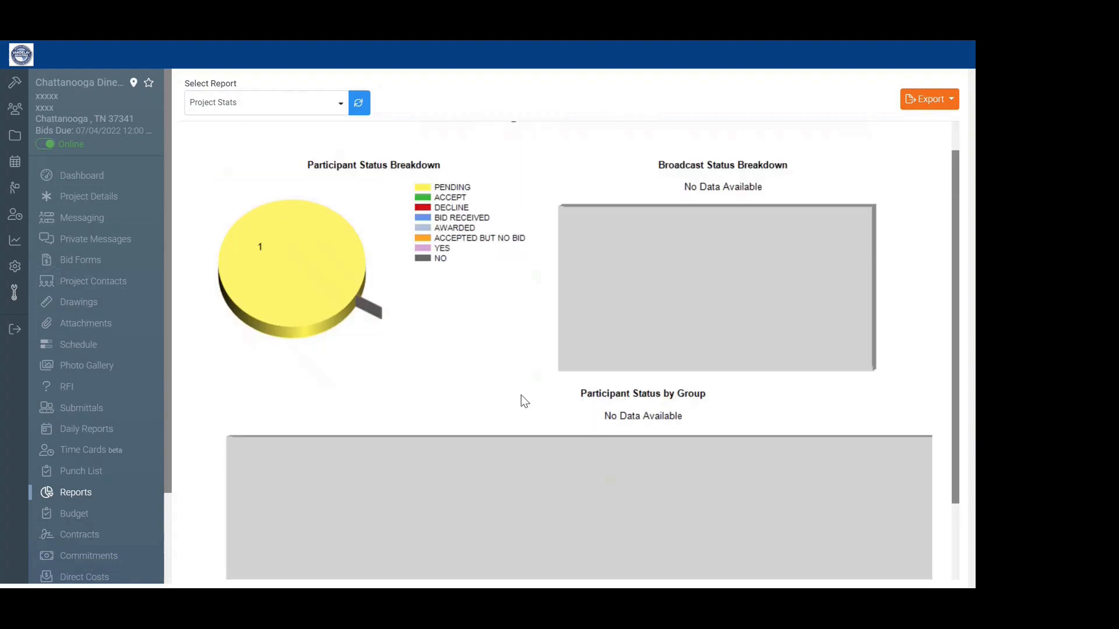
pyautogui.scroll(1, 525, 393)
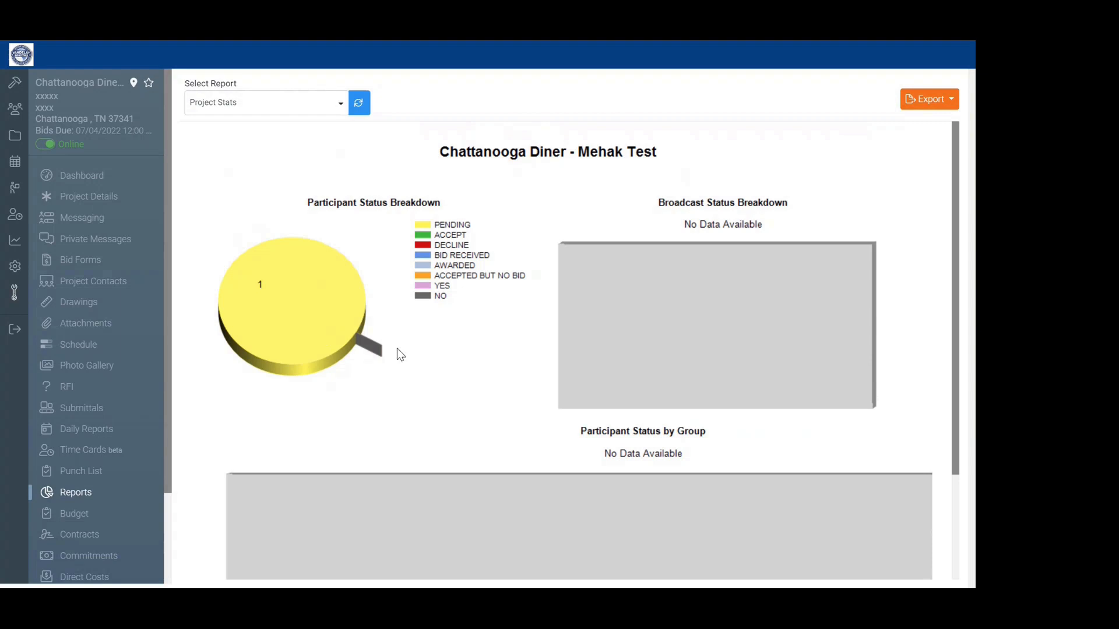
pyautogui.scroll(-2, 400, 354)
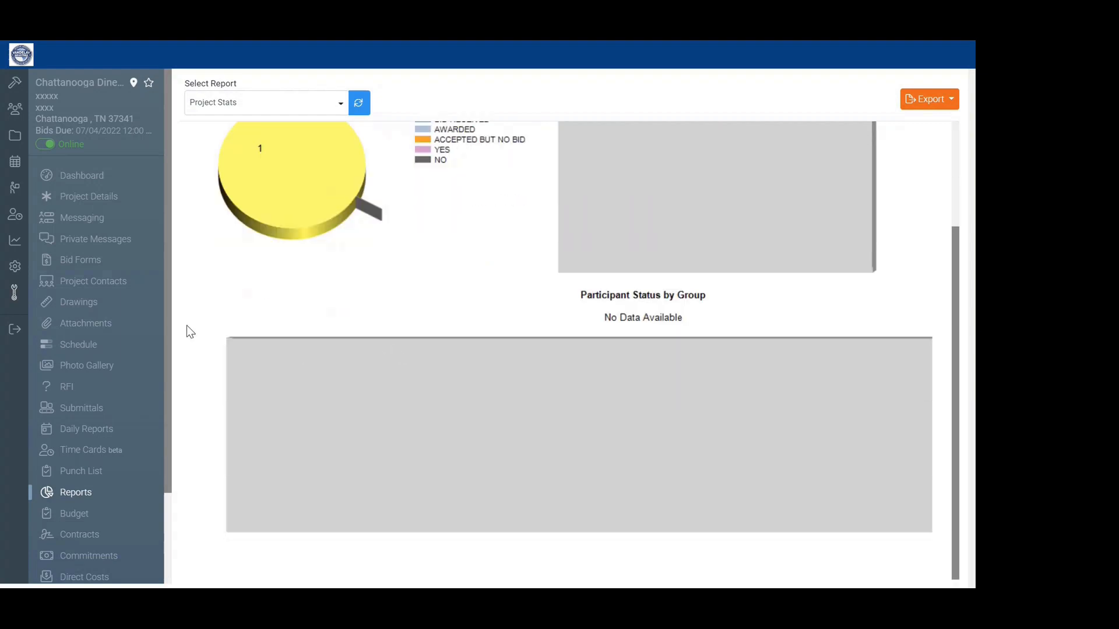